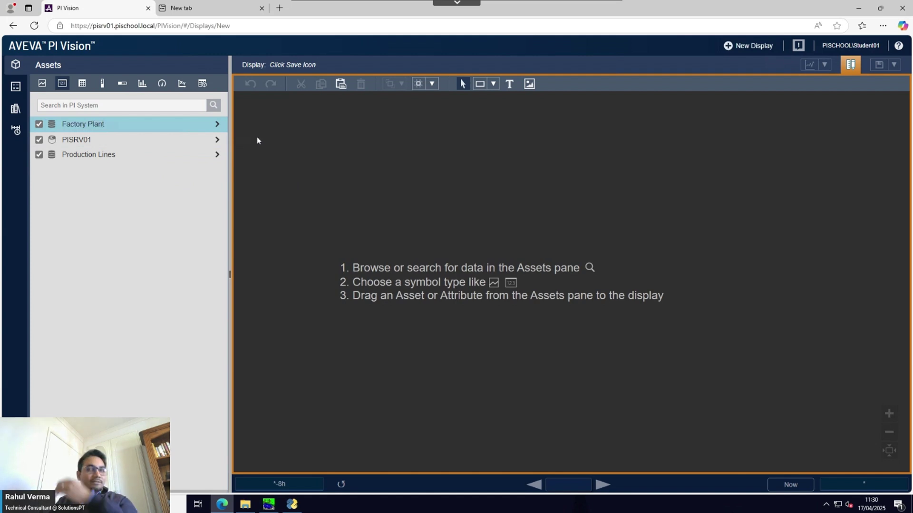
Step: Browse the Factory Plant database to the Production element and select Line1 to list its attributes
left_click(218, 127)
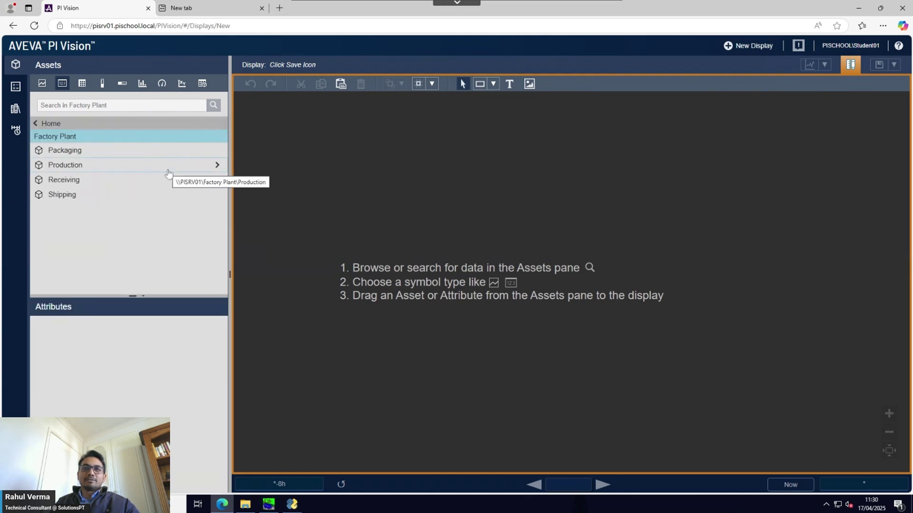
left_click(169, 174)
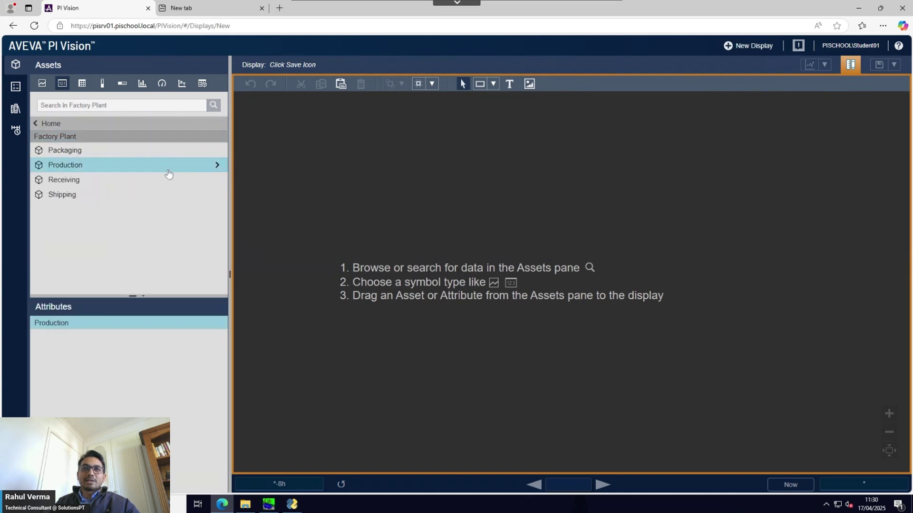
left_click(224, 168)
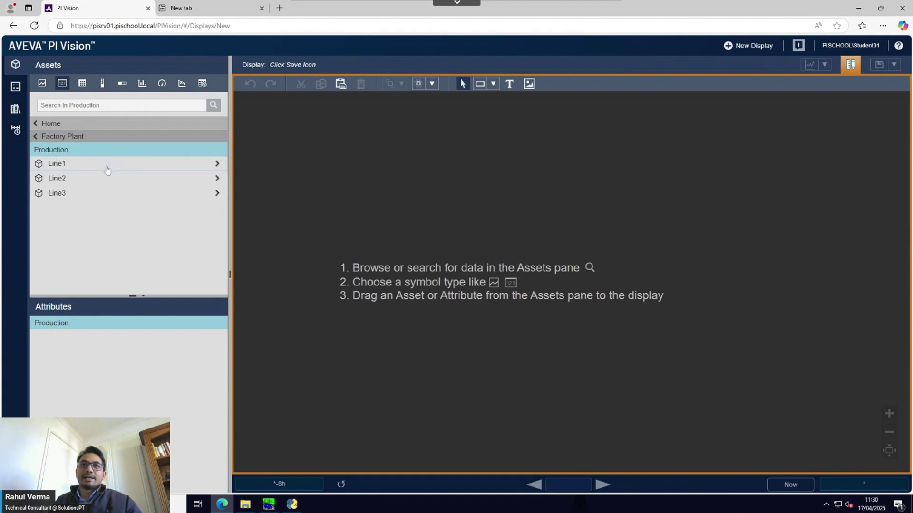
left_click(108, 167)
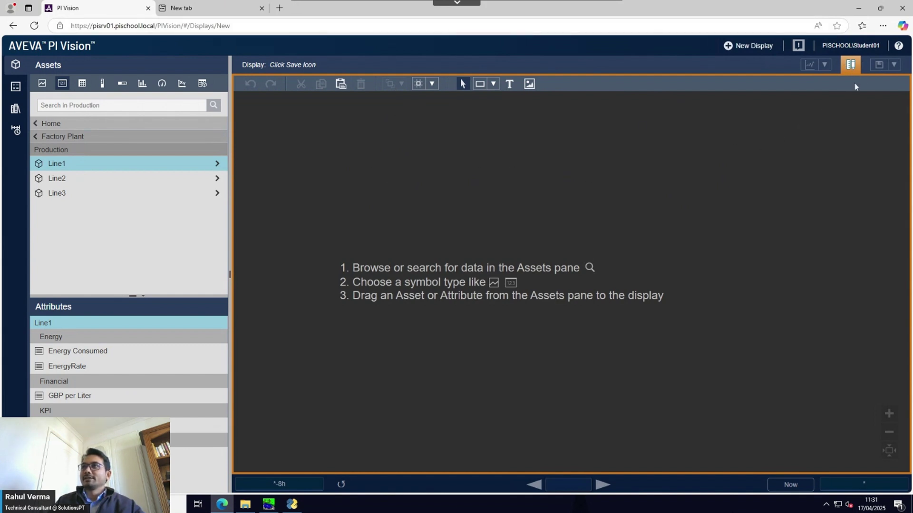
Step: Add the title text "Production Dashboard of:" near the upper-left corner of the display canvas
left_click(851, 65)
left_click(852, 65)
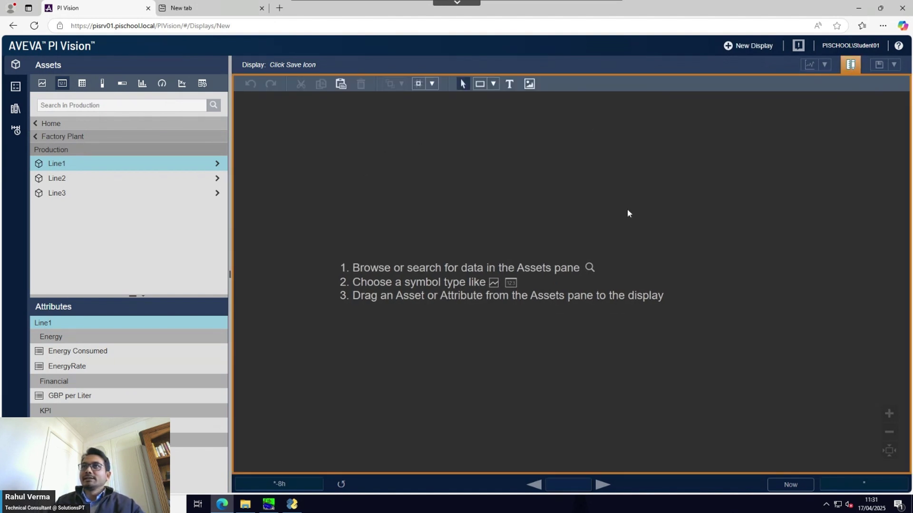
left_click(509, 84)
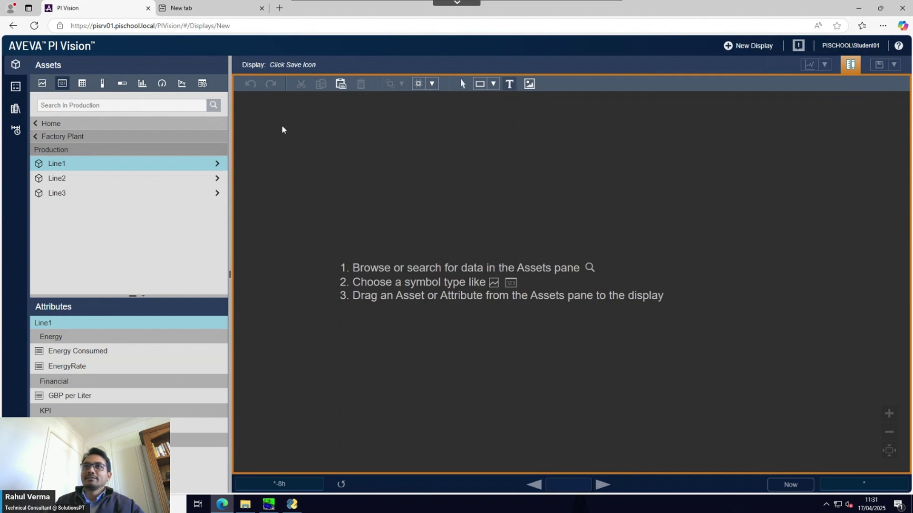
left_click(252, 108)
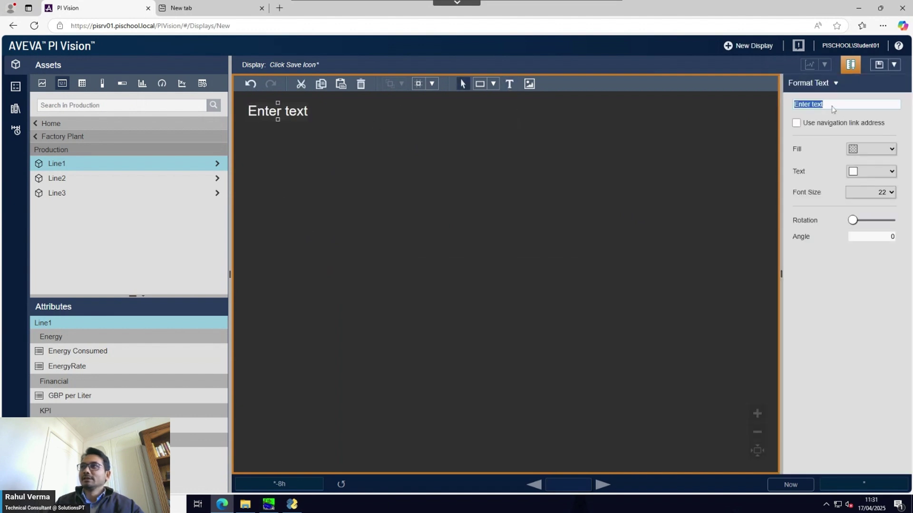
type("P")
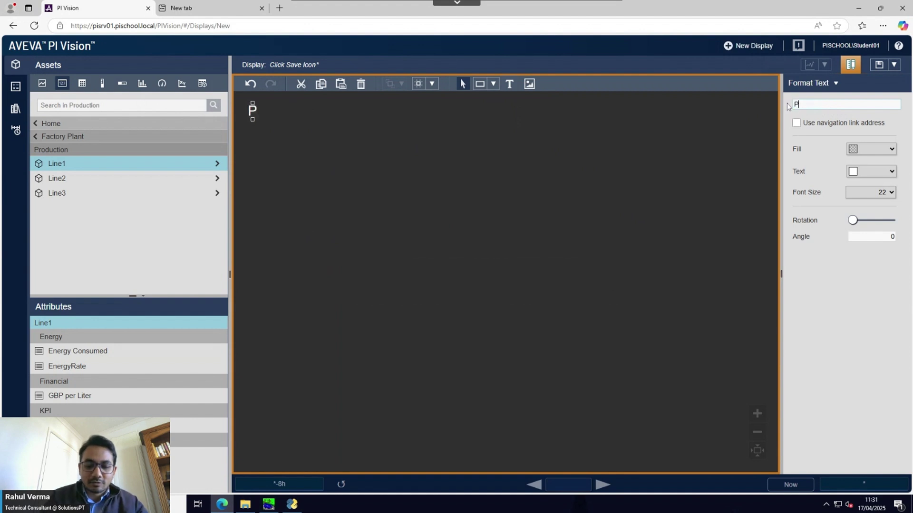
type("roducti")
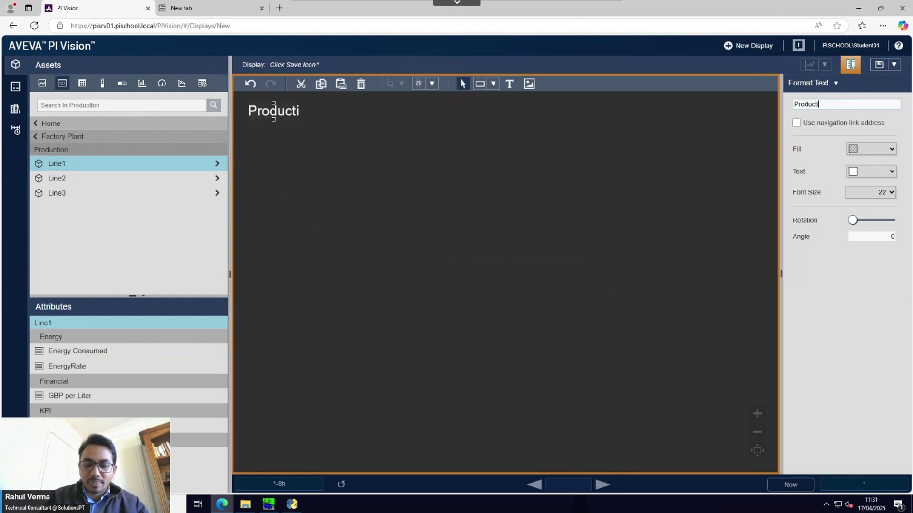
type("on Dash")
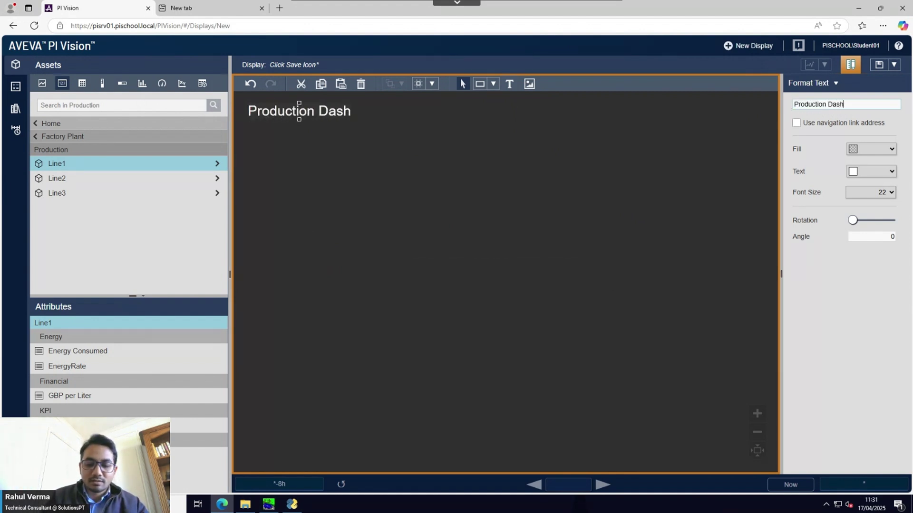
type("board of")
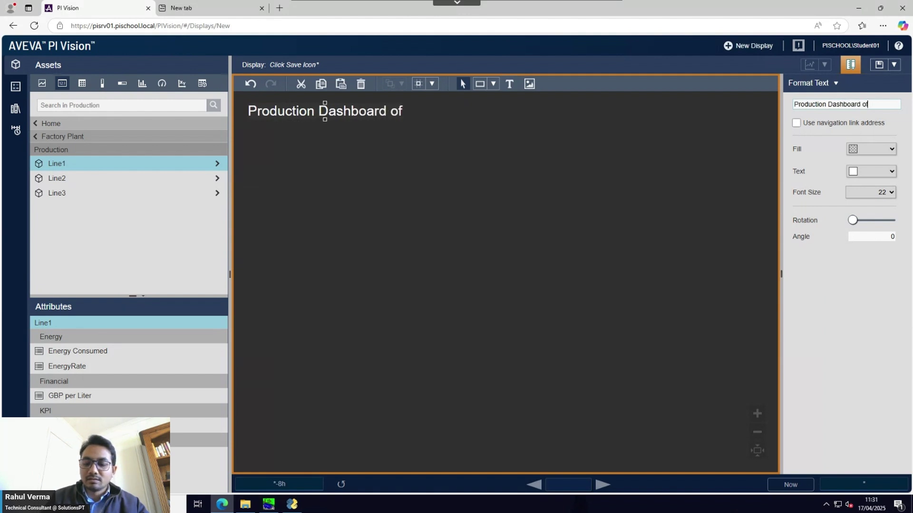
type(":")
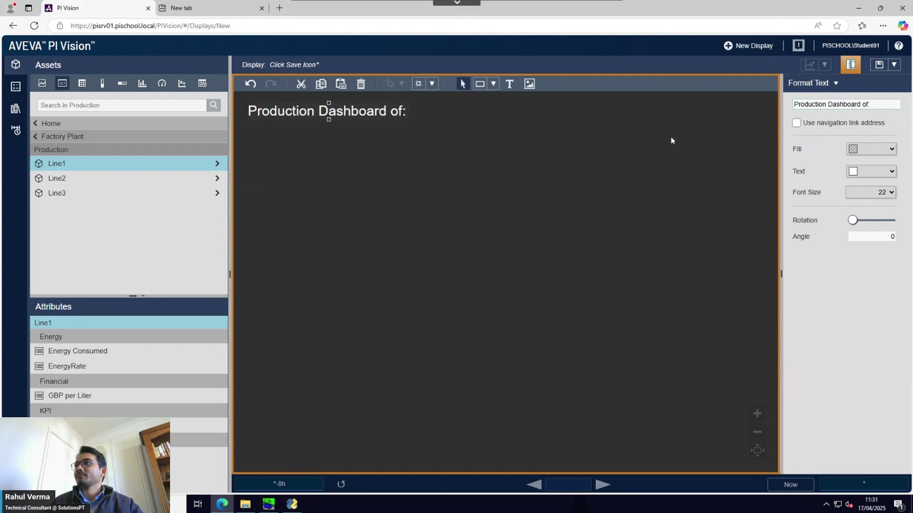
left_click(642, 146)
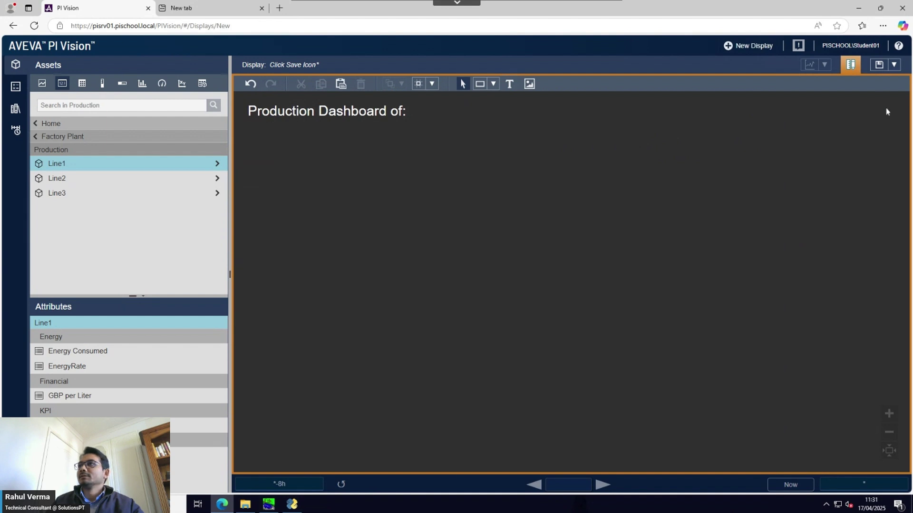
Step: Save the display as "Production Dashboard 1"
left_click(878, 65)
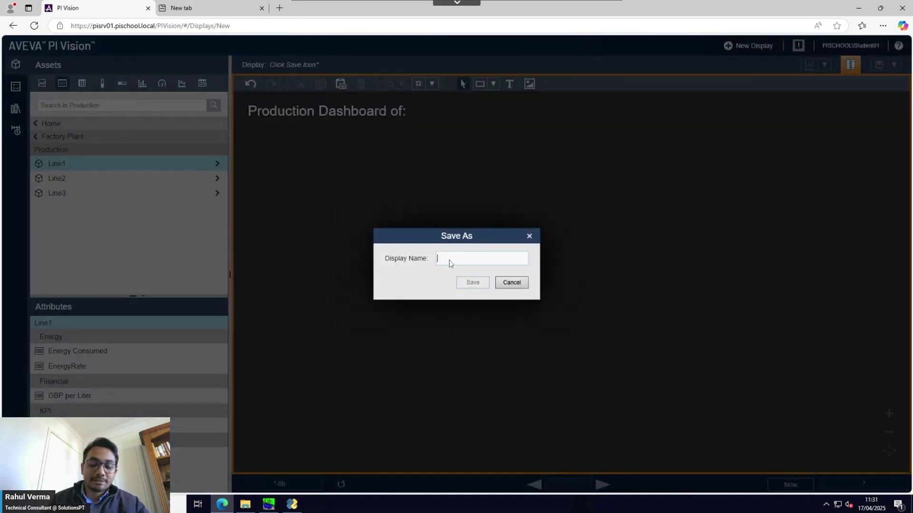
type("Production Dashboard 1")
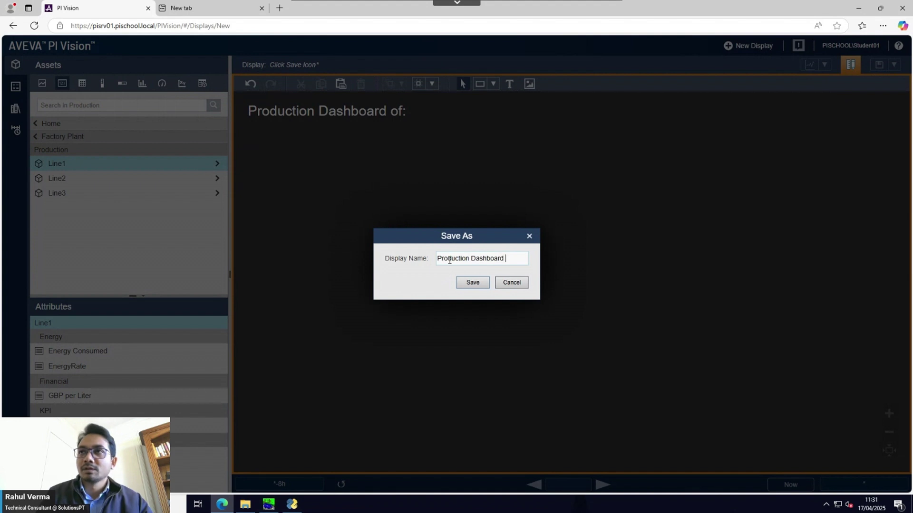
left_click(480, 285)
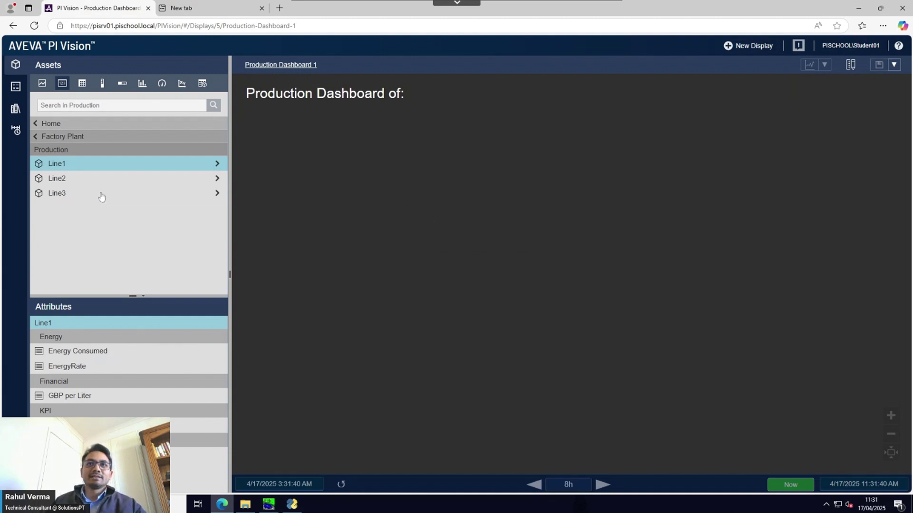
Step: Examine the child assets of Line1 and its list of attributes
left_click(217, 167)
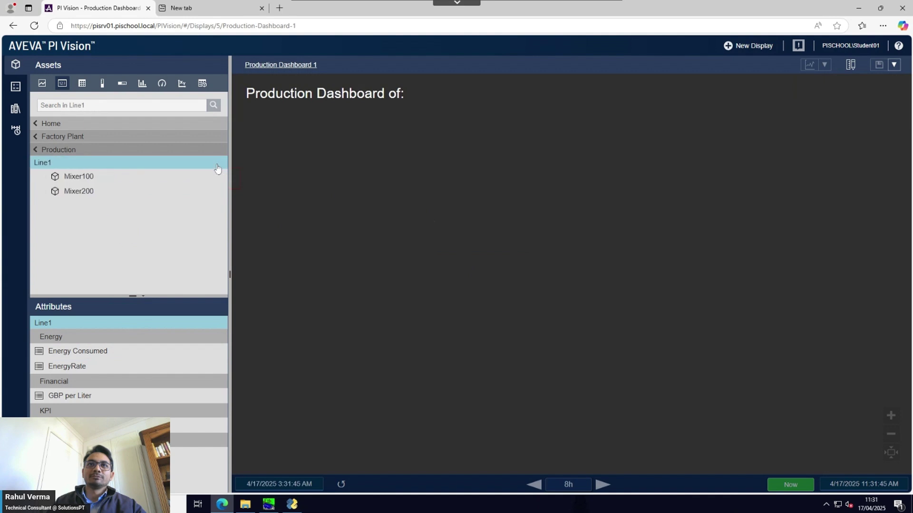
left_click(37, 149)
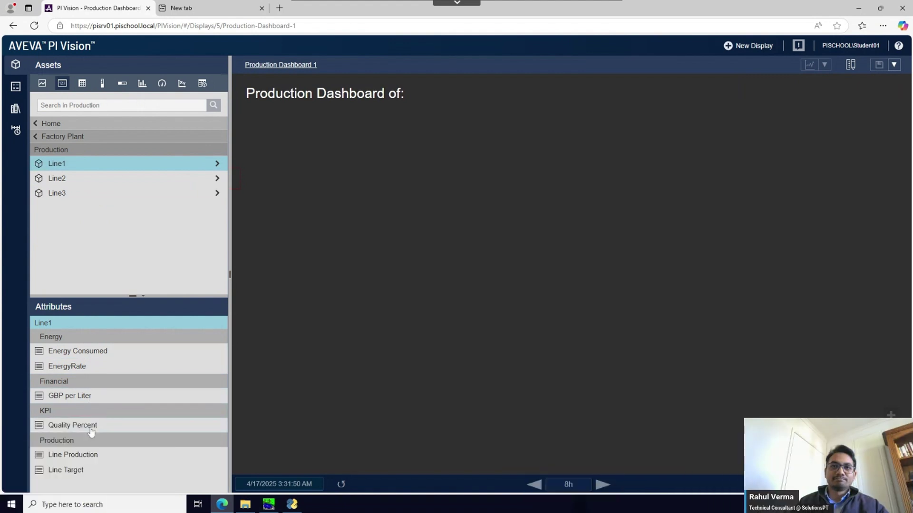
left_click(92, 456)
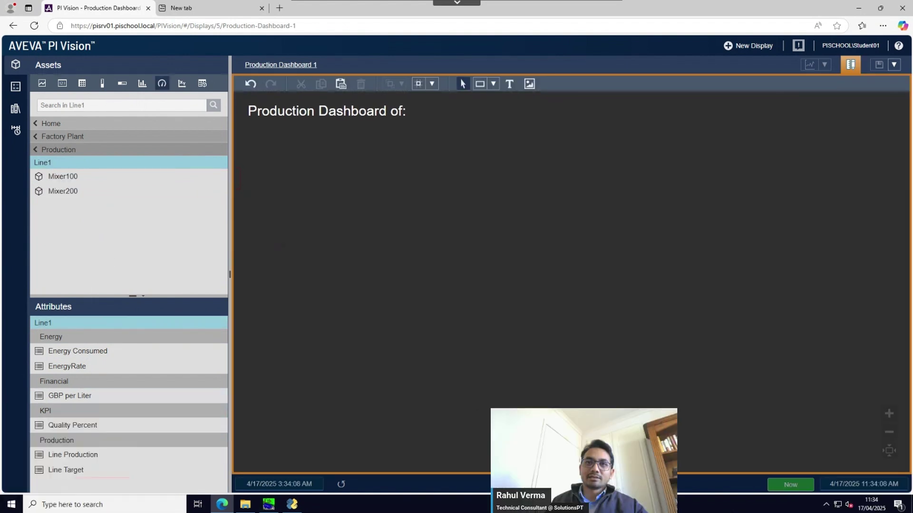
Step: Place a gauge symbol for Line1's Energy Consumed attribute below the dashboard title
left_click(76, 352)
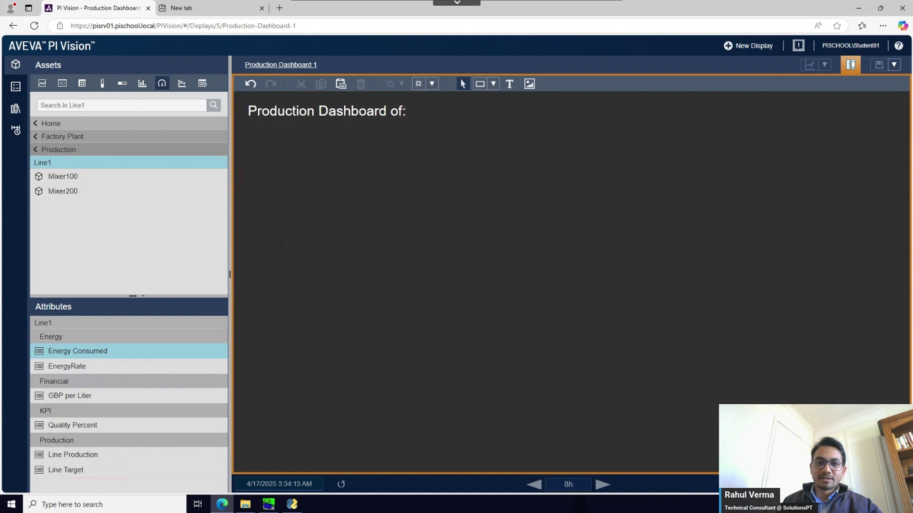
left_click(162, 83)
left_click_drag(98, 351, 262, 144)
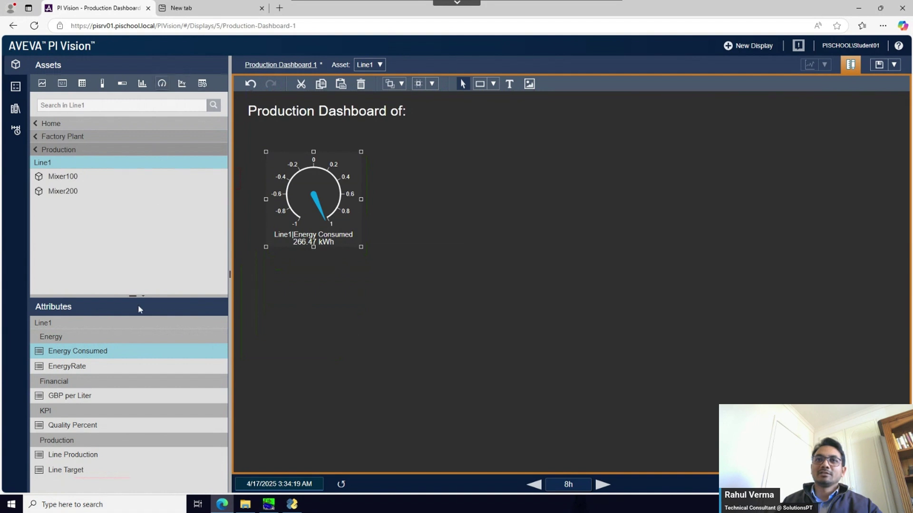
Step: Format the gauge so its label shows only the attribute name, Energy Consumed
right_click(336, 210)
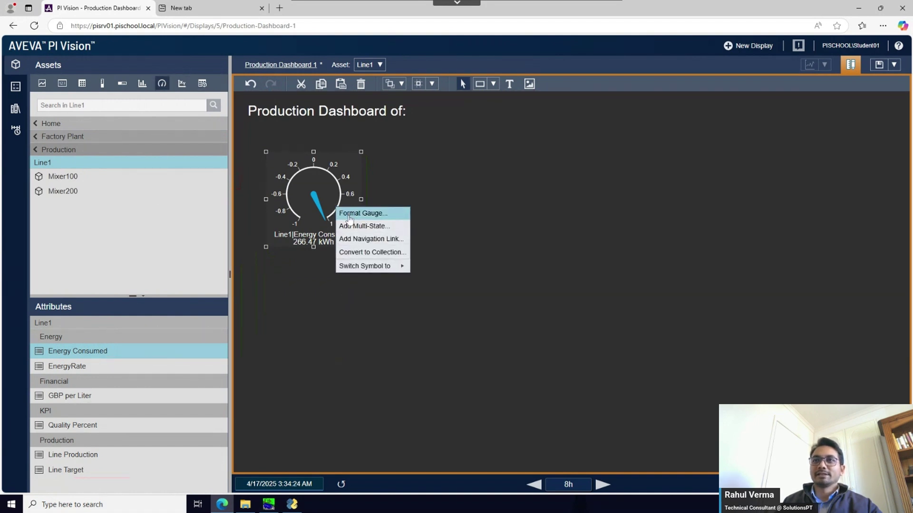
left_click(348, 212)
left_click(791, 338)
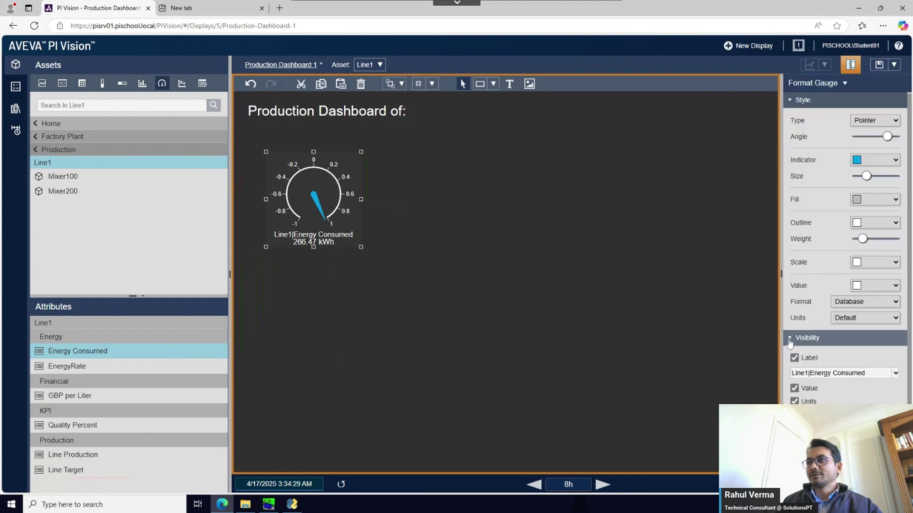
left_click(897, 375)
left_click(818, 410)
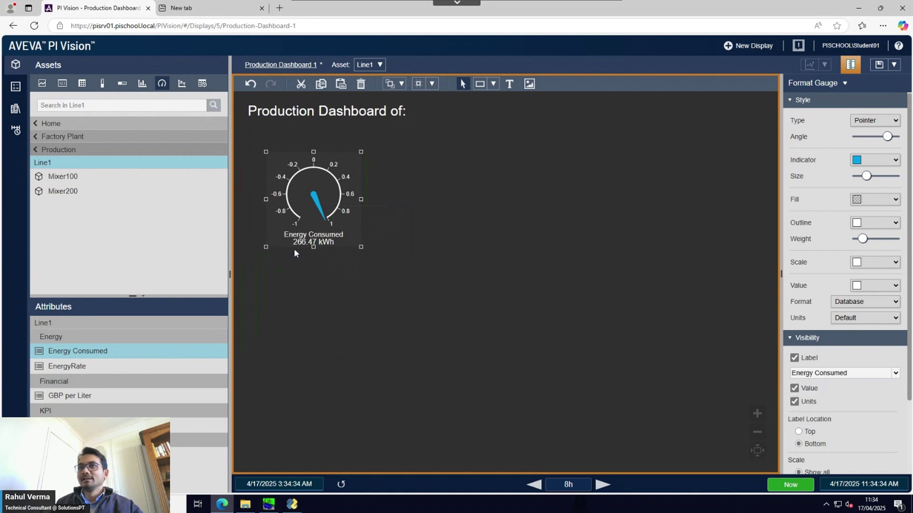
Step: Give the gauge a custom scale range from 0 to 300 and move it closer under the title
scroll(849, 385, "down", 2)
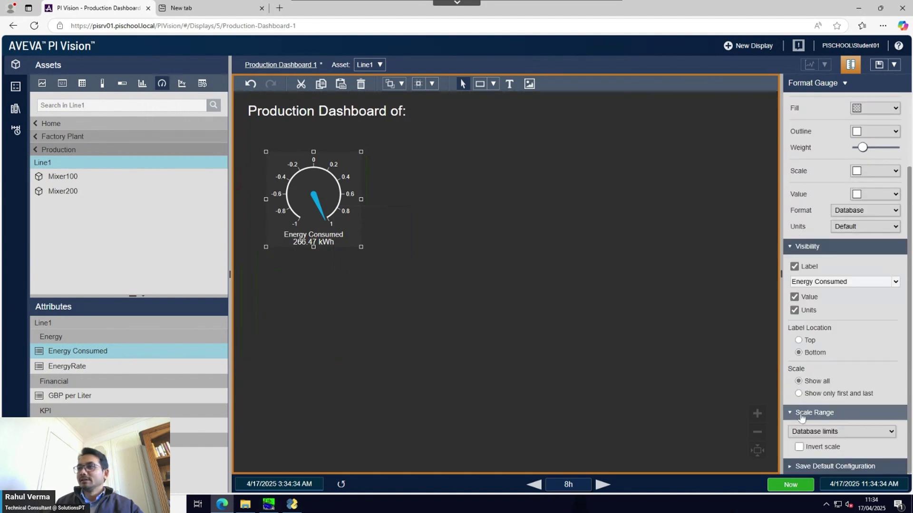
left_click(805, 434)
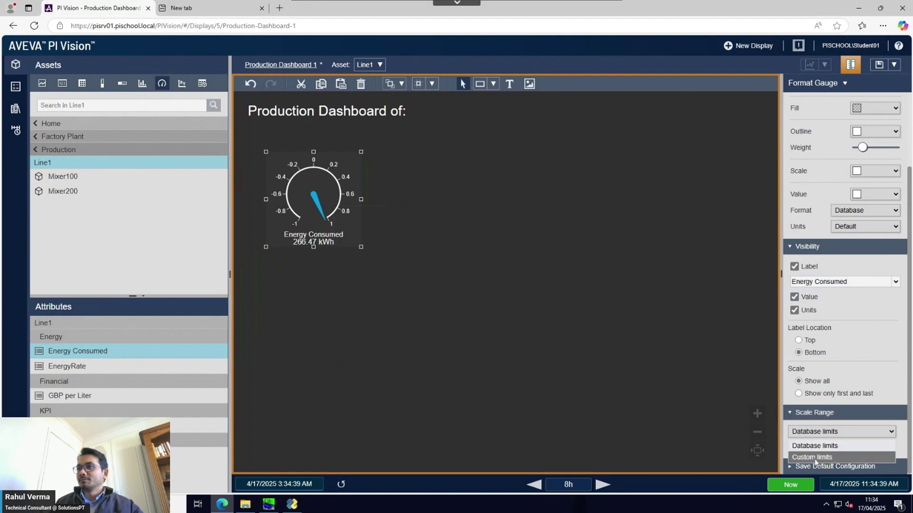
left_click(814, 457)
left_click(873, 448)
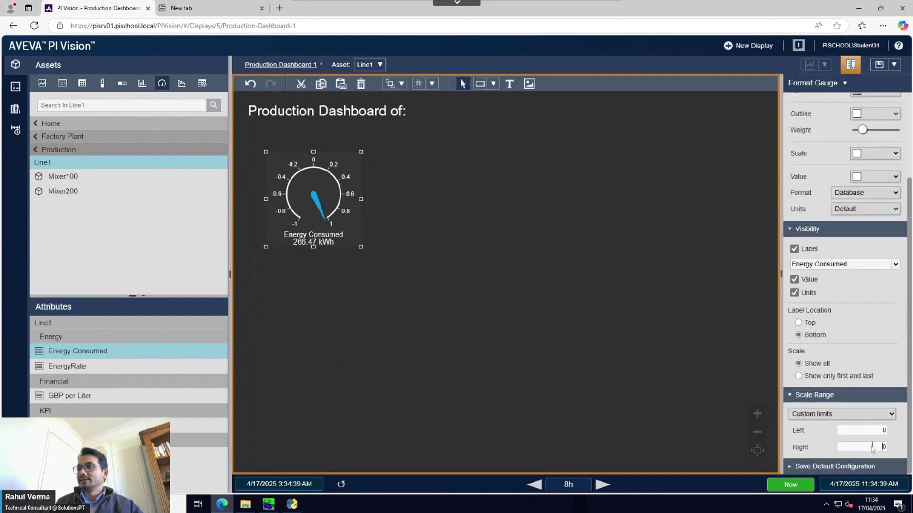
key("ctrl+a")
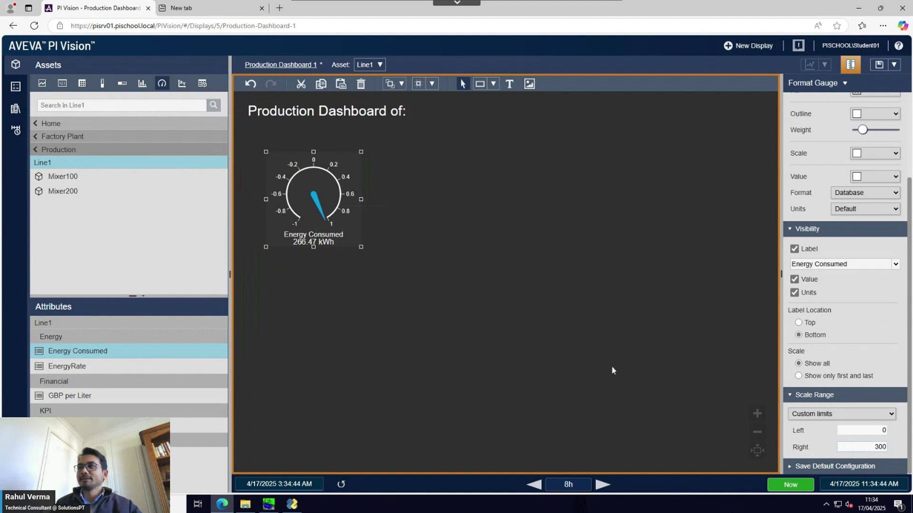
left_click(579, 348)
left_click_drag(324, 216, 309, 206)
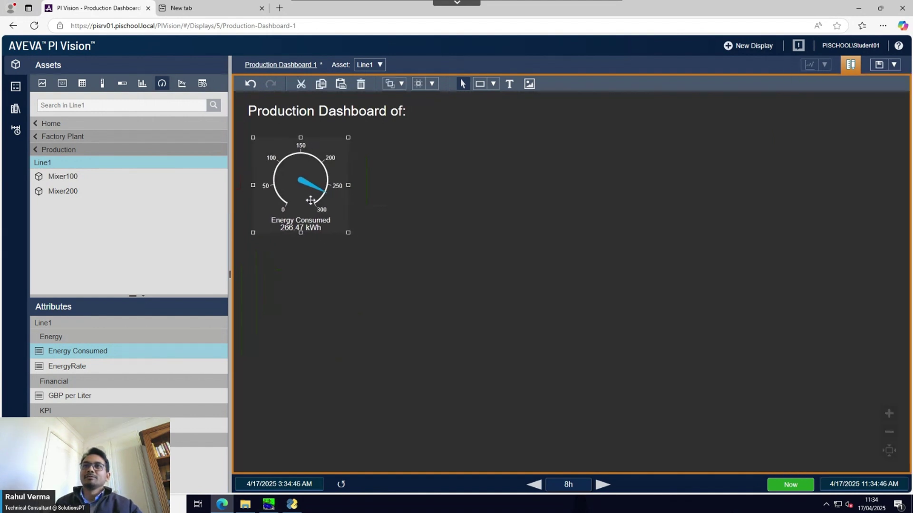
left_click(419, 230)
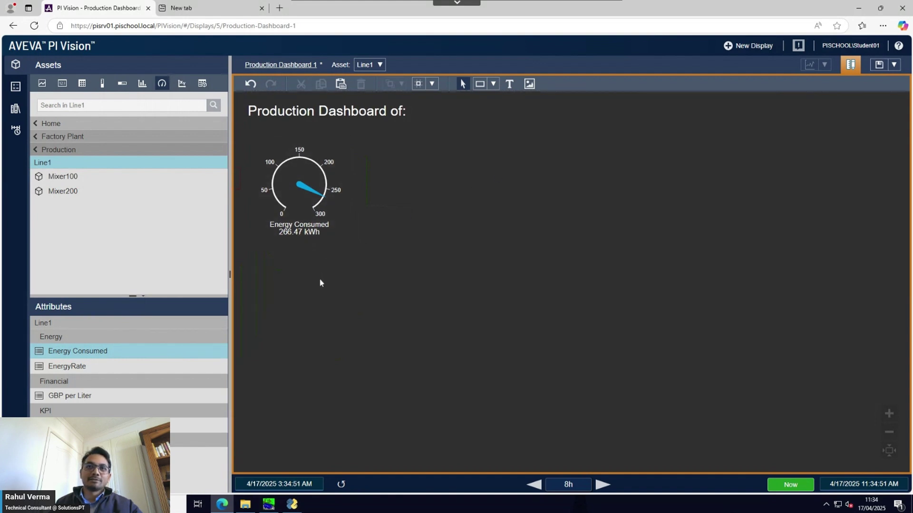
Step: Duplicate the Energy Consumed gauge and place the copy to the right of the original
left_click(327, 175)
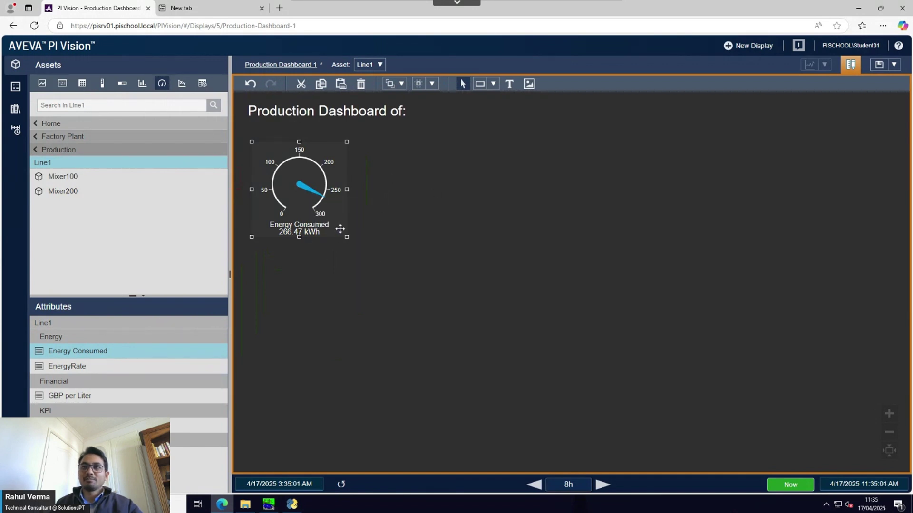
left_click(380, 260)
key("ctrl+v")
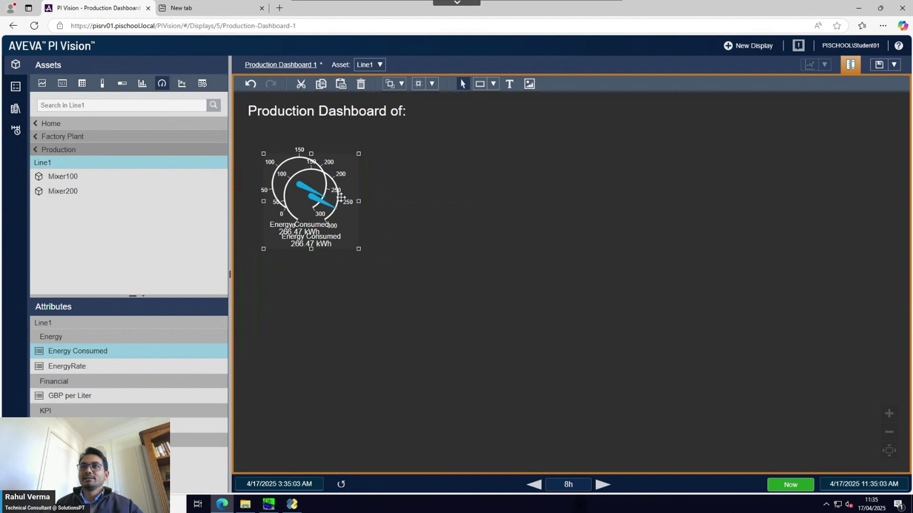
left_click_drag(341, 197, 446, 183)
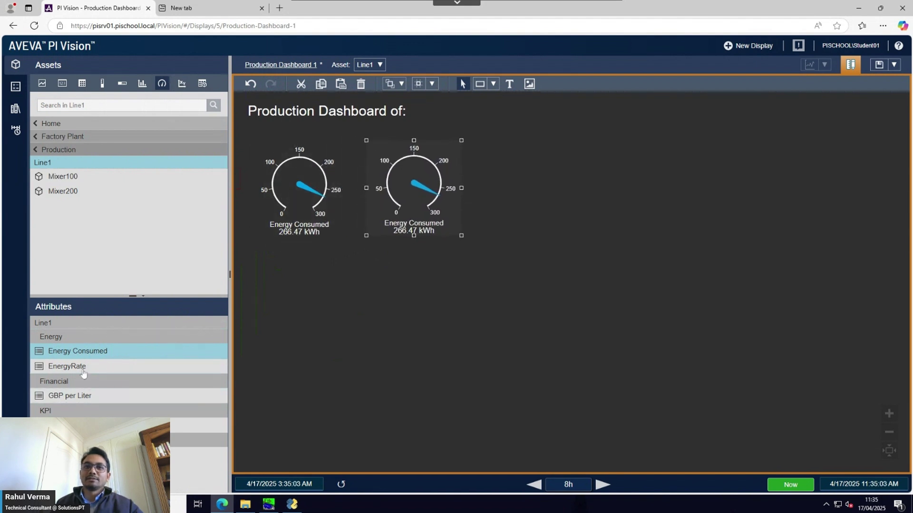
Step: Replace the copied gauge's data source with Line1's EnergyRate attribute and align it level with the first gauge
left_click_drag(83, 374, 386, 179)
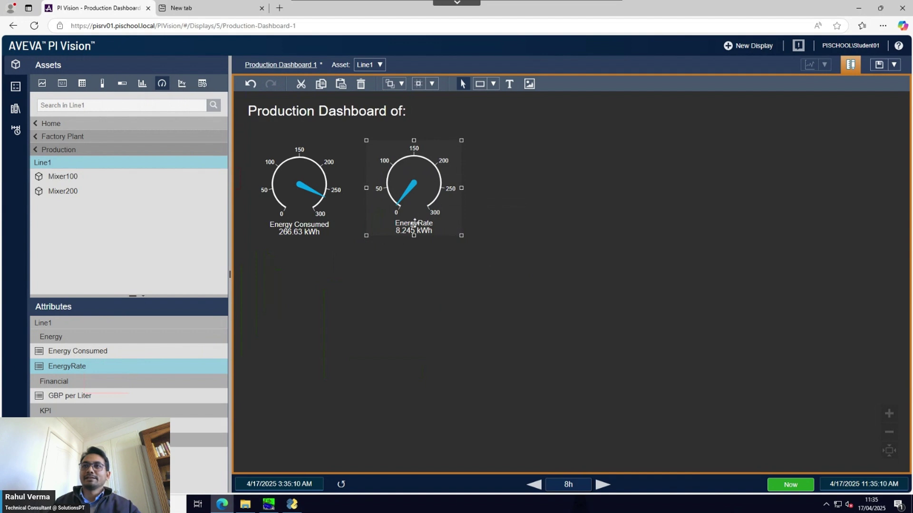
left_click_drag(414, 199, 413, 204)
left_click(549, 261)
left_click(306, 191)
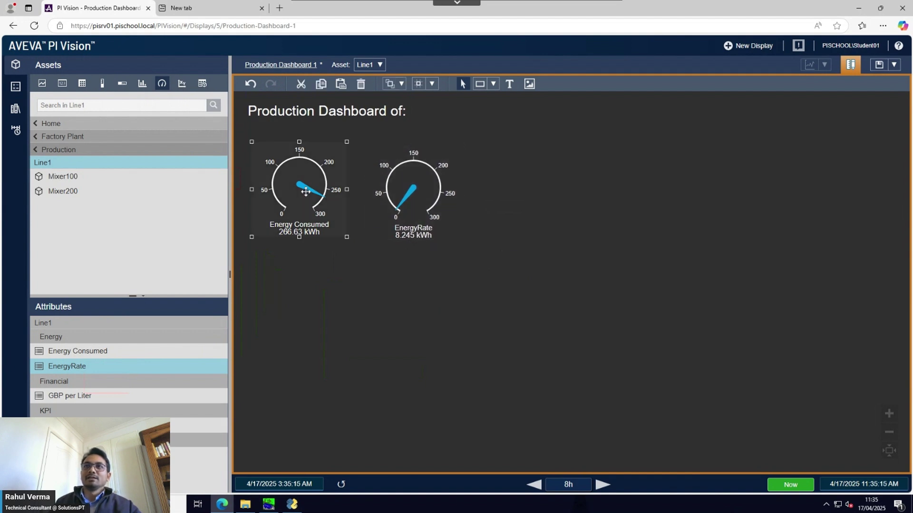
Step: Nudge the Energy Consumed and EnergyRate gauges slightly up and to the left beneath the title
left_click_drag(305, 192, 303, 189)
left_click_drag(391, 197, 388, 190)
left_click(595, 222)
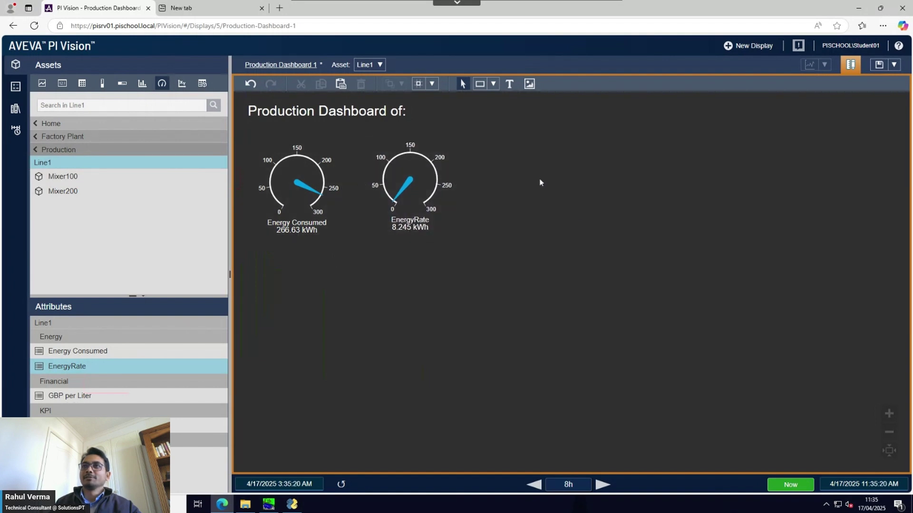
Step: Draw a rectangle around the Energy Consumed gauge and make its fill transparent so only the border frames the gauge
left_click(493, 84)
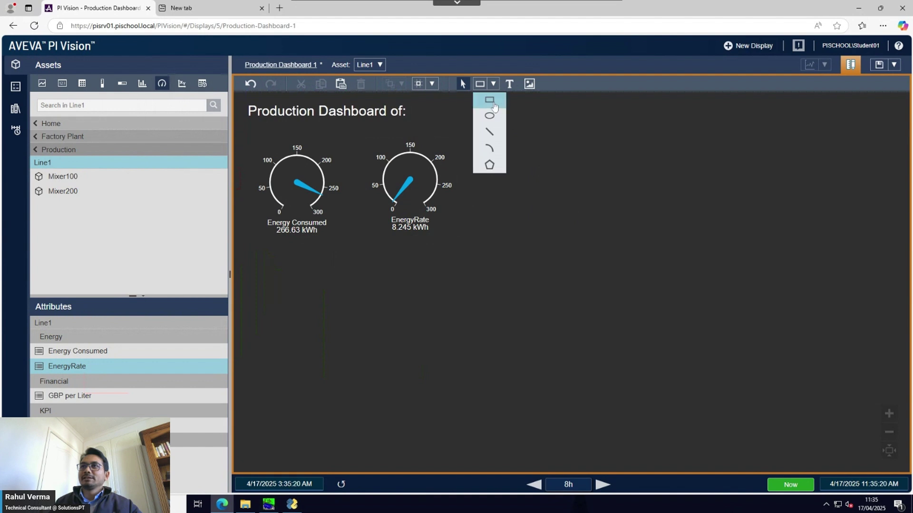
left_click(495, 106)
left_click_drag(252, 132, 364, 242)
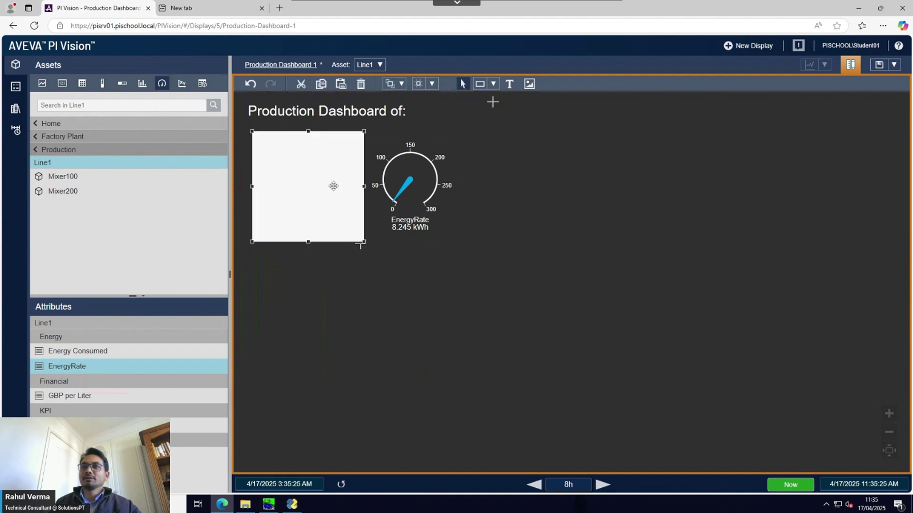
right_click(333, 186)
left_click(354, 192)
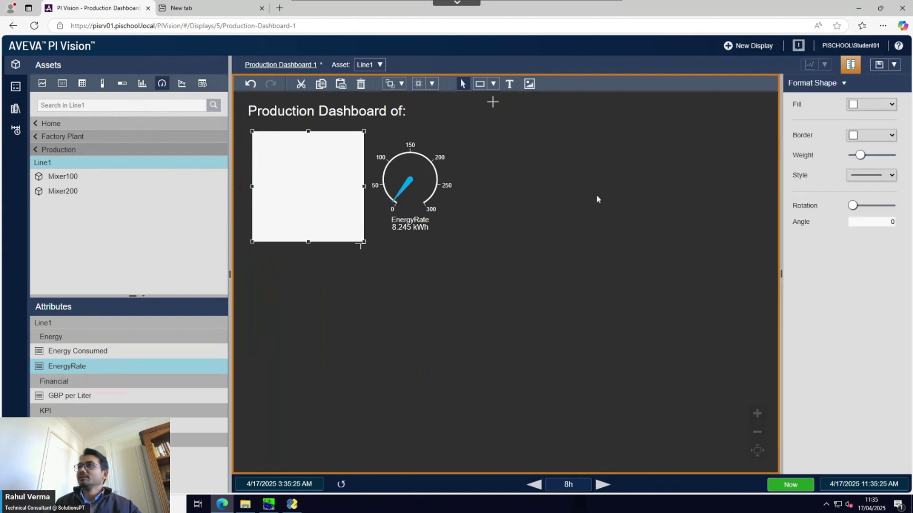
left_click(881, 106)
left_click(818, 202)
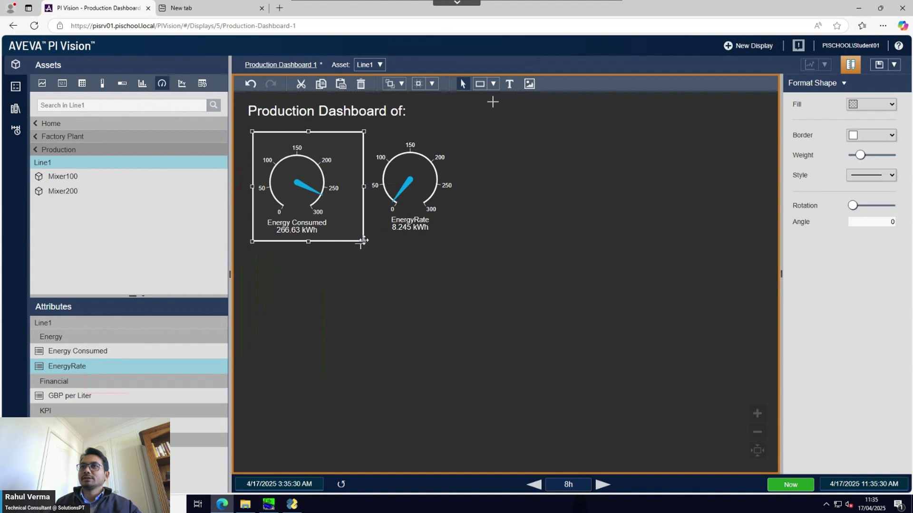
Step: Resize and reposition the rectangle so it fits closely around the Energy Consumed gauge
left_click_drag(362, 244, 346, 242)
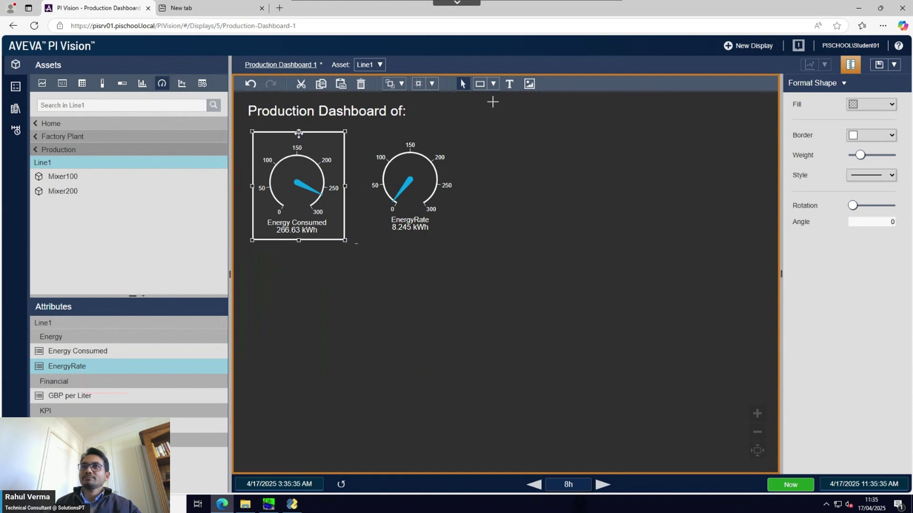
left_click_drag(299, 133, 300, 141)
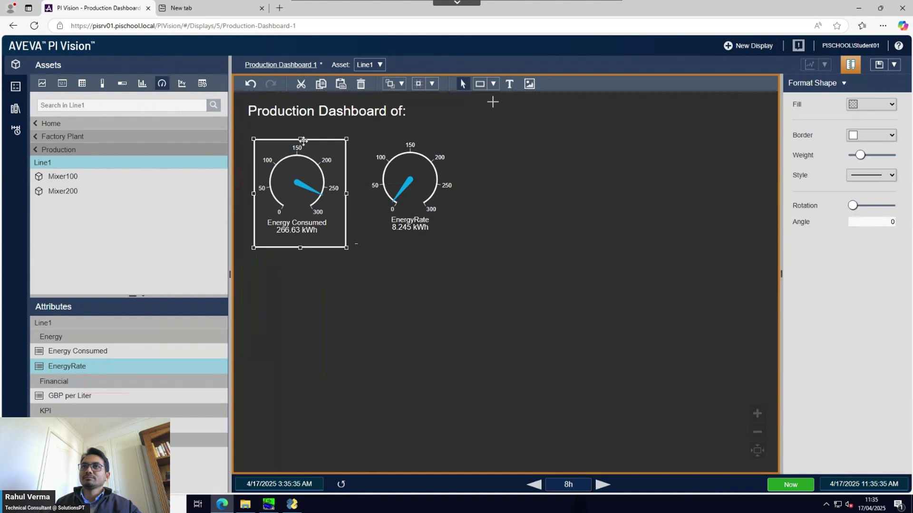
left_click_drag(346, 248, 455, 187)
Step: Place a copy of the rectangle frame around the EnergyRate gauge and save the display
key("ctrl+c")
key("ctrl+v")
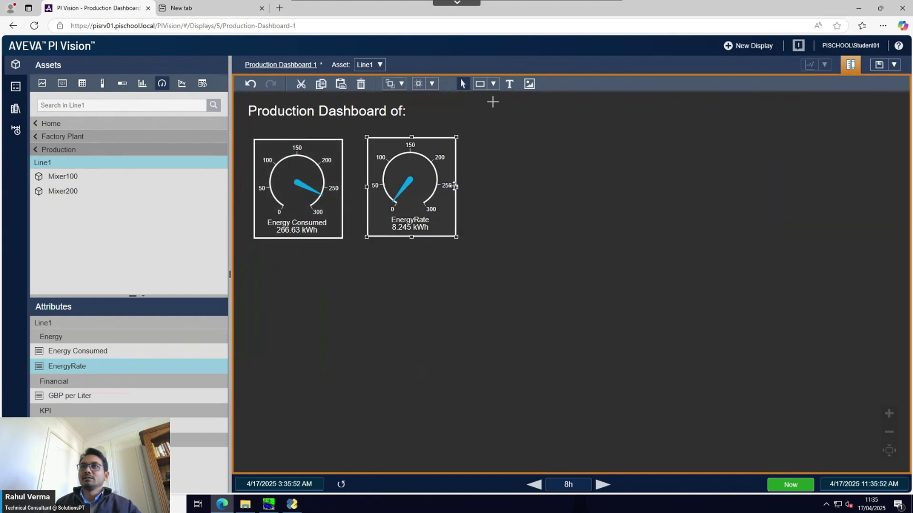
key("ctrl+s")
Step: Group each gauge with its frame and move the EnergyRate group closer to the Energy Consumed group
left_click_drag(492, 279, 351, 127)
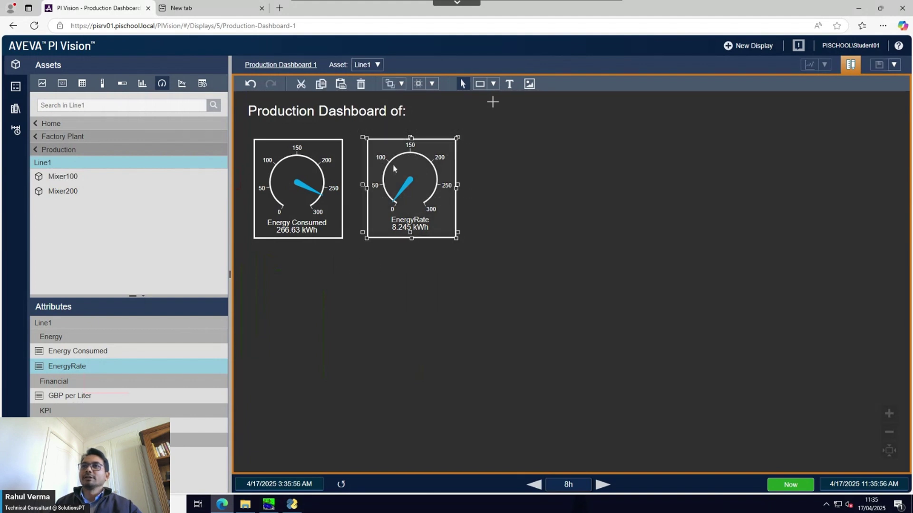
right_click(393, 169)
left_click(410, 175)
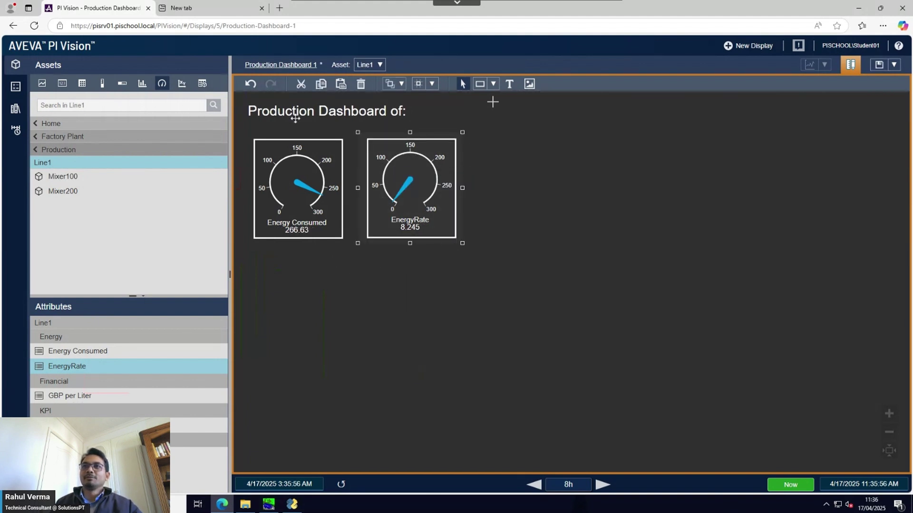
left_click_drag(362, 256, 228, 132)
right_click(275, 159)
left_click(292, 166)
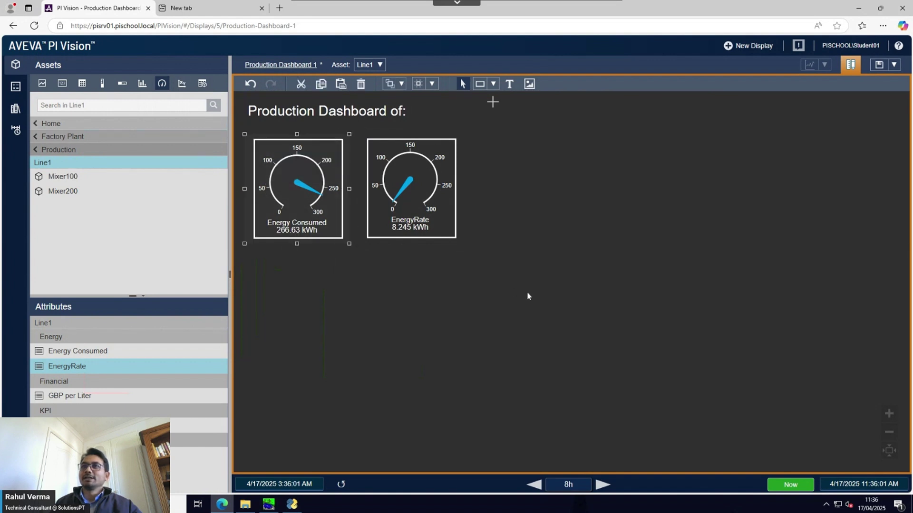
left_click(526, 295)
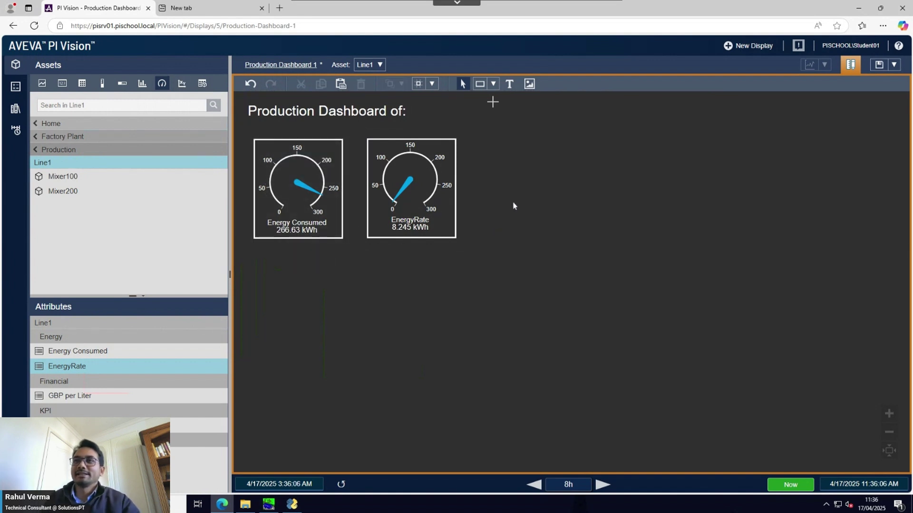
left_click_drag(436, 201, 420, 212)
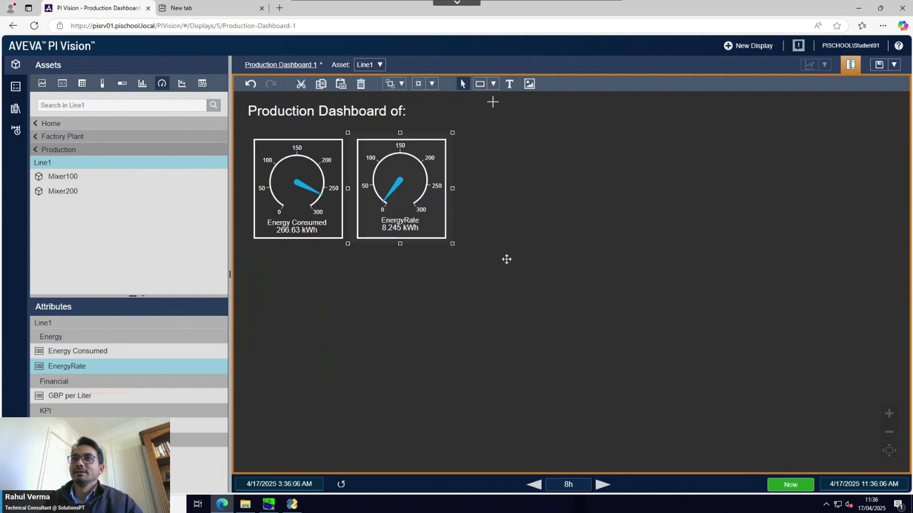
left_click(524, 268)
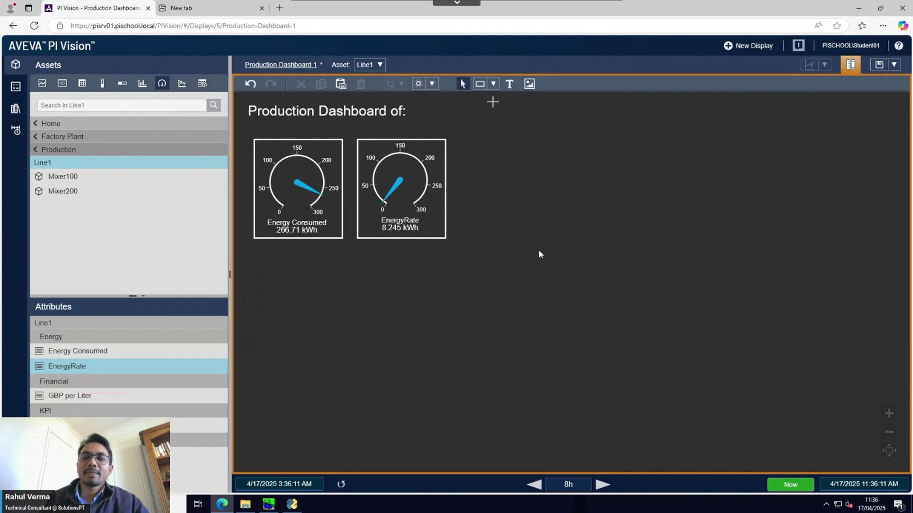
Step: Set the symbol type to Value and add the text label "Total Production:" to the right of the EnergyRate gauge
left_click(61, 85)
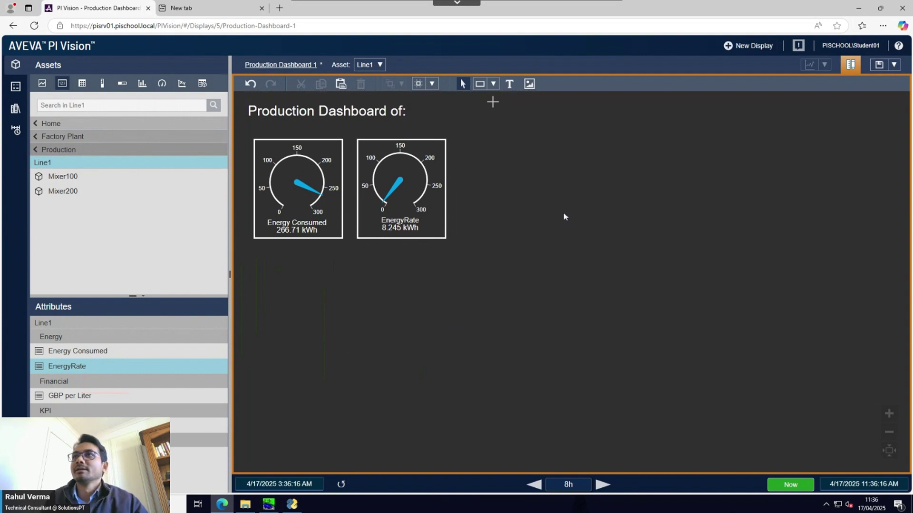
left_click(510, 84)
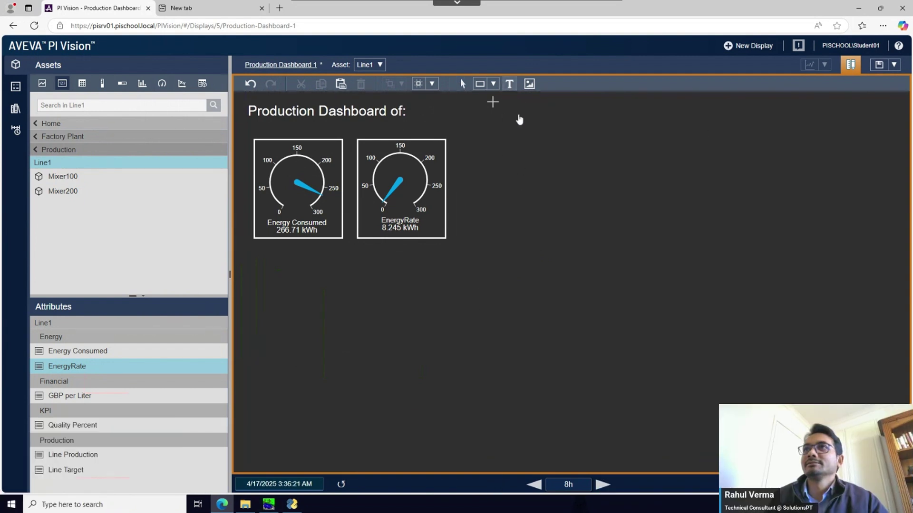
left_click(483, 149)
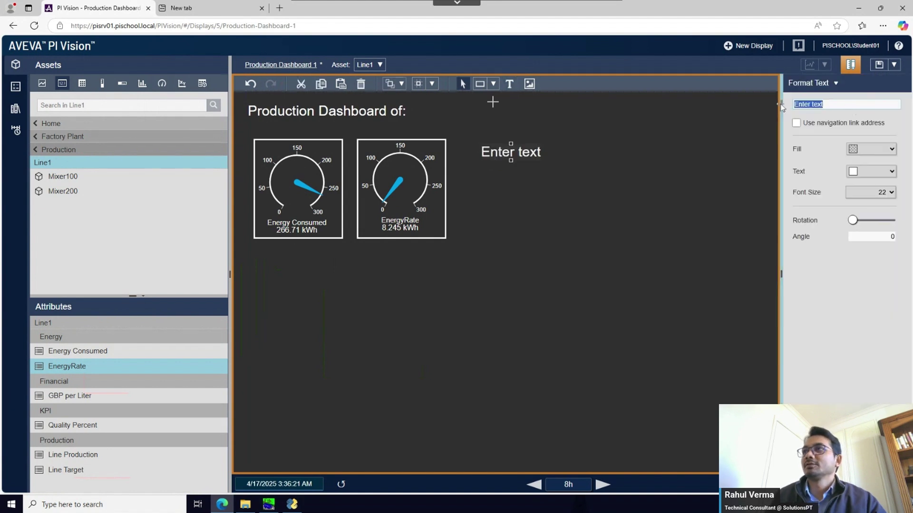
type("Tota")
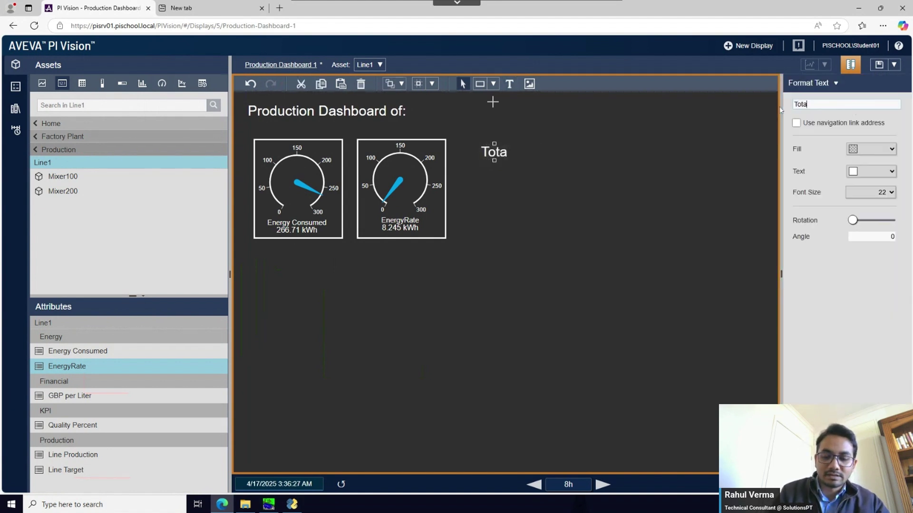
type("l Produ")
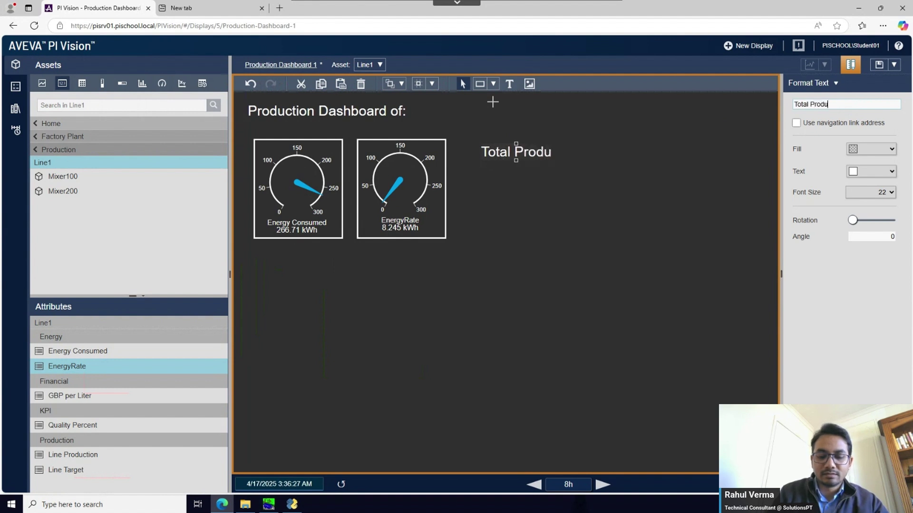
type("ction")
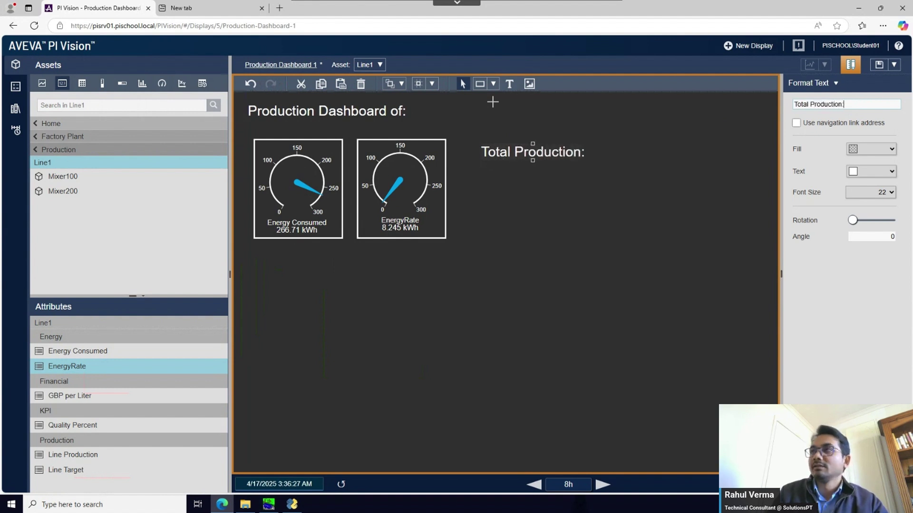
type(":")
left_click(559, 183)
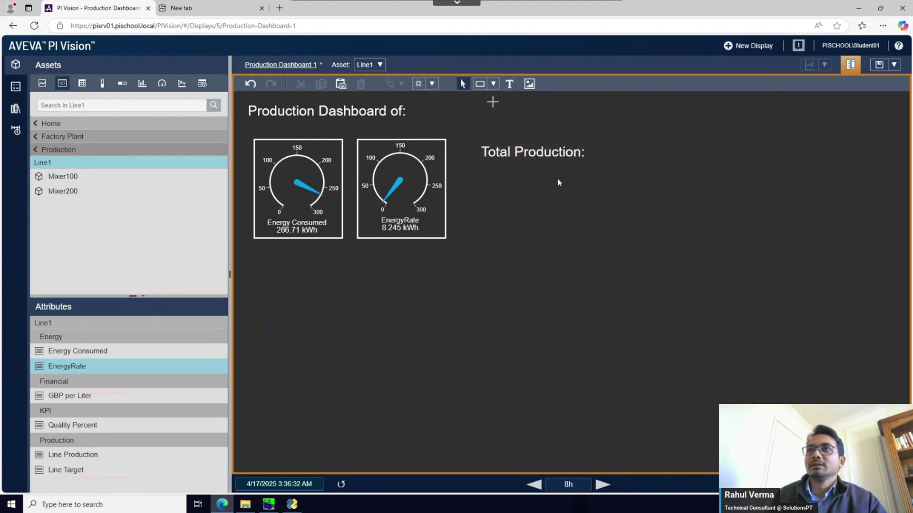
left_click(549, 155)
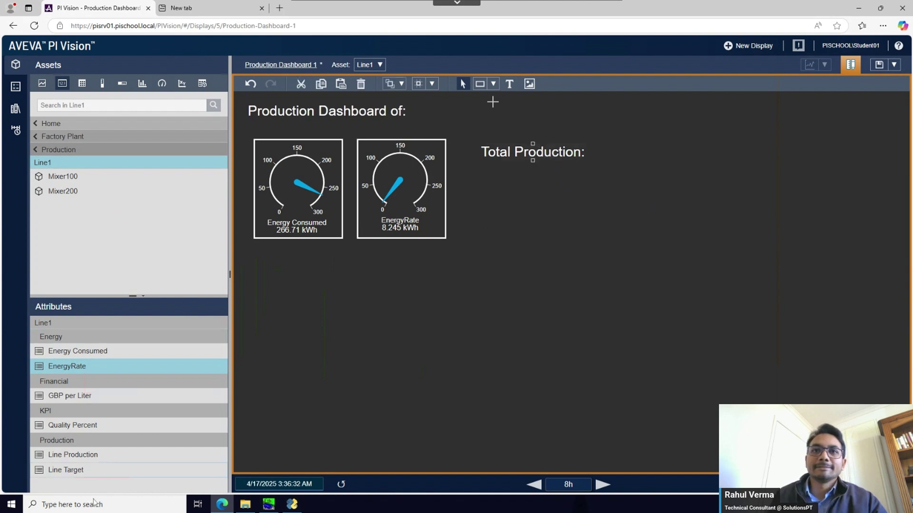
Step: Place Line1's Line Production value beside the Total Production label and hide the value's label and timestamp
left_click(82, 457)
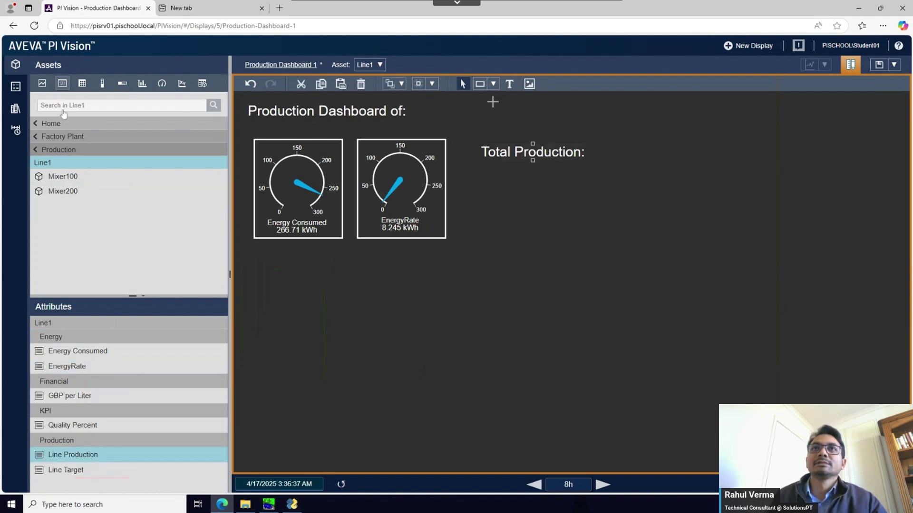
left_click_drag(83, 458, 613, 155)
right_click(613, 154)
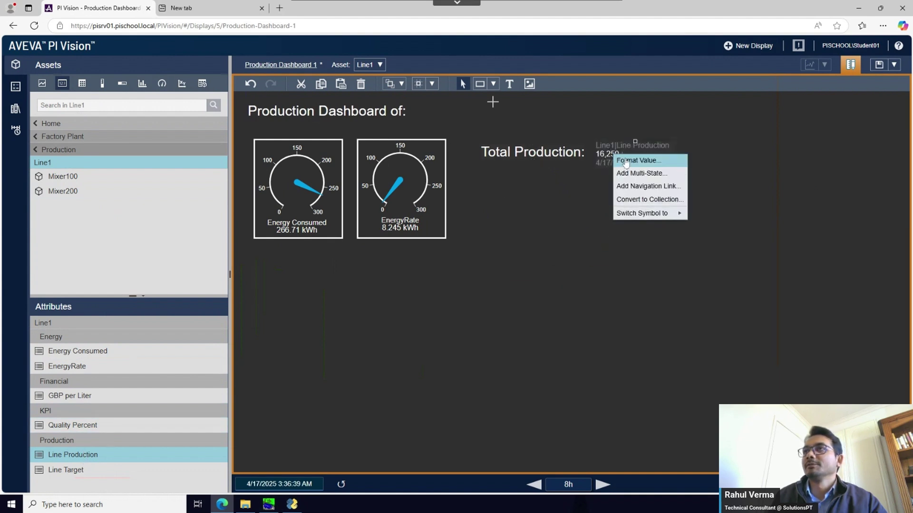
left_click(626, 159)
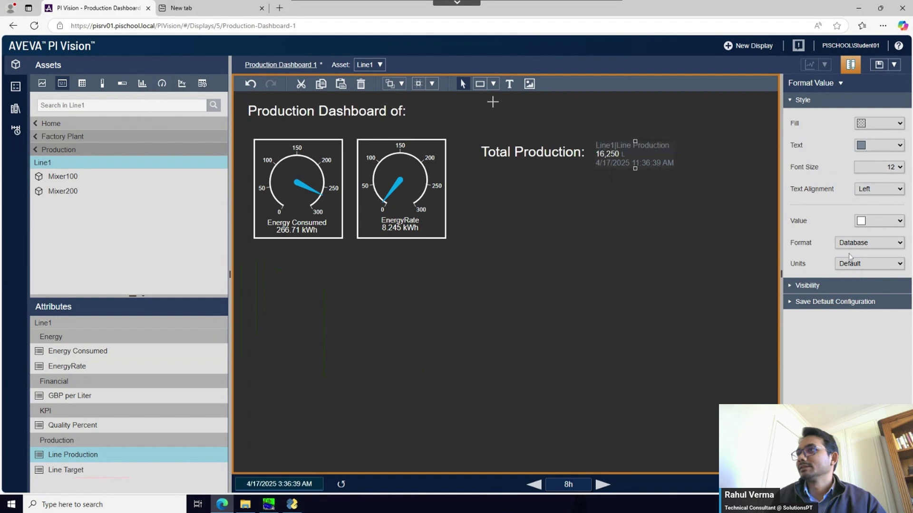
left_click(799, 287)
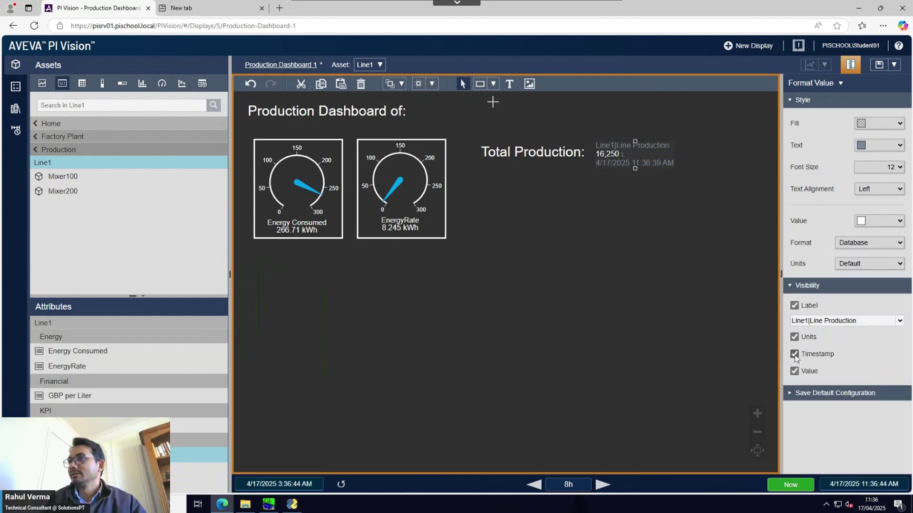
left_click(795, 355)
left_click(794, 307)
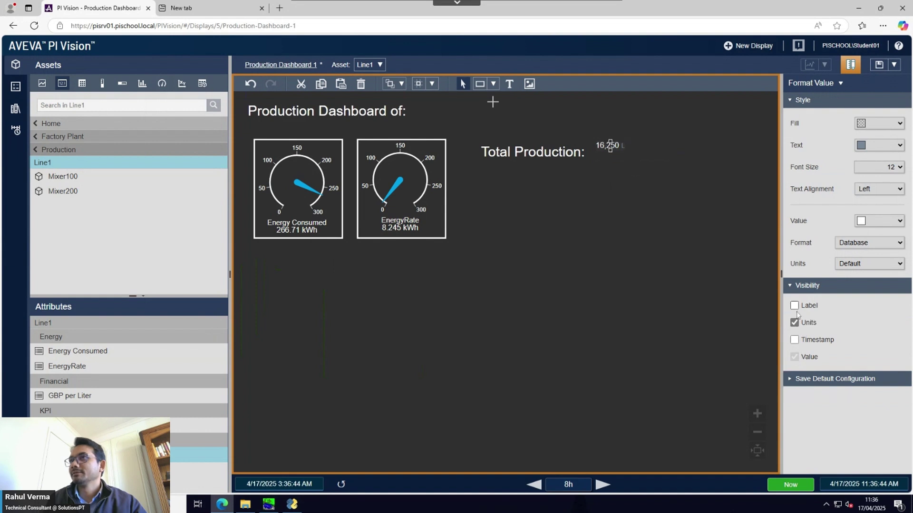
Step: Set the Line Production value's font size to 18 and align it directly after the Total Production label
left_click(889, 170)
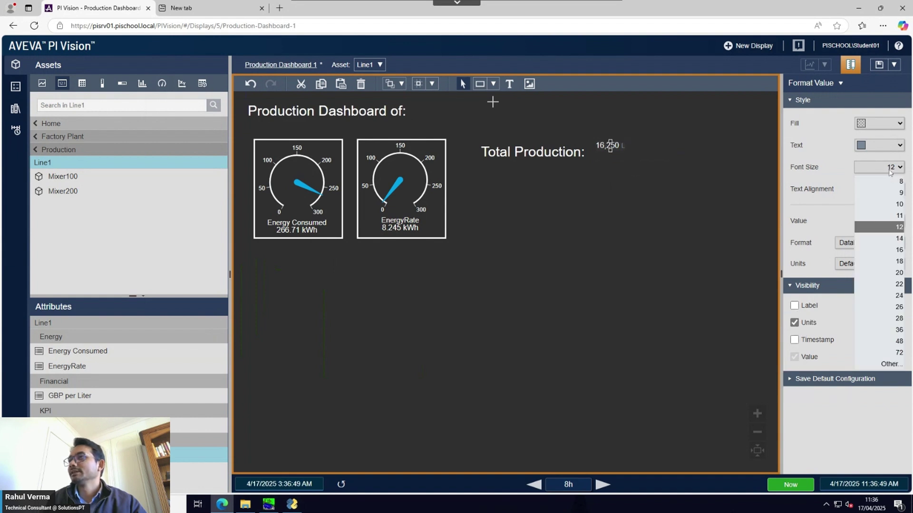
left_click(880, 262)
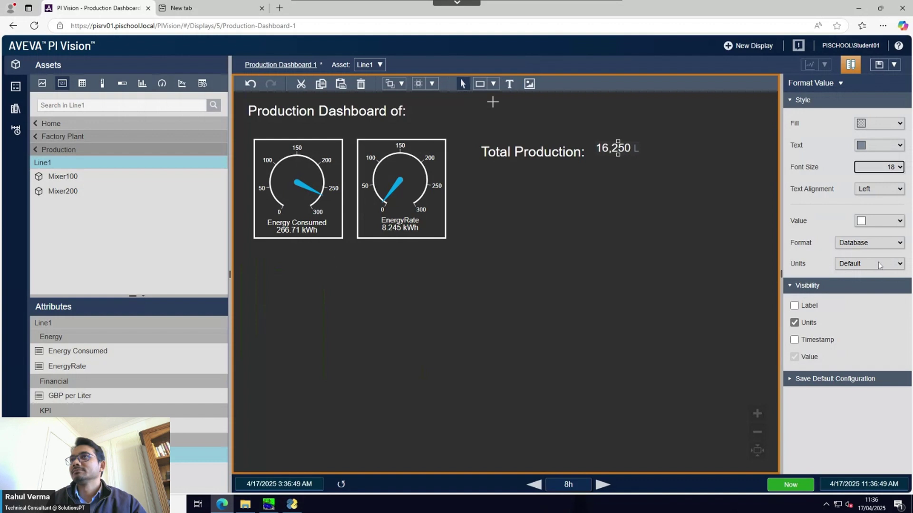
left_click(712, 261)
left_click_drag(623, 149, 615, 153)
left_click(598, 216)
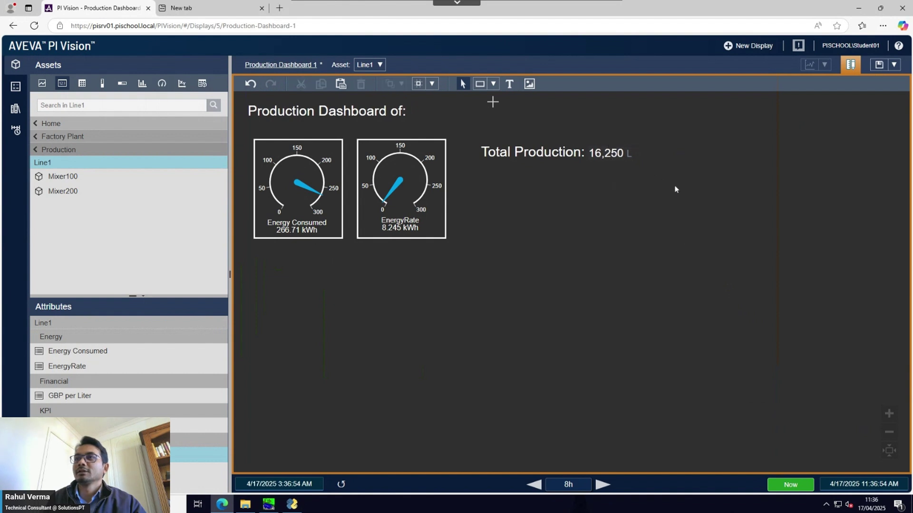
Step: Duplicate the Total Production label with its value twice and stack the copies beneath the original
left_click_drag(676, 189, 475, 123)
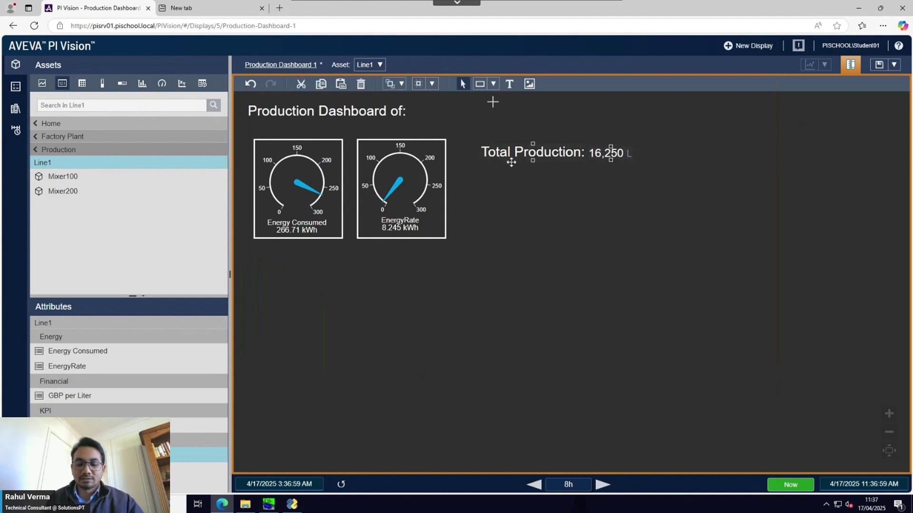
key("ctrl+c")
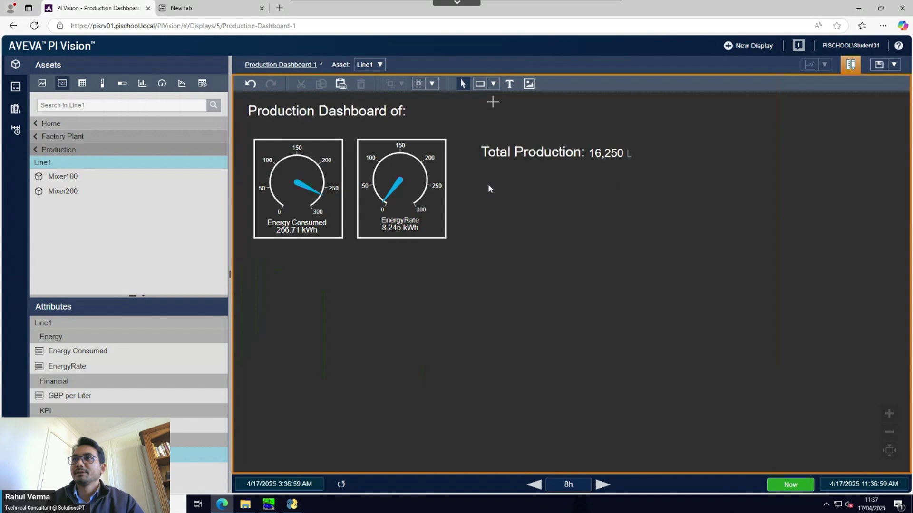
key("ctrl+v")
left_click_drag(520, 164, 514, 204)
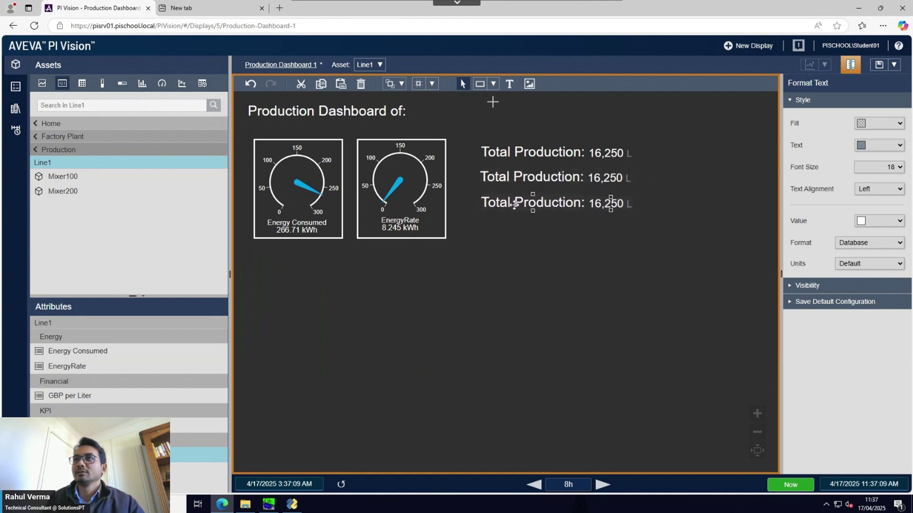
left_click(519, 244)
Step: Change the text of the middle Total Production label to "Production Quality:"
left_click(533, 175)
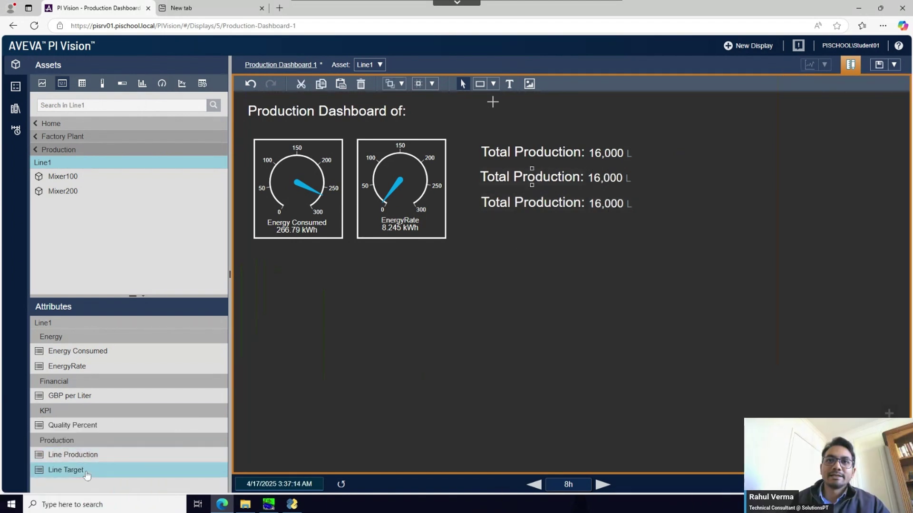
left_click(87, 424)
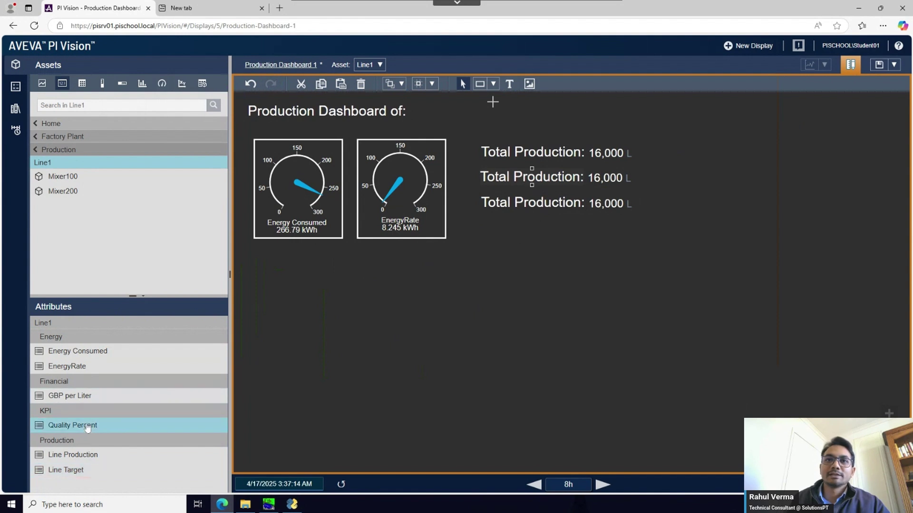
right_click(520, 174)
left_click(544, 180)
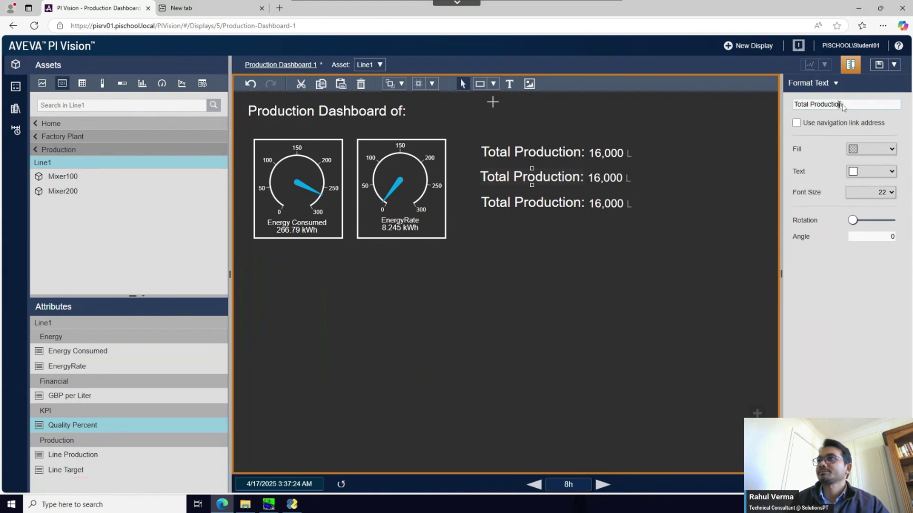
left_click_drag(842, 104, 792, 105)
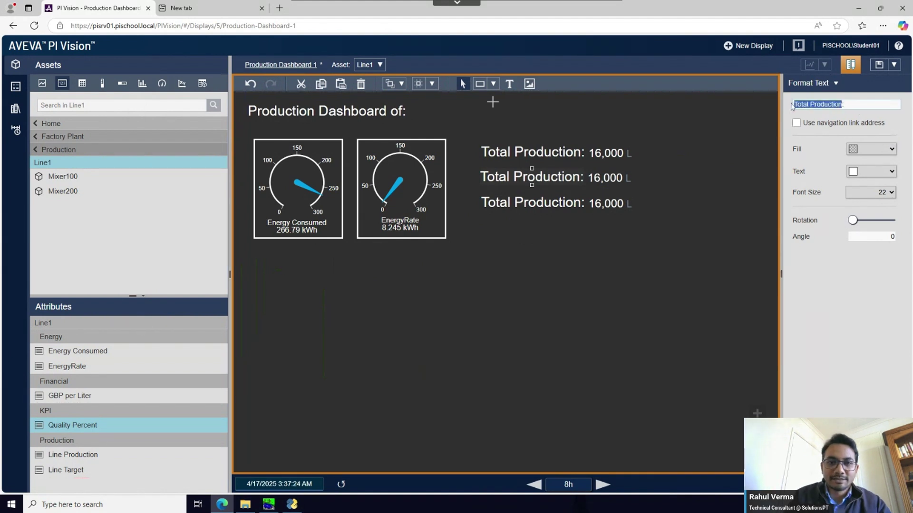
type("Product")
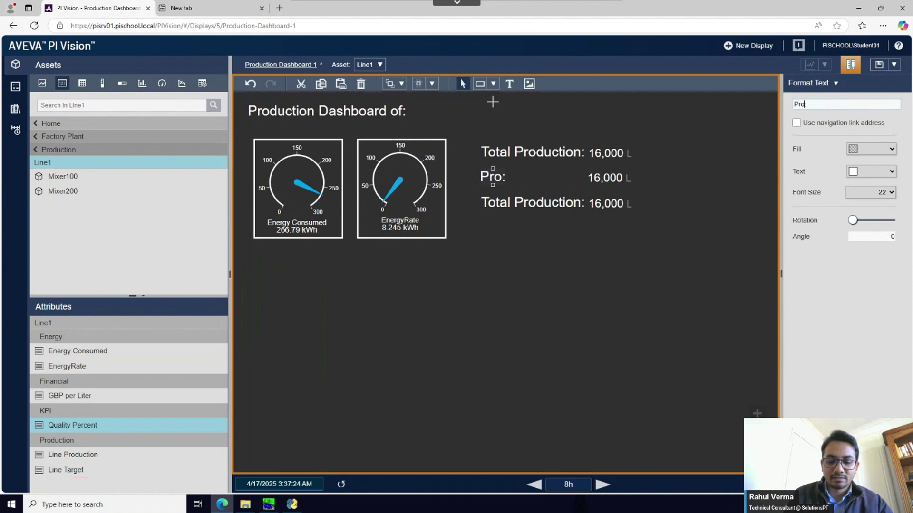
type("ion")
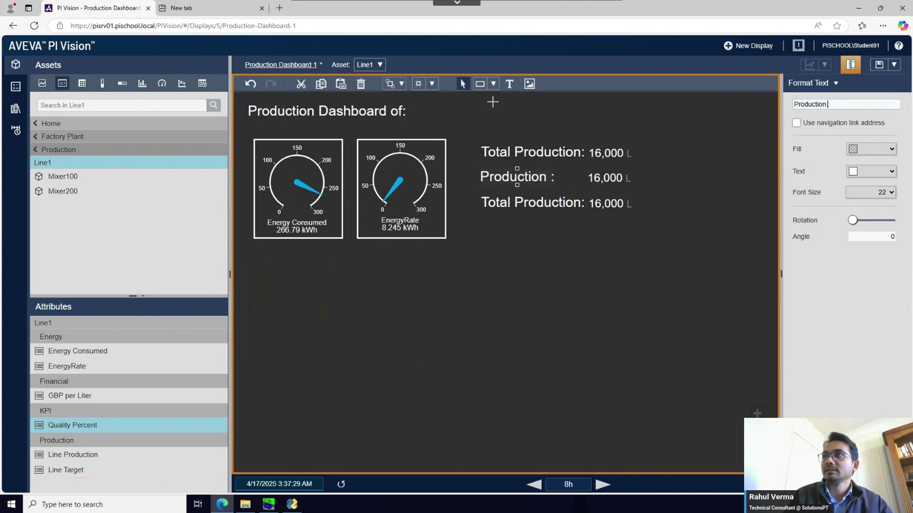
type(" Qualit")
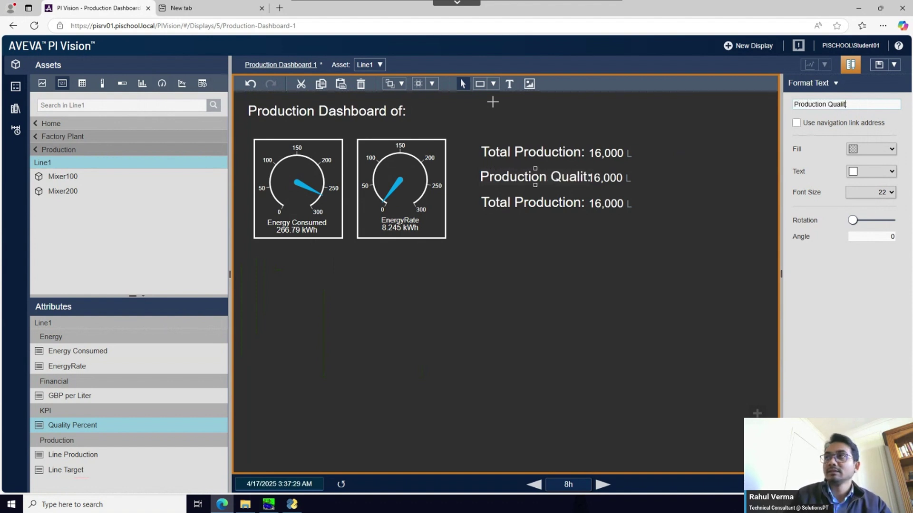
type("y:")
left_click(653, 195)
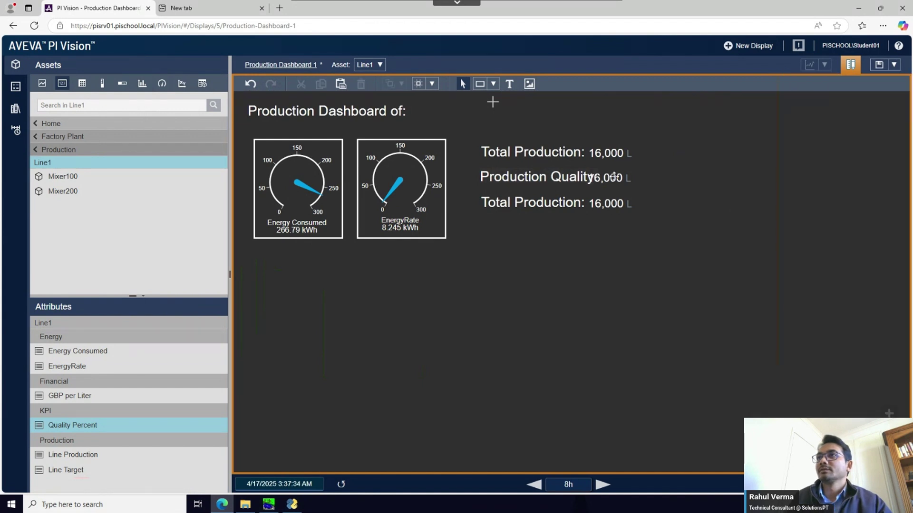
Step: Move the middle value clear of its label and switch it to Quality Percent, and switch the third row's value to Line Target
left_click_drag(614, 177, 622, 176)
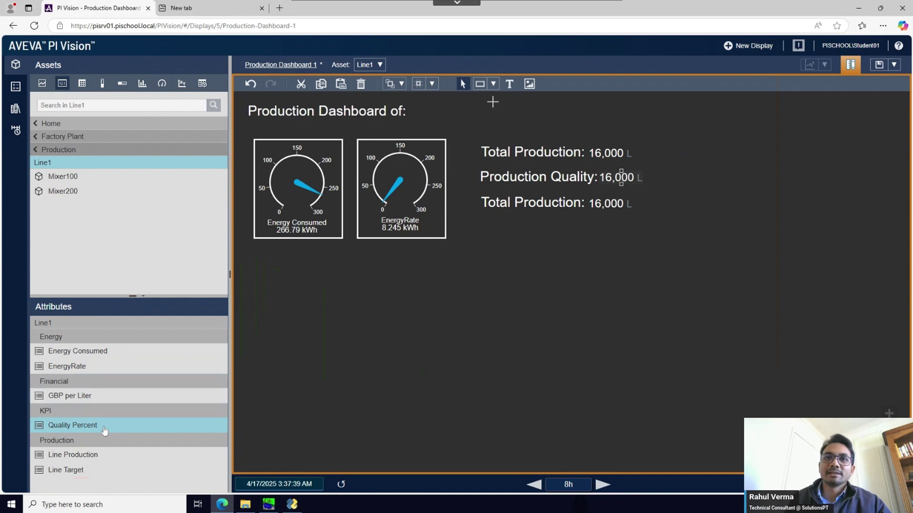
left_click_drag(93, 430, 621, 177)
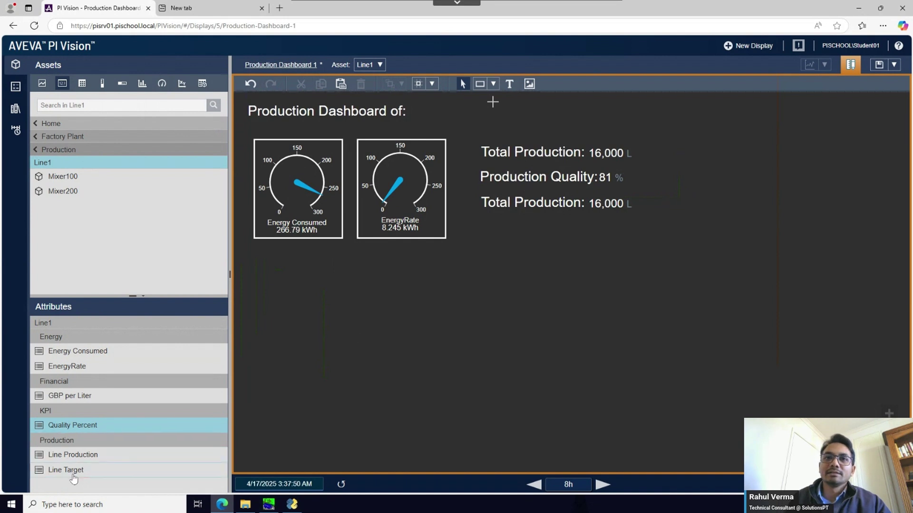
left_click(93, 473)
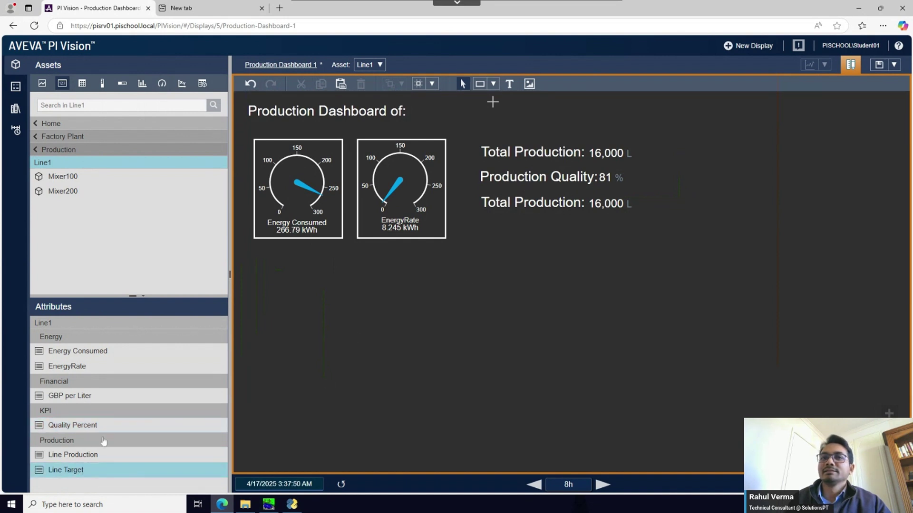
left_click_drag(103, 470, 596, 200)
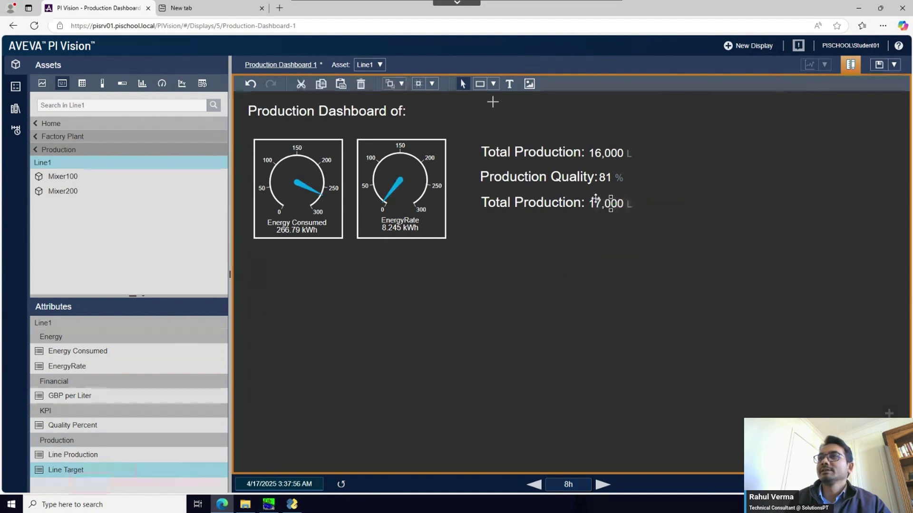
Step: Change the third row's label text to "ProductionTarget:"
right_click(515, 204)
left_click(537, 210)
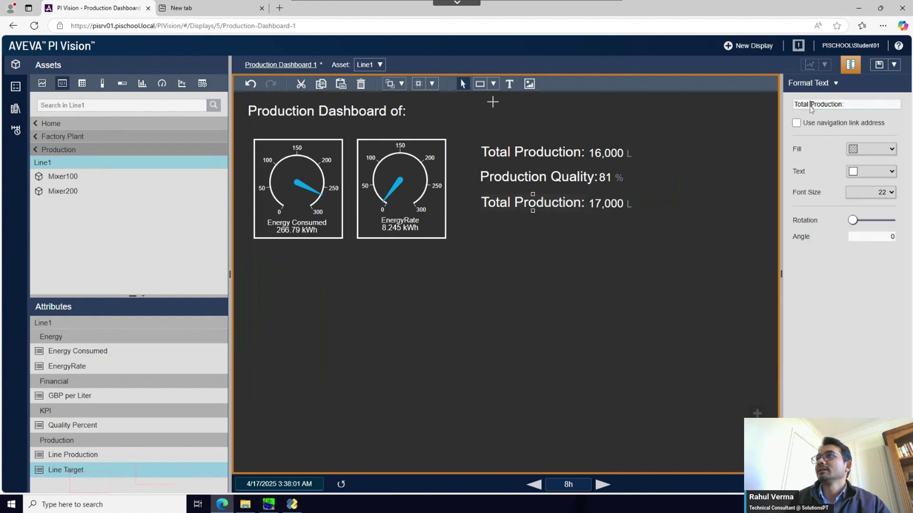
left_click_drag(810, 108, 787, 109)
key("BackSpace")
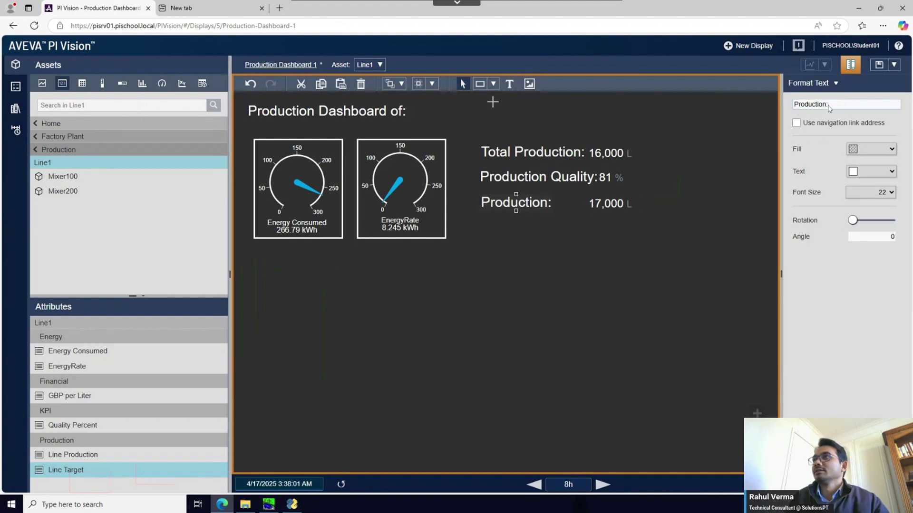
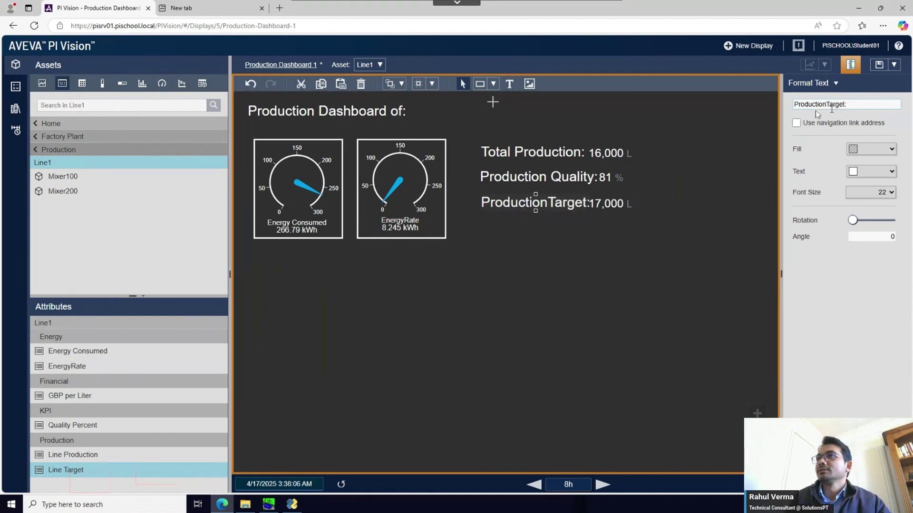
left_click(639, 229)
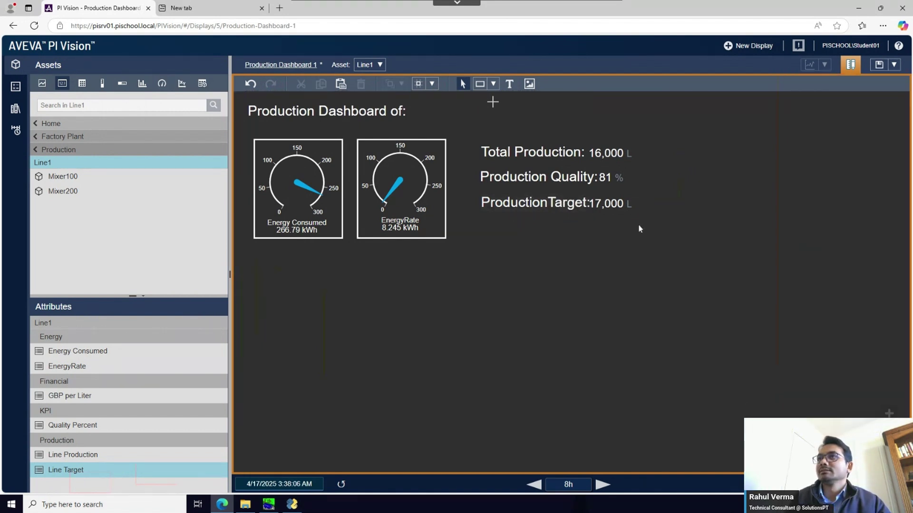
Step: Nudge the Production Quality label and its value slightly to the right to line up with the other rows
left_click(555, 179)
left_click_drag(560, 179, 561, 179)
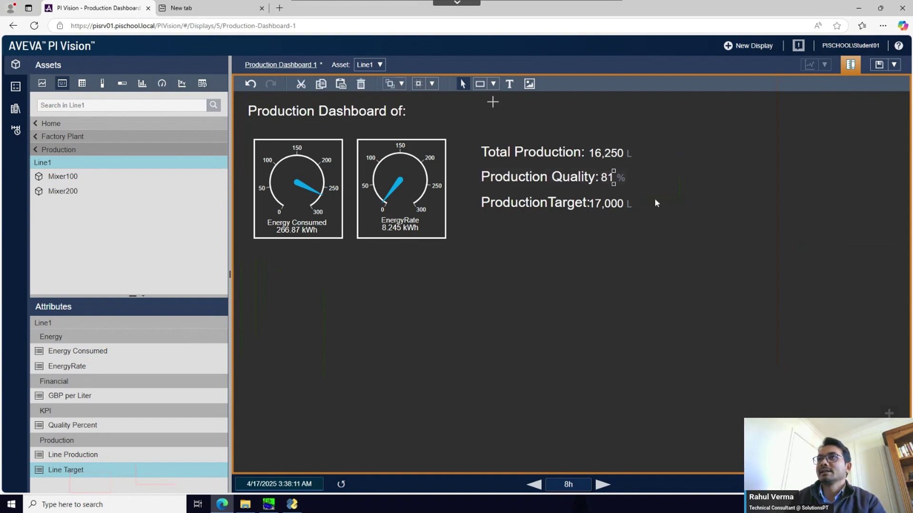
left_click(658, 262)
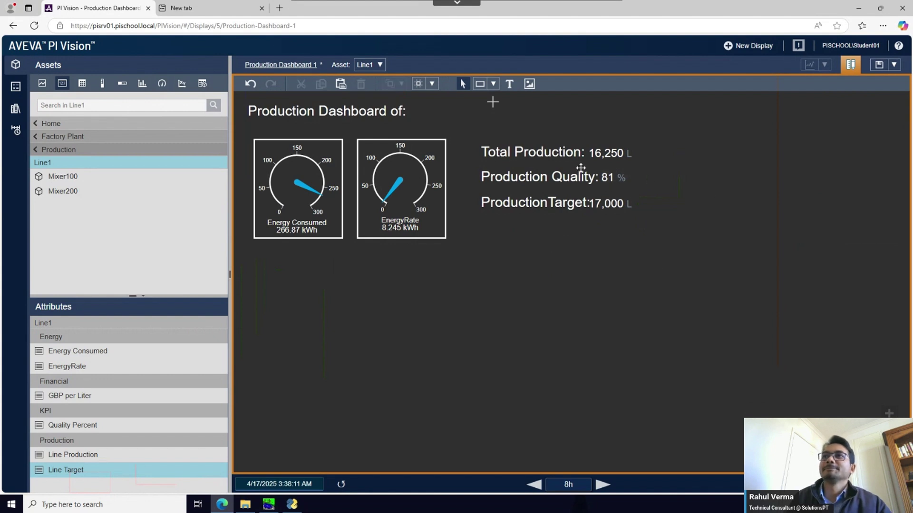
Step: Draw a rectangle around the Total Production row and set its fill to transparent
left_click(480, 88)
left_click_drag(476, 137, 639, 163)
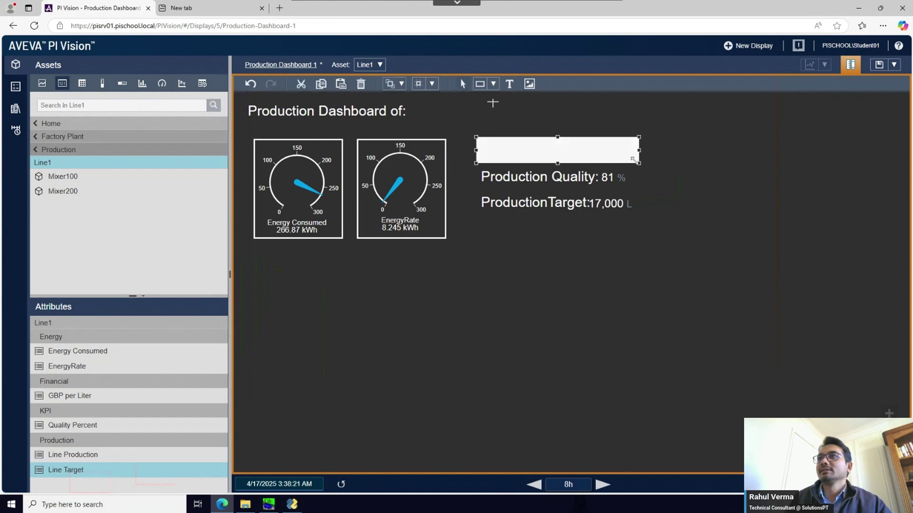
right_click(632, 156)
left_click(651, 161)
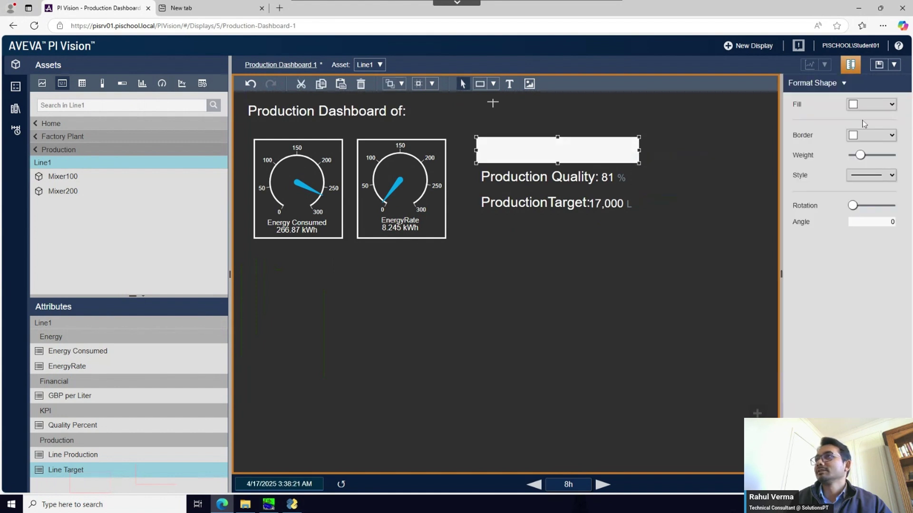
left_click(874, 105)
left_click(816, 197)
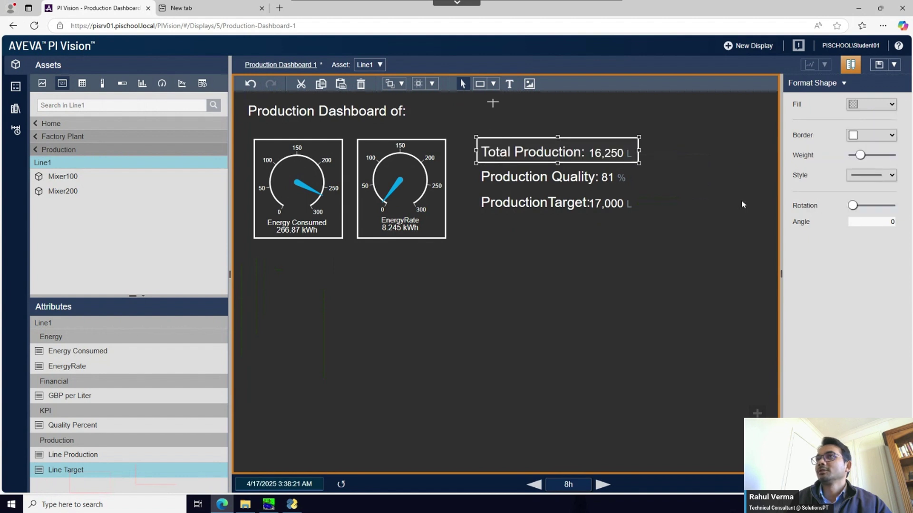
Step: Reduce the height of the Total Production frame and place copies of it around the Production Quality and ProductionTarget rows
left_click(680, 186)
left_click(617, 141)
left_click_drag(558, 138, 577, 202)
left_click(657, 170)
left_click(638, 158)
key("ctrl+c")
key("ctrl+v")
key("ctrl+v")
left_click(483, 161)
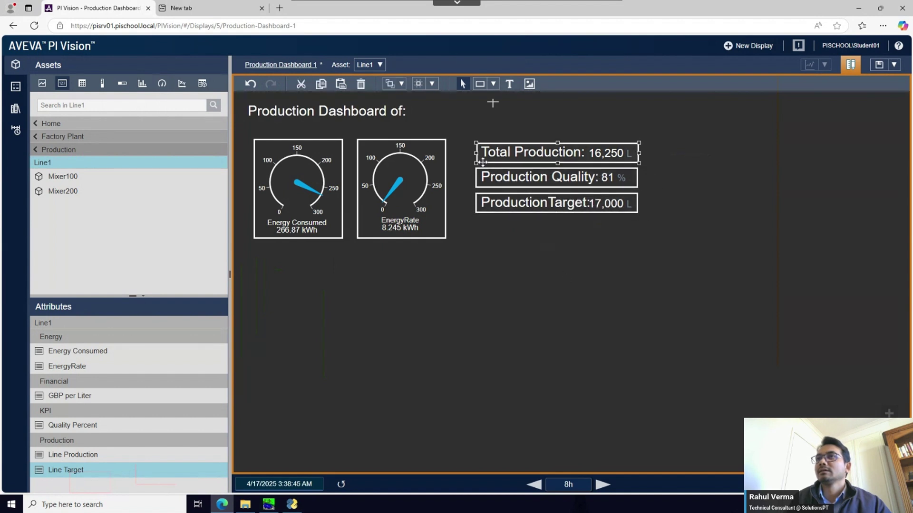
Step: Move the three framed rows together closer to the EnergyRate gauge and save the display
left_click(487, 264)
mouse_move(692, 241)
left_mouse_down()
mouse_move(472, 135)
mouse_move(479, 142)
mouse_move(471, 162)
left_mouse_up()
left_click(506, 268)
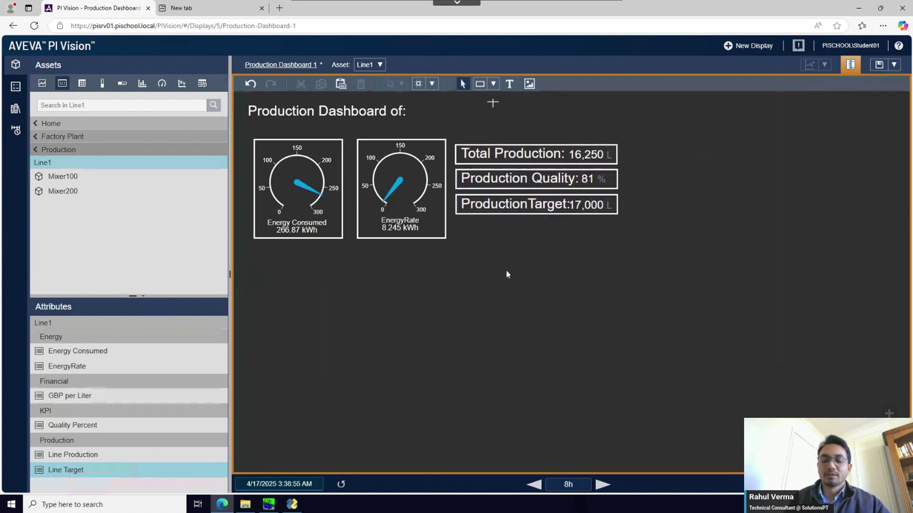
left_click(879, 66)
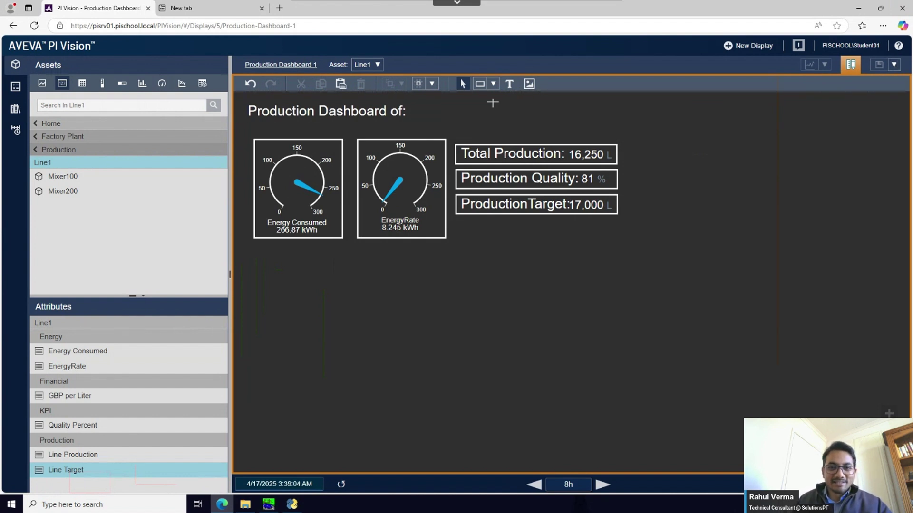
Step: Set the symbol type to vertical gauge and place Mixer100's Level.PV below the Energy Consumed gauge
left_click(62, 84)
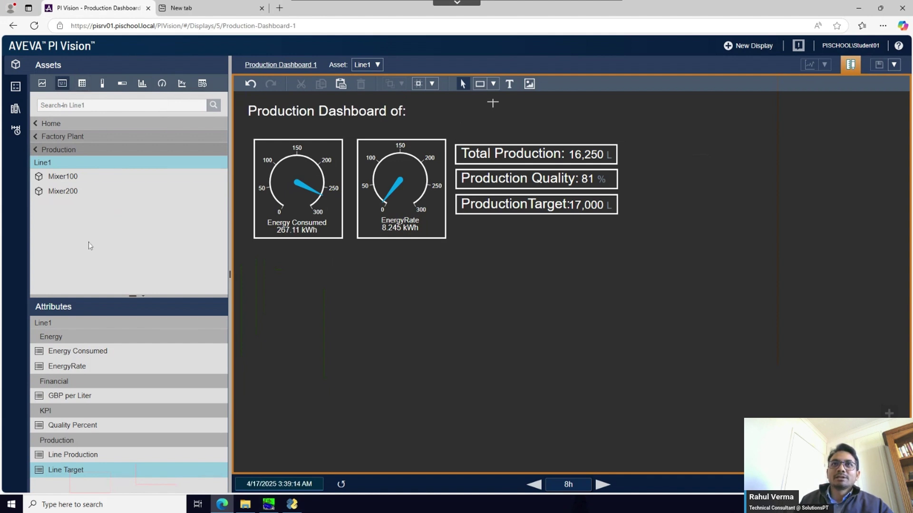
left_click(75, 179)
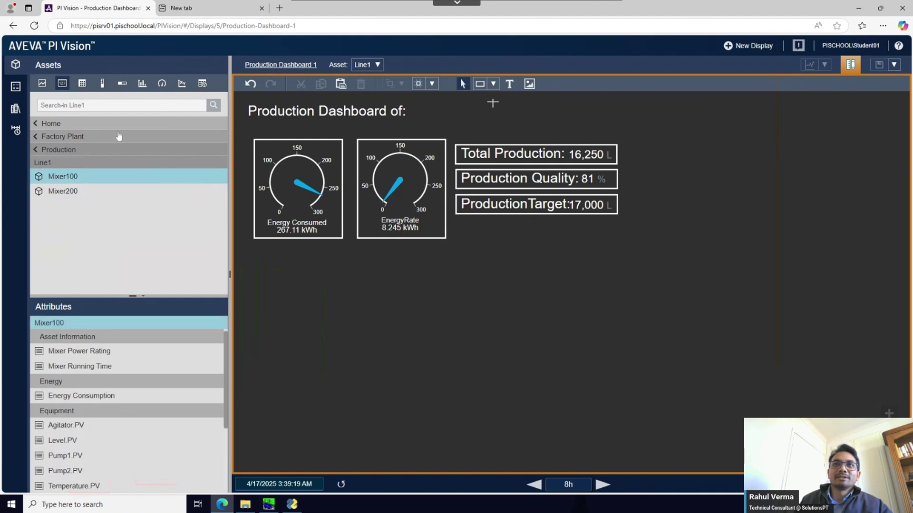
left_click(103, 86)
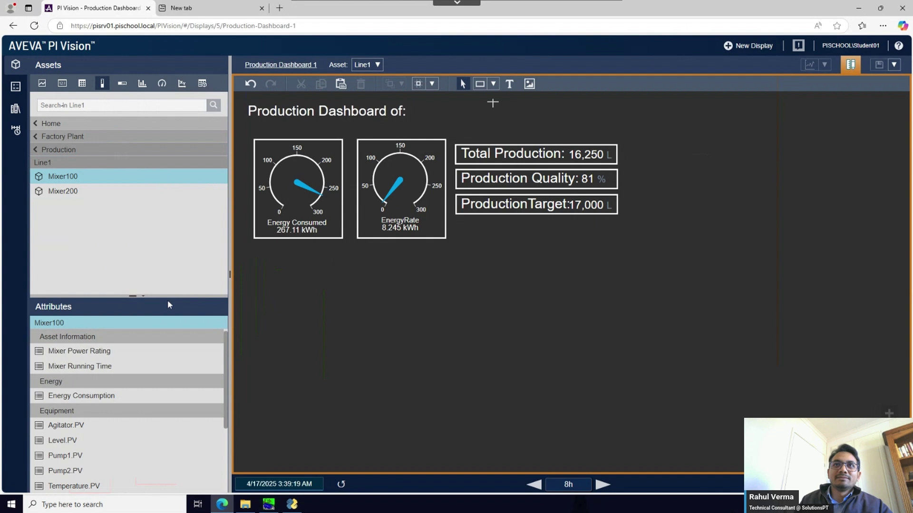
left_click_drag(69, 440, 289, 281)
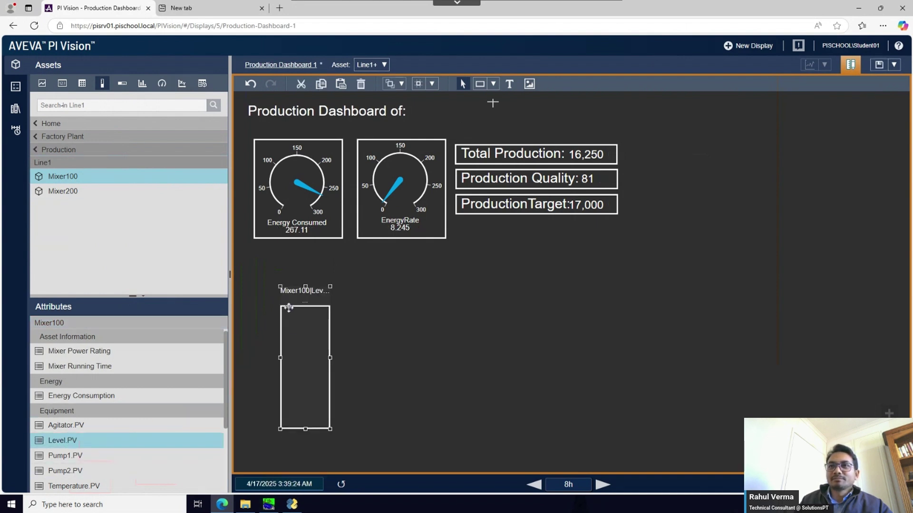
Step: Hide the scale on the Level.PV gauge and set its label to Mixer100
right_click(298, 337)
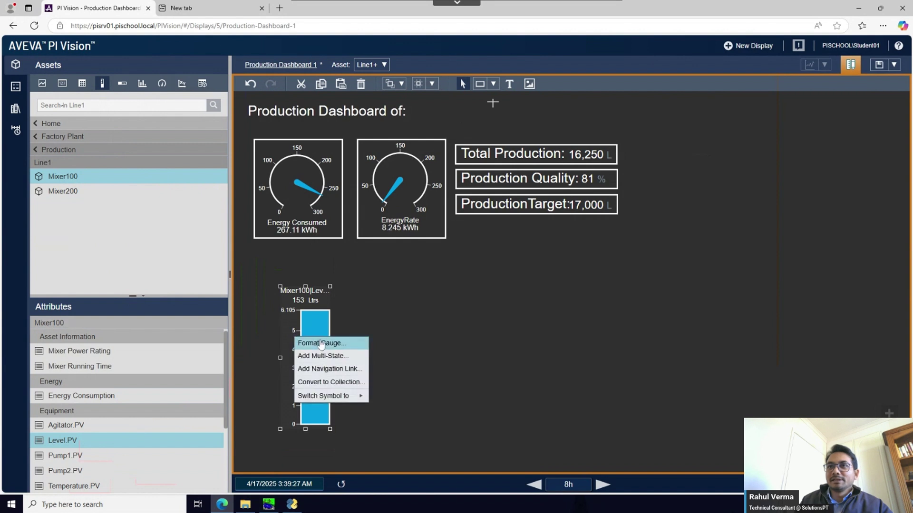
left_click(321, 343)
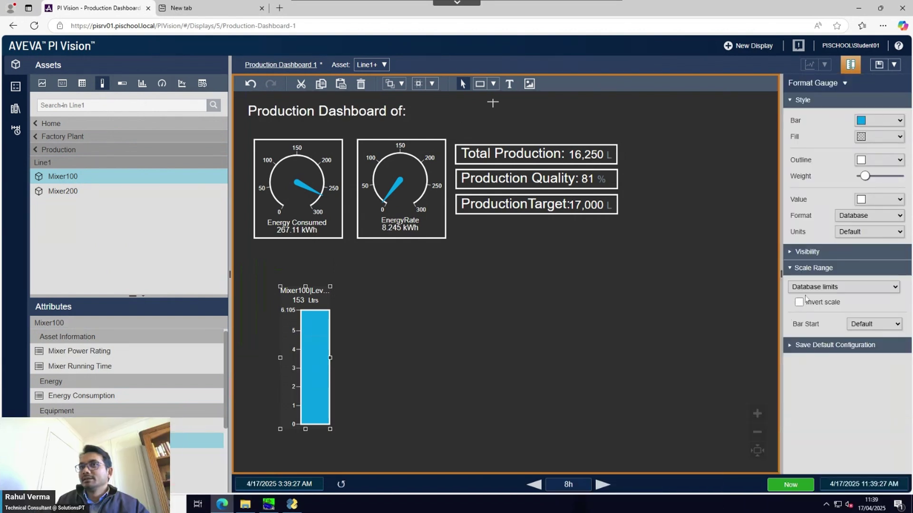
left_click(790, 253)
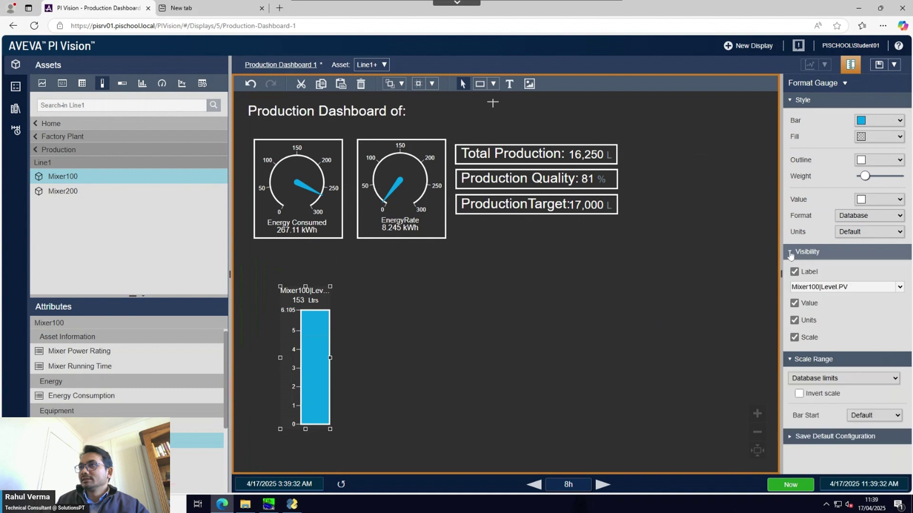
left_click(794, 338)
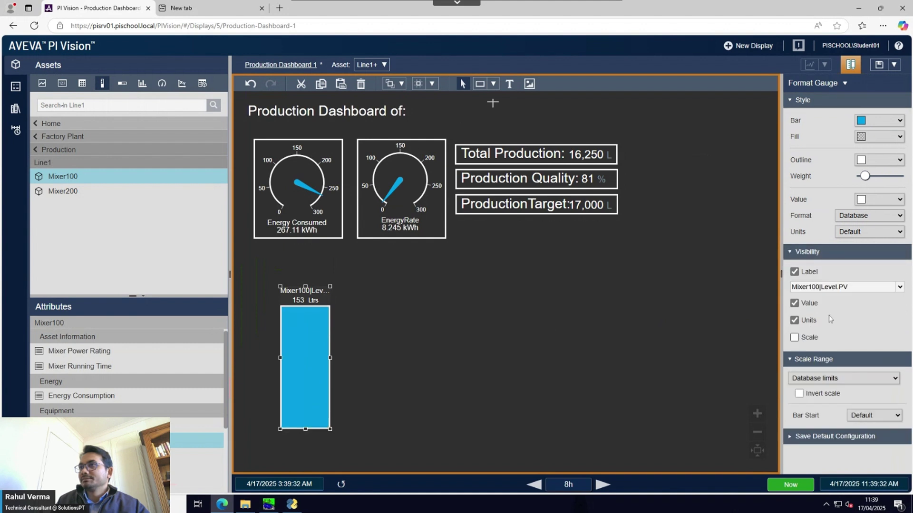
left_click(900, 287)
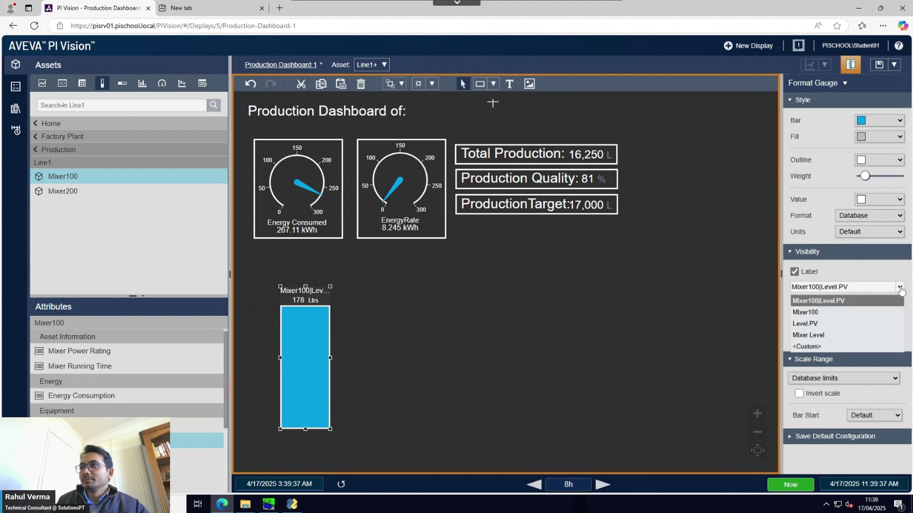
left_click(825, 312)
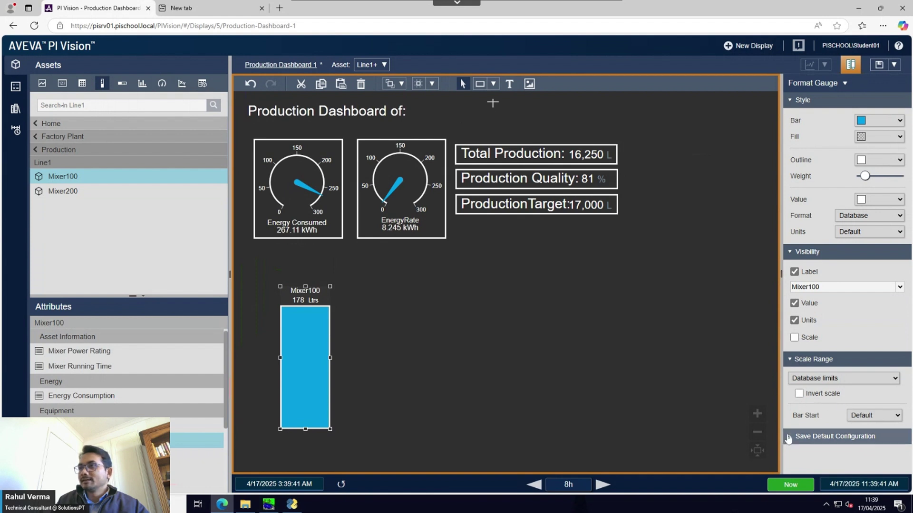
Step: Switch the Mixer100 level gauge to custom scale limits with a top limit of 300
left_click(821, 379)
left_click(820, 405)
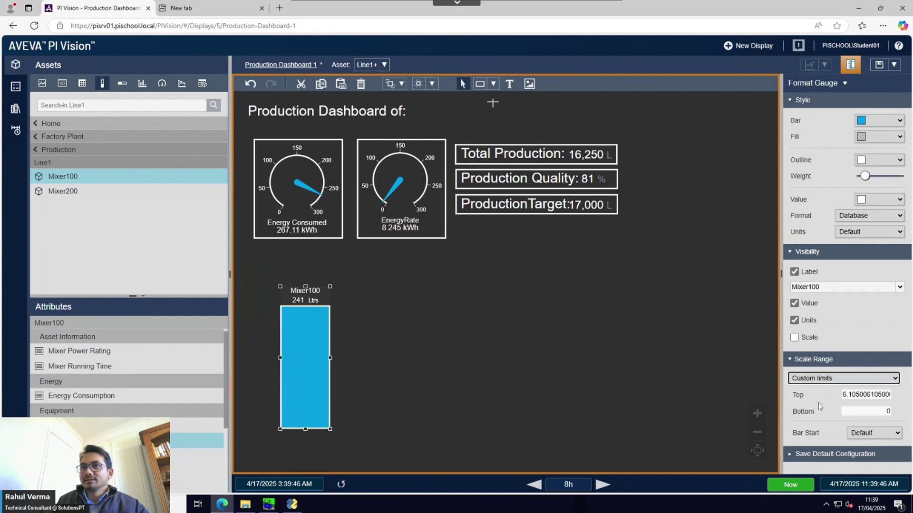
left_click(843, 396)
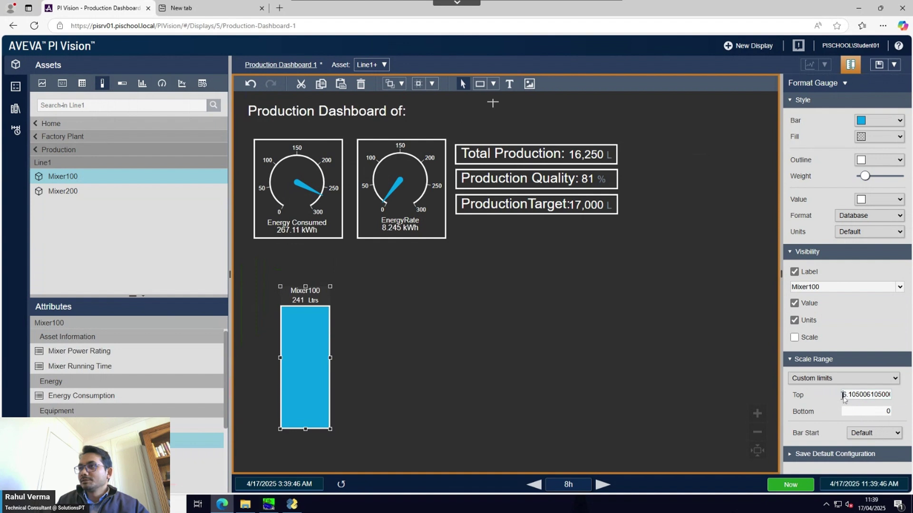
left_click_drag(844, 398, 908, 399)
type("300")
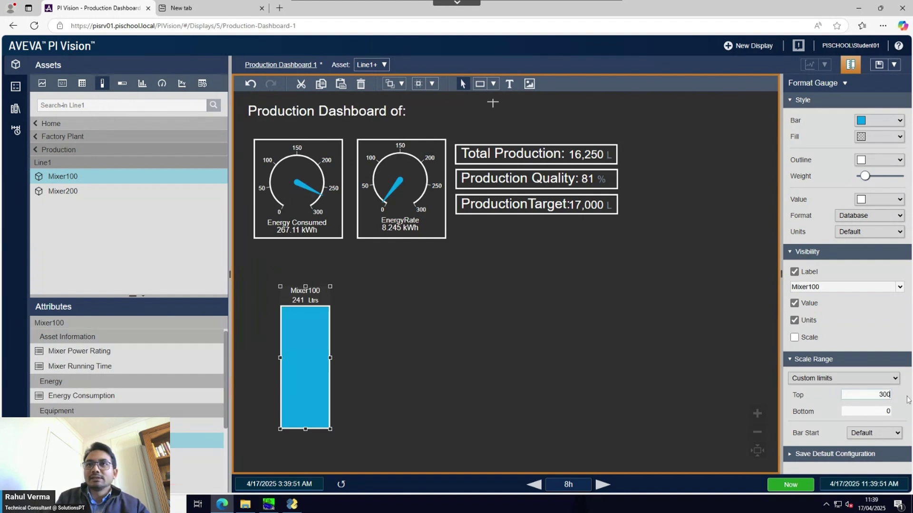
left_click(675, 408)
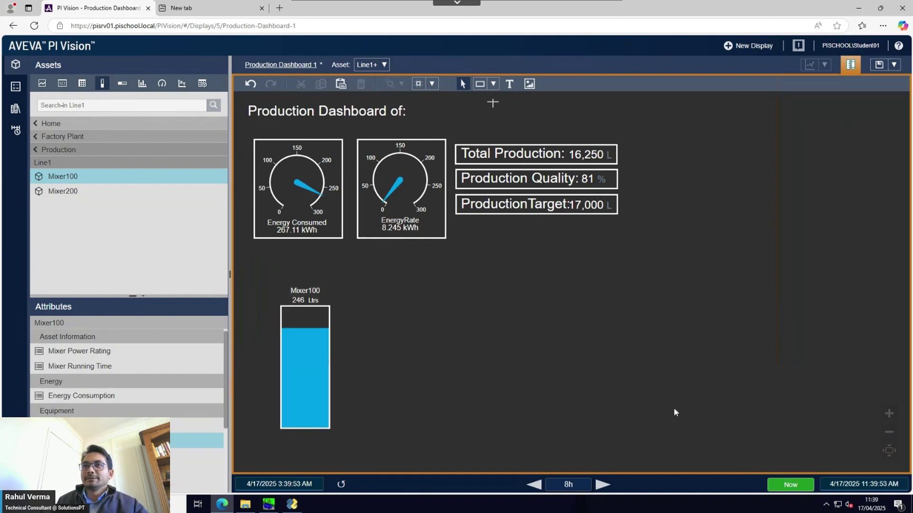
Step: Narrow the Mixer100 level gauge by moving its right edge inward
left_click(310, 357)
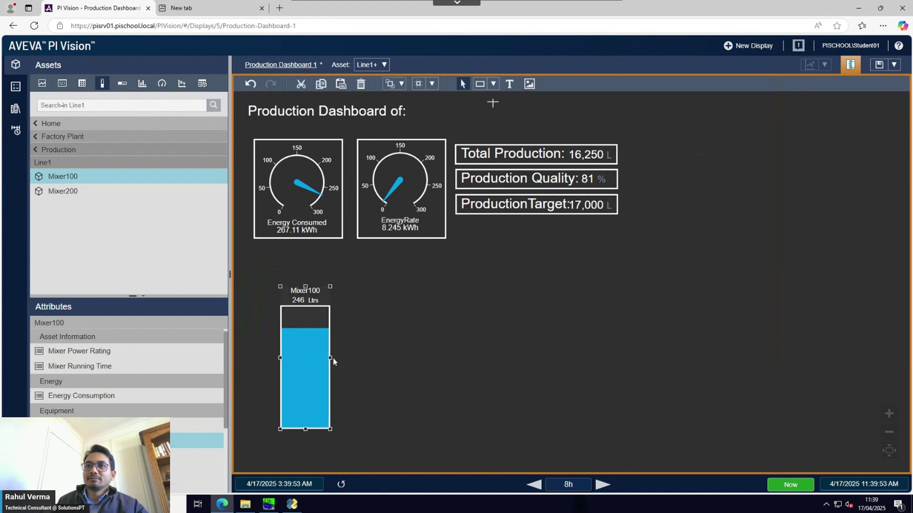
left_click_drag(332, 358, 315, 361)
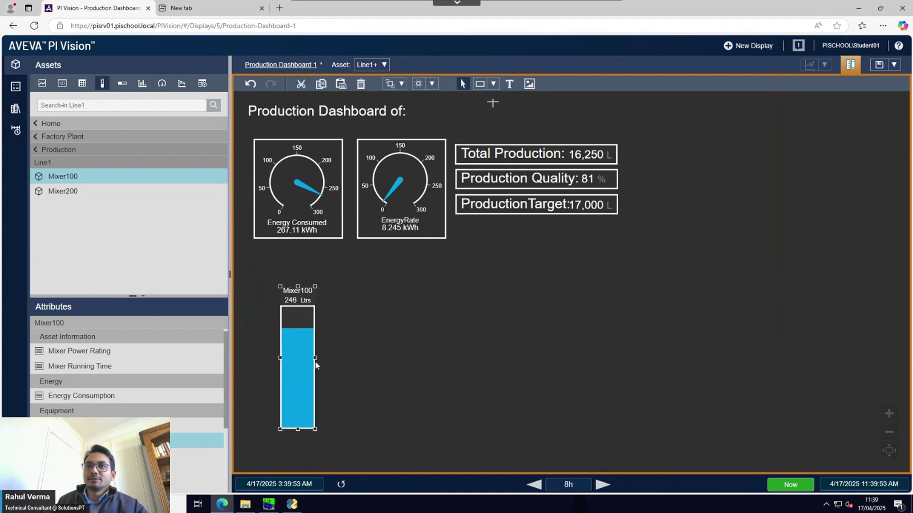
left_click(388, 369)
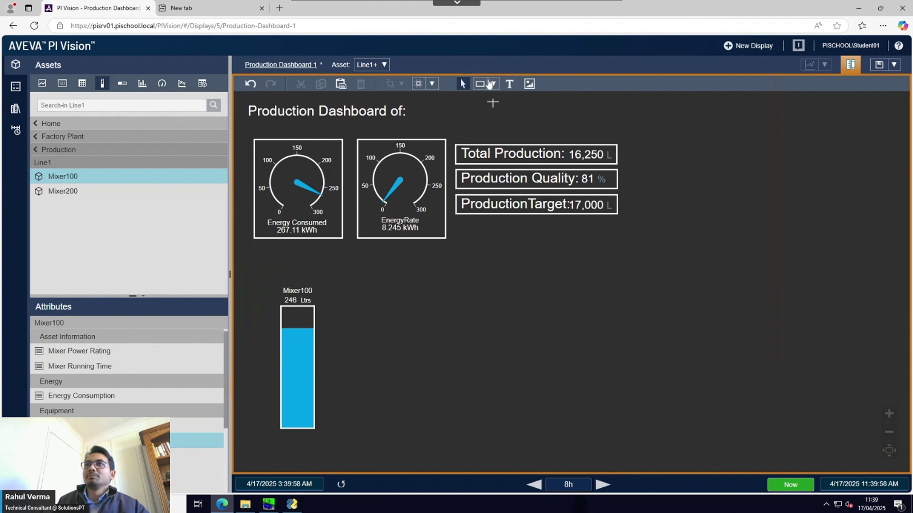
Step: Draw a rectangle around the Mixer100 gauge and give it a transparent fill
mouse_move(271, 277)
left_mouse_down()
mouse_move(314, 331)
mouse_move(348, 446)
left_mouse_up()
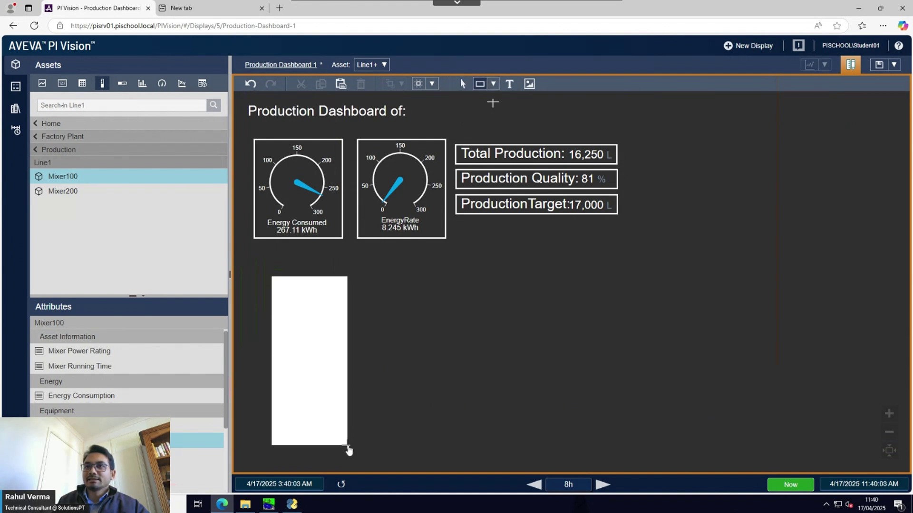
right_click(338, 343)
left_click(355, 349)
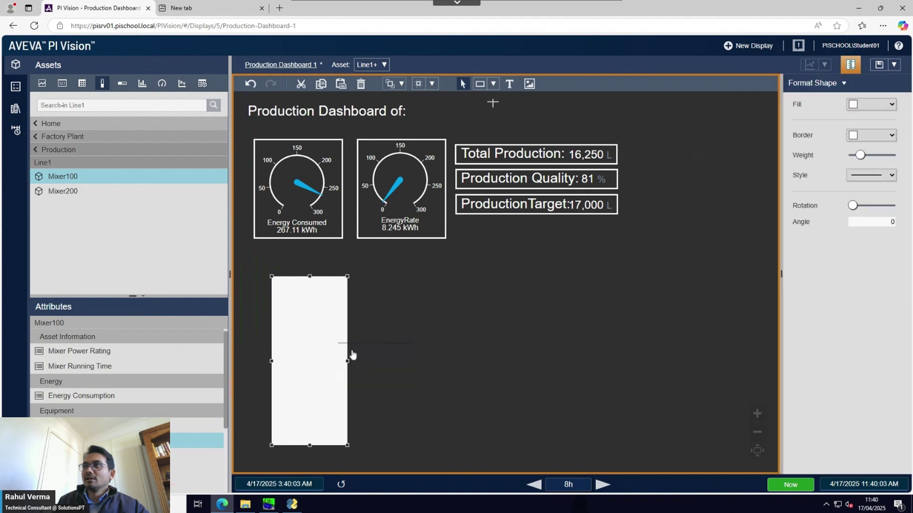
left_click(866, 105)
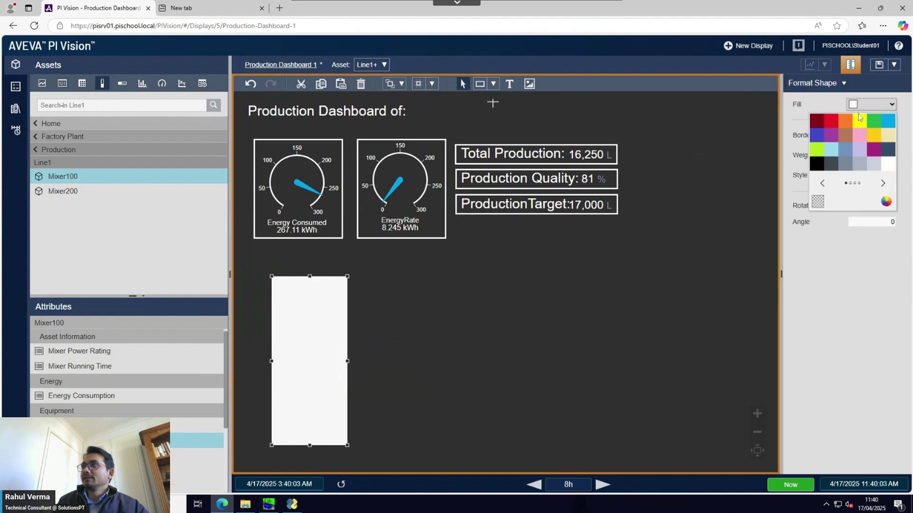
left_click(817, 203)
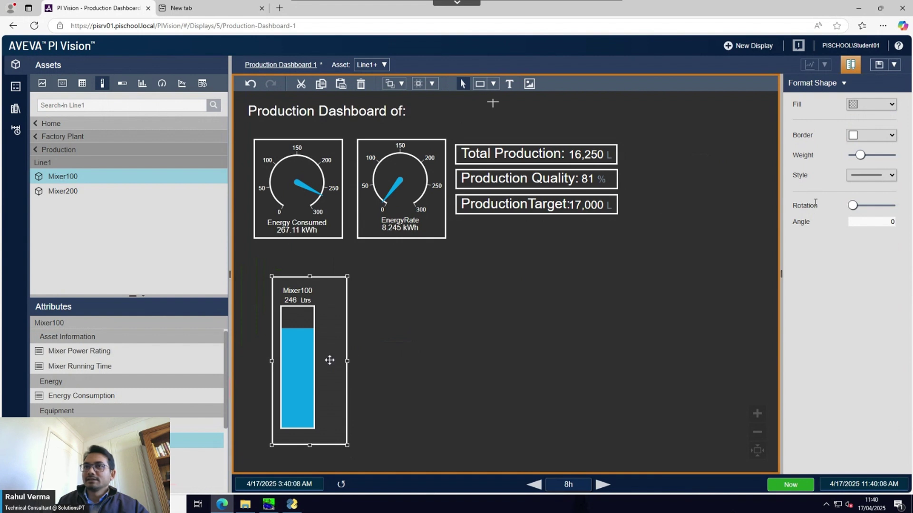
Step: Widen the frame to the right of the Mixer100 gauge and adjust its position and upper edge to fit the gauge closely
left_click_drag(346, 362, 373, 362)
left_click_drag(299, 370, 301, 354)
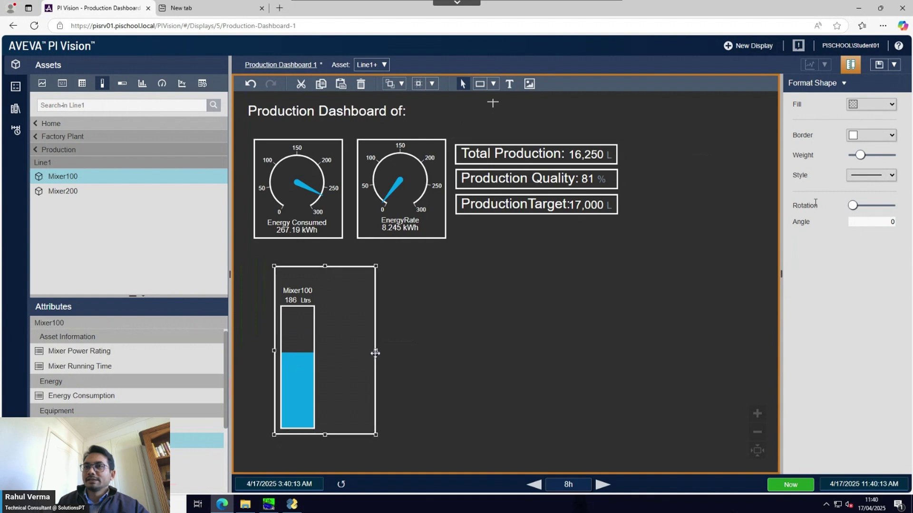
left_click_drag(376, 352, 369, 352)
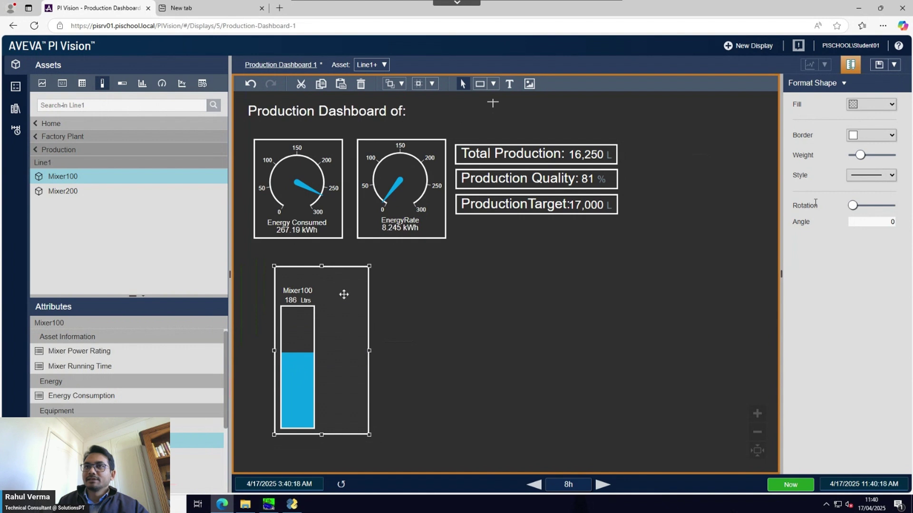
left_click_drag(319, 270, 315, 281)
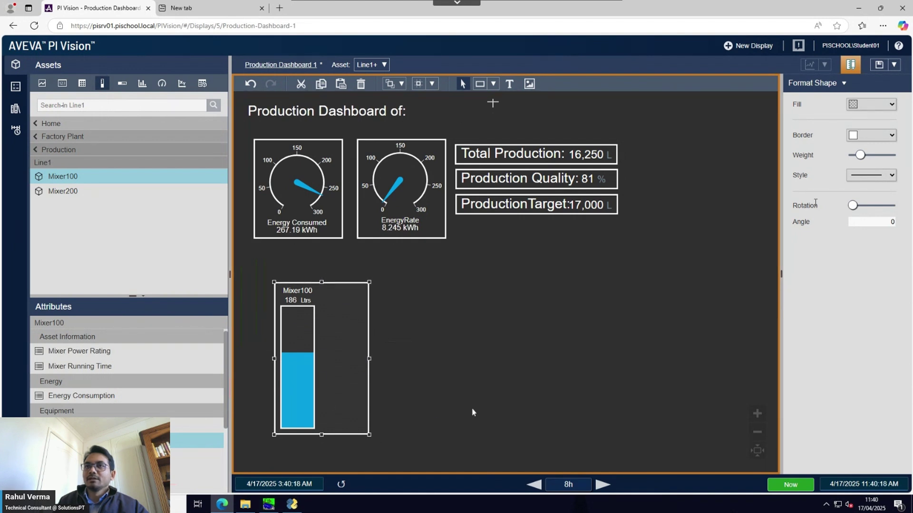
left_click(485, 361)
Step: Add a text heading reading Mixer Levels just above the mixer frame
left_click(510, 84)
left_click(289, 274)
left_click(303, 275)
left_click_drag(304, 277, 302, 272)
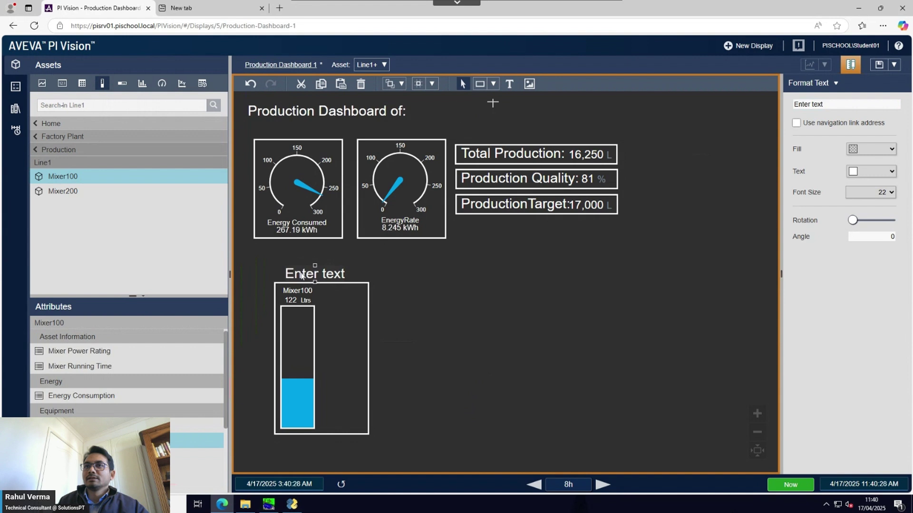
left_click_drag(827, 108, 783, 108)
type("Mi")
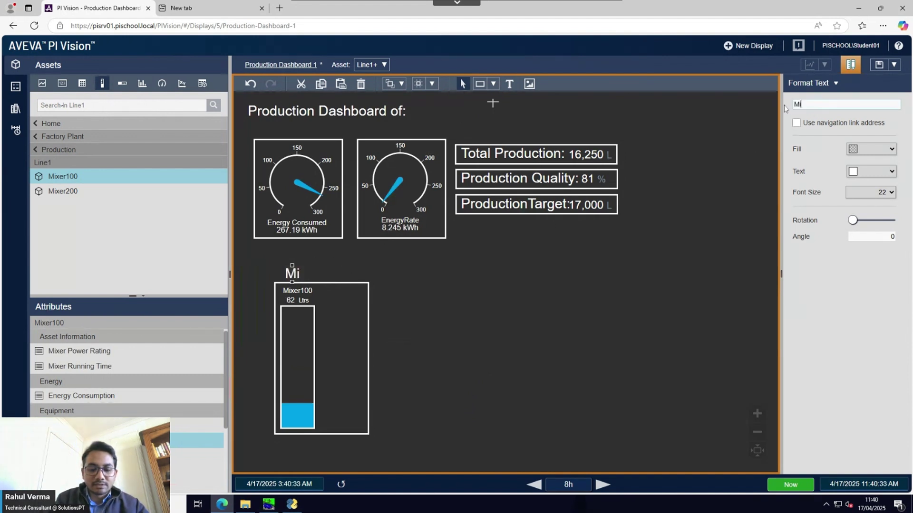
type("xer Levels")
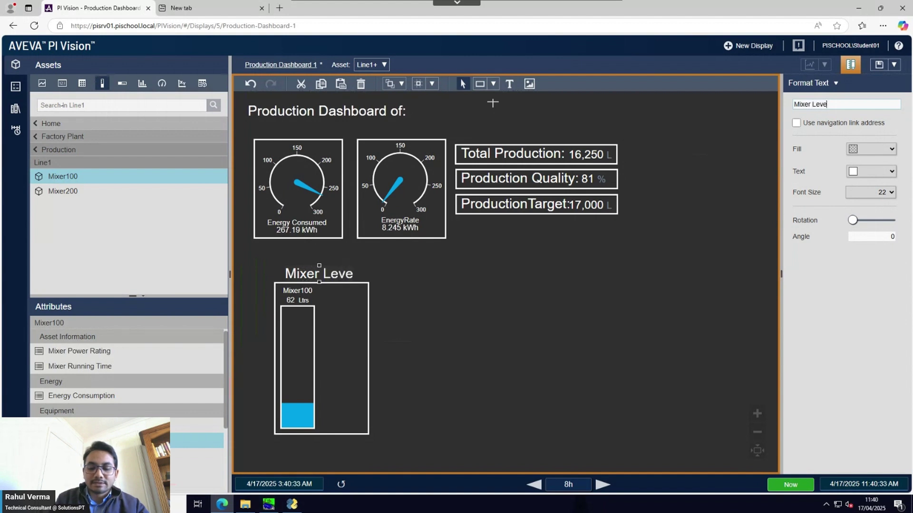
left_click(446, 284)
Step: Fit the Mixer Levels heading across the width of the mixer frame and save the display
left_click_drag(322, 274, 353, 274)
left_click(454, 308)
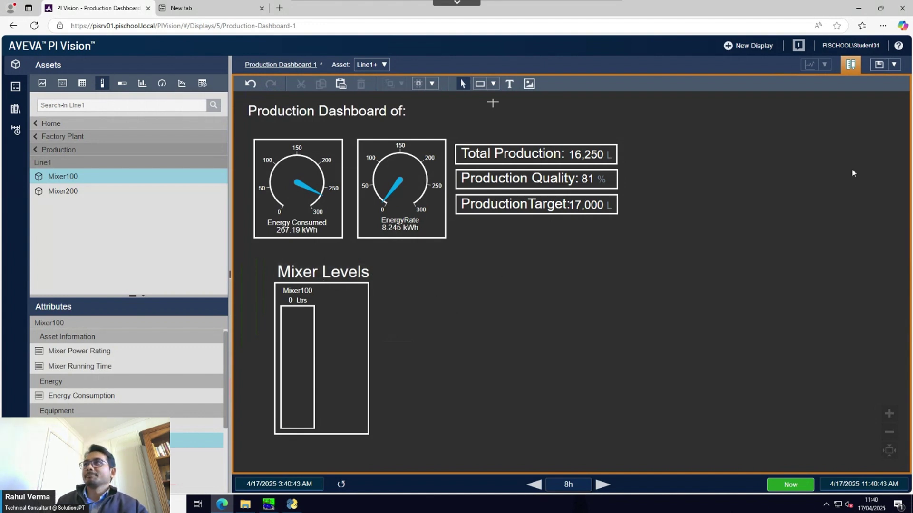
left_click(880, 67)
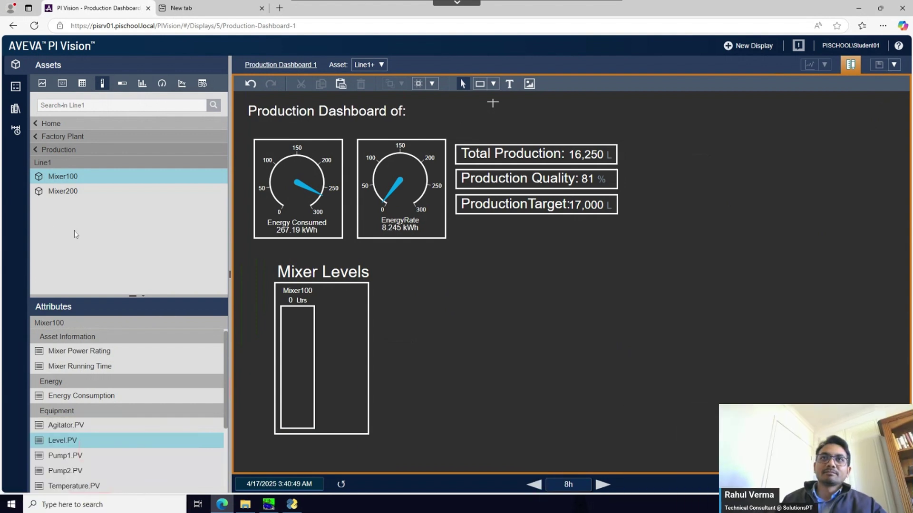
Step: Set the symbol type to trend and place Mixer100's Temperature.PV to the right of the production rows
left_click(42, 84)
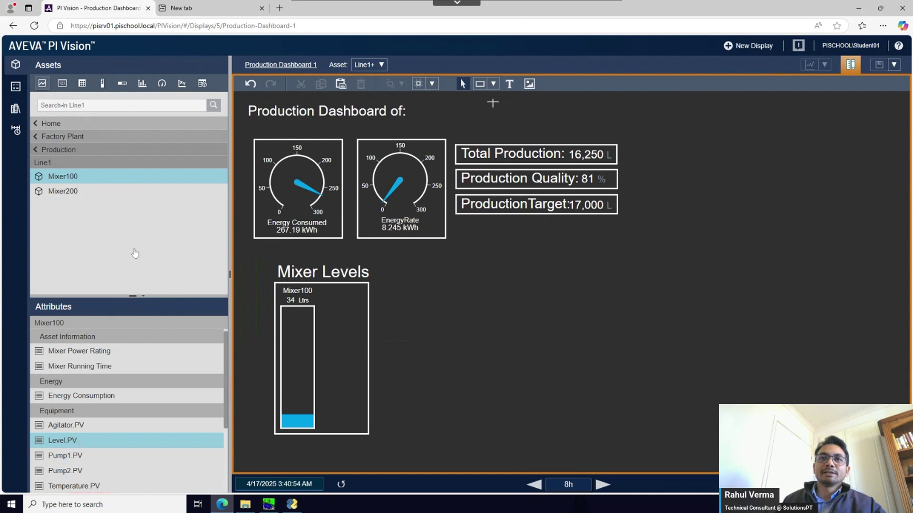
scroll(114, 435, "down", 2)
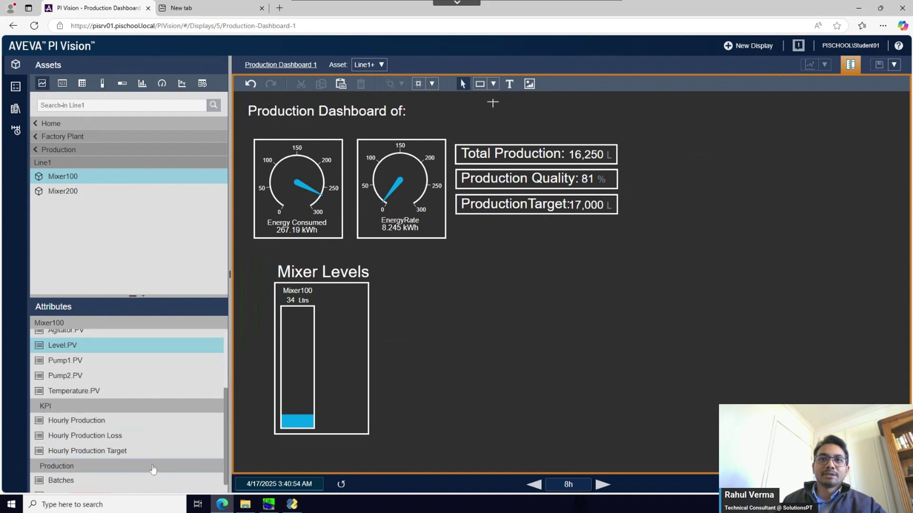
scroll(147, 469, "up", 2)
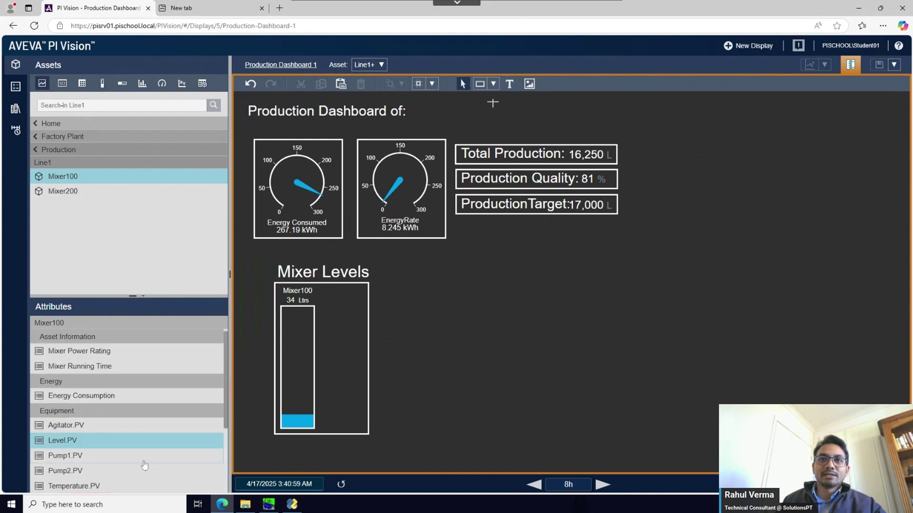
scroll(143, 464, "down", 2)
left_click_drag(91, 393, 694, 98)
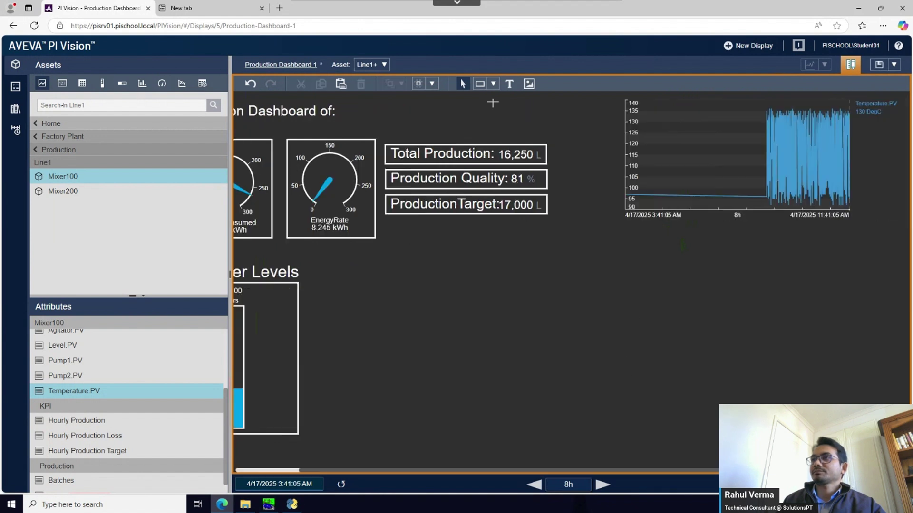
Step: Turn on the title of the Temperature.PV trend and set it to Mixer Temperature
right_click(715, 150)
left_click(709, 157)
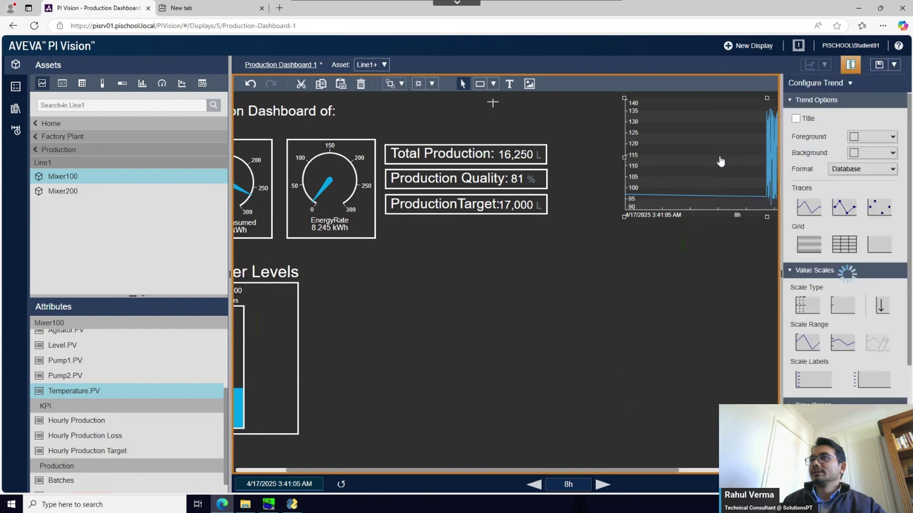
left_click(795, 119)
left_click(801, 135)
type("Mixer Temperature")
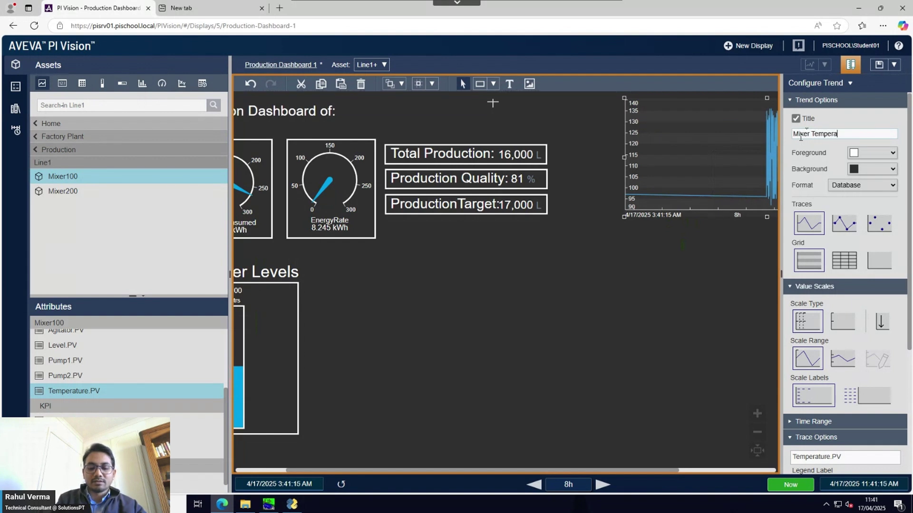
Step: Try the line-with-markers and markers-only trace styles on the trend and return to the plain line
left_click(844, 224)
left_click(871, 231)
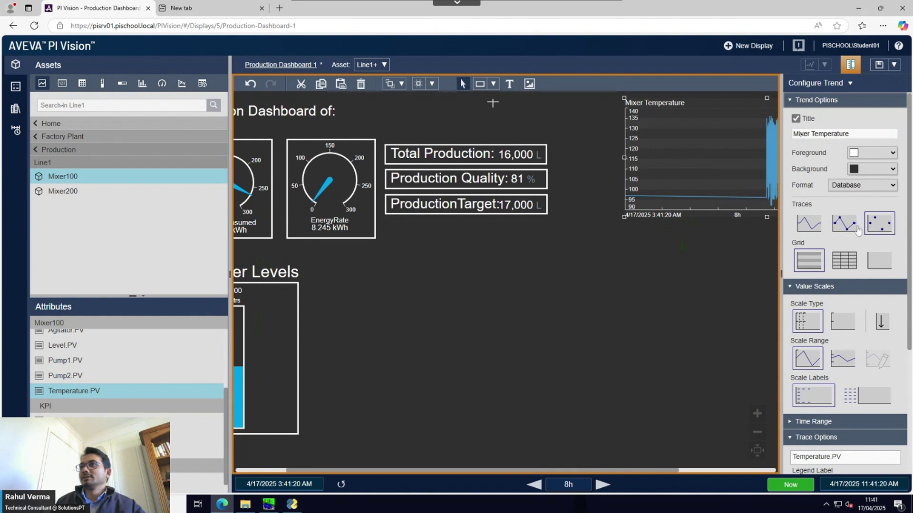
left_click(839, 228)
left_click(810, 226)
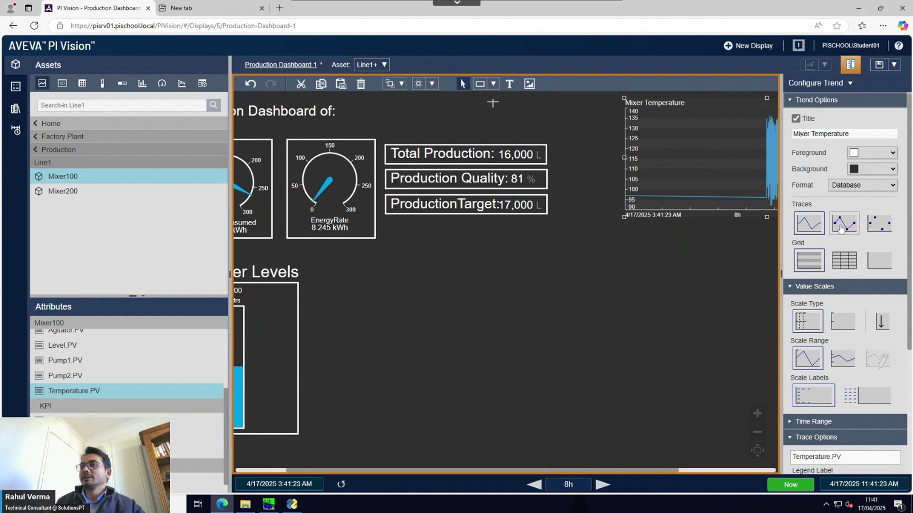
Step: Keep the trend's start and end times on Display time range and set the display's duration to 1h
scroll(826, 427, "down", 1)
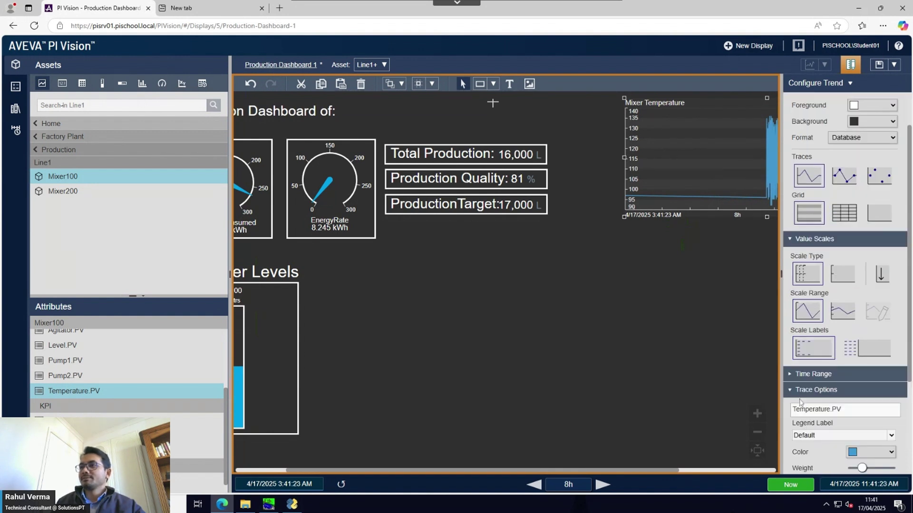
left_click(793, 374)
left_click(845, 407)
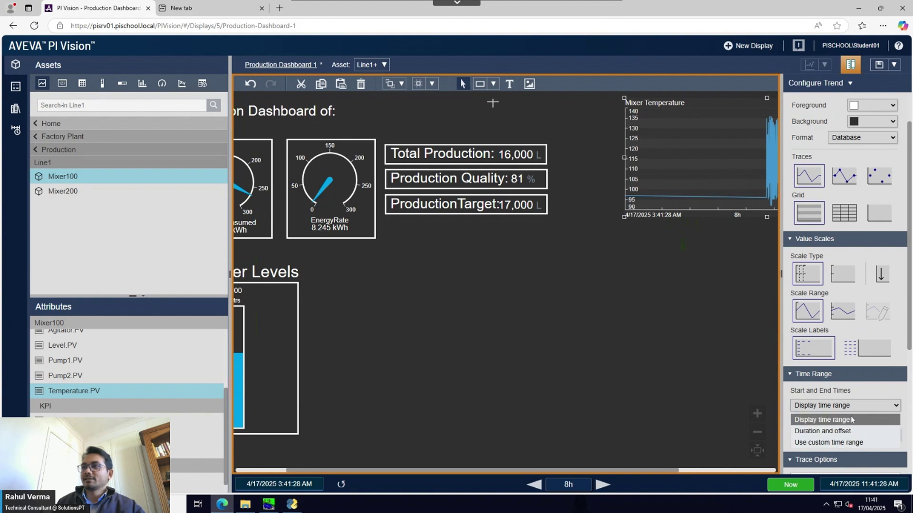
left_click(851, 411)
left_click(675, 341)
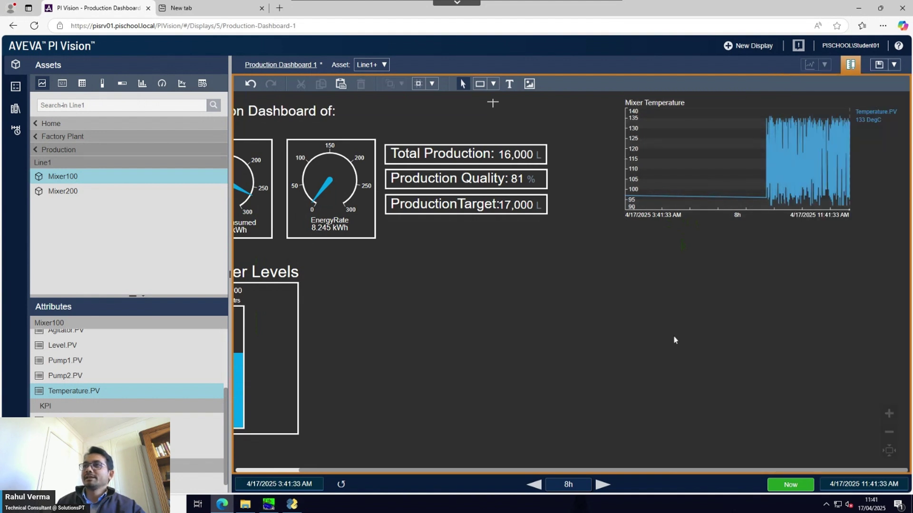
mouse_move(576, 490)
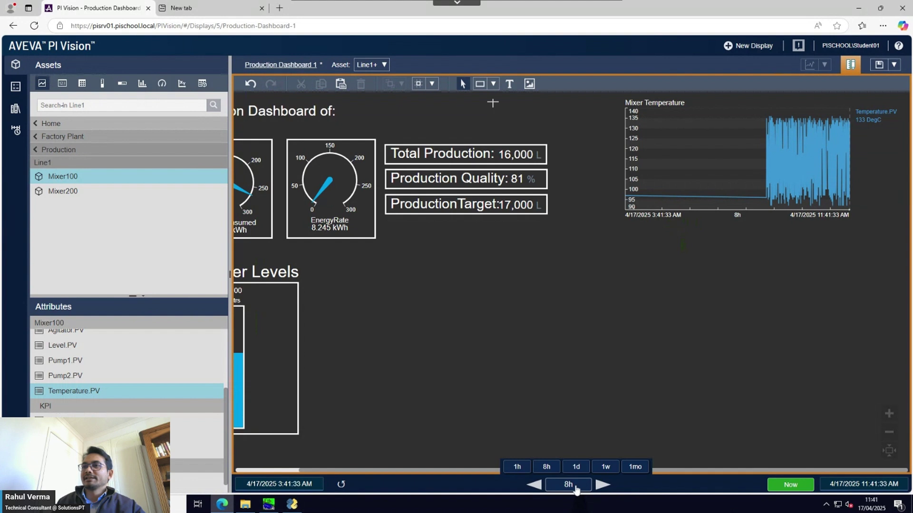
left_click(518, 468)
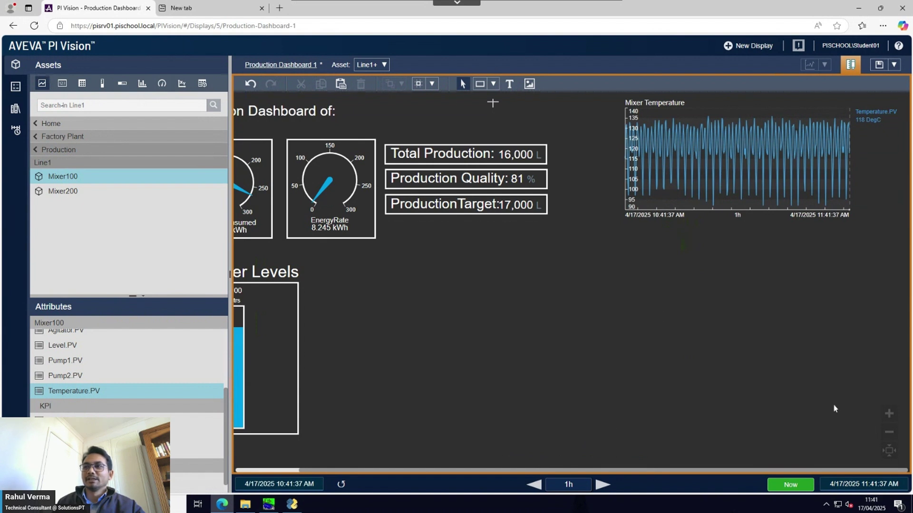
Step: Open the Mixer Temperature trend's configuration and examine its value scale and trace options
right_click(775, 159)
left_click(787, 169)
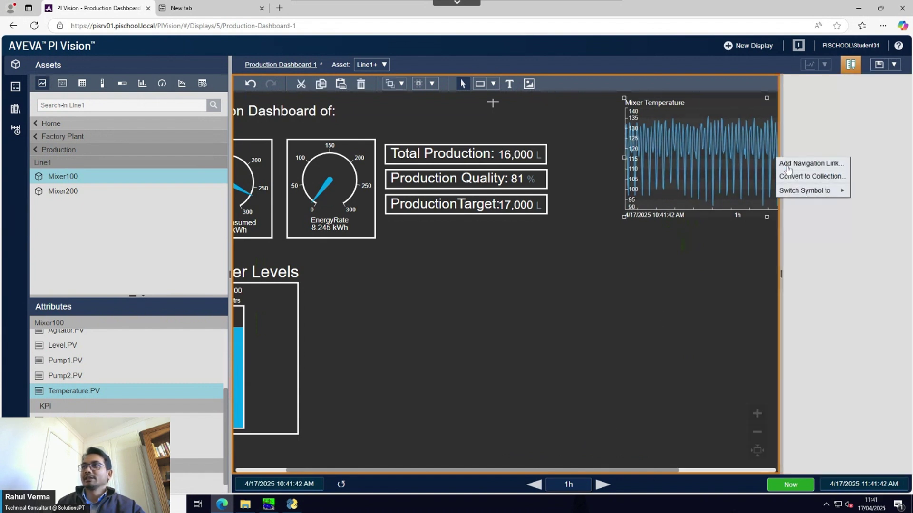
scroll(815, 356, "down", 1)
scroll(814, 356, "down", 2)
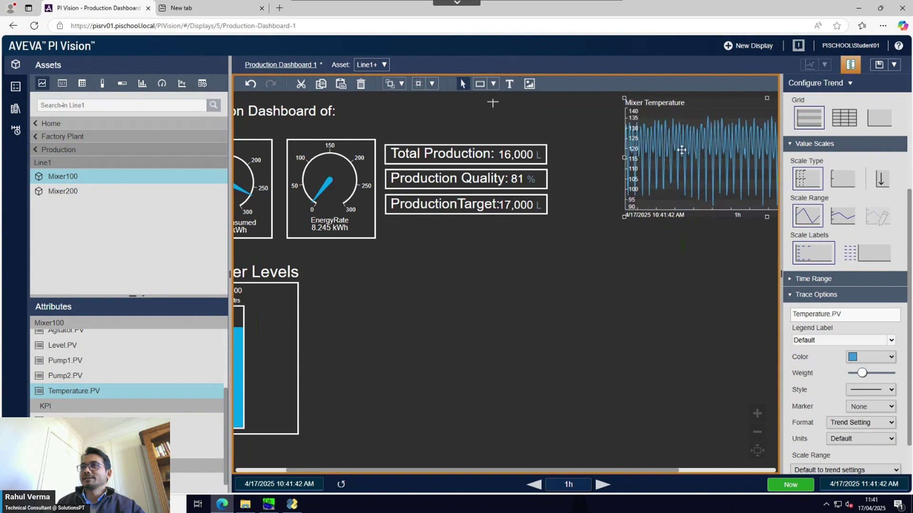
scroll(807, 394, "down", 1)
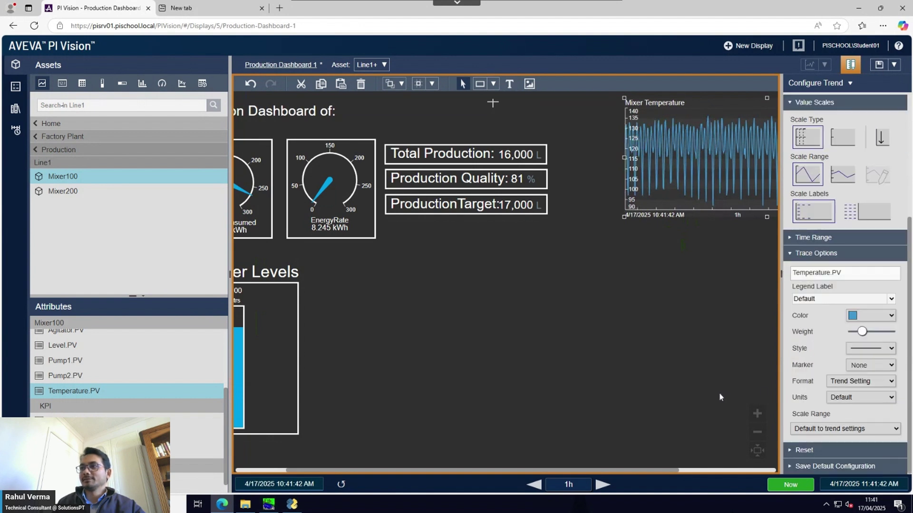
Step: Close the trend configuration and shift the Mixer Temperature trend slightly down on the display
left_click(664, 337)
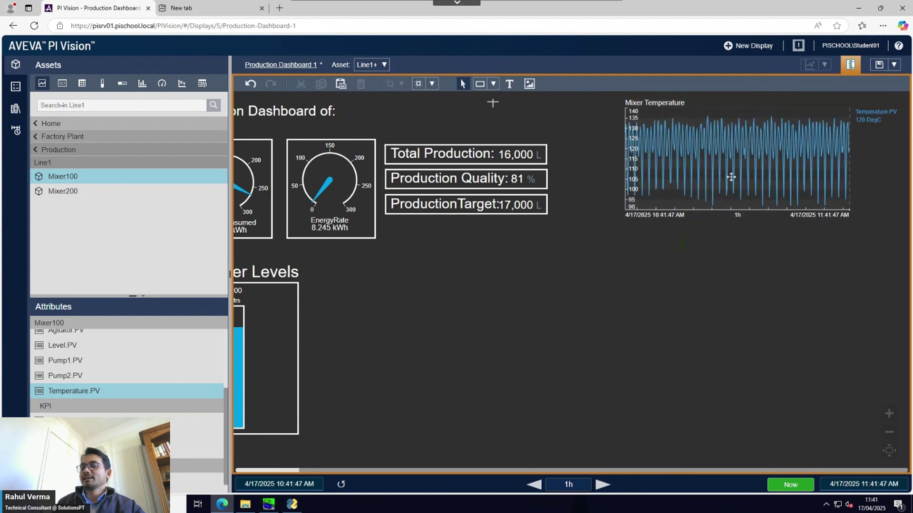
left_click_drag(709, 171, 706, 177)
left_click(703, 281)
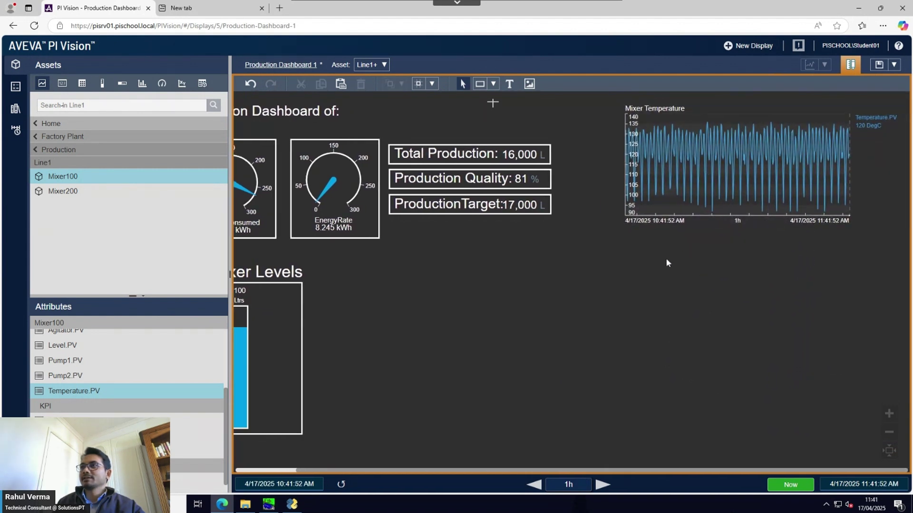
left_click_drag(685, 474, 456, 475)
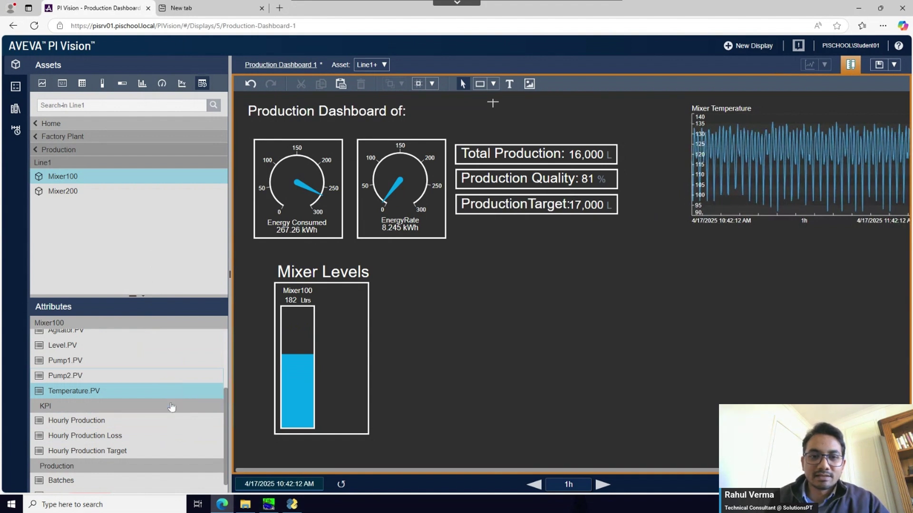
Step: Add an asset comparison table of Mixer100's Mixer Running Time beneath the production values and widen its frame for more columns
scroll(171, 409, "up", 2)
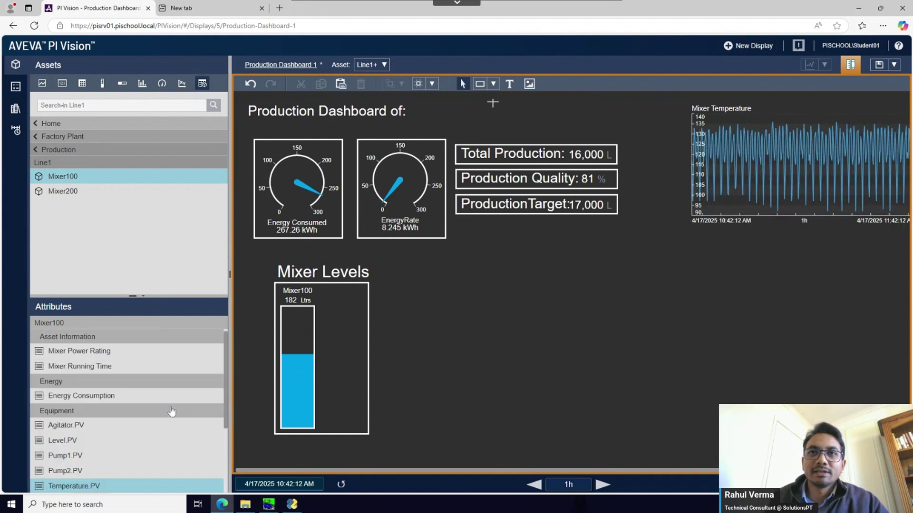
left_click(126, 367)
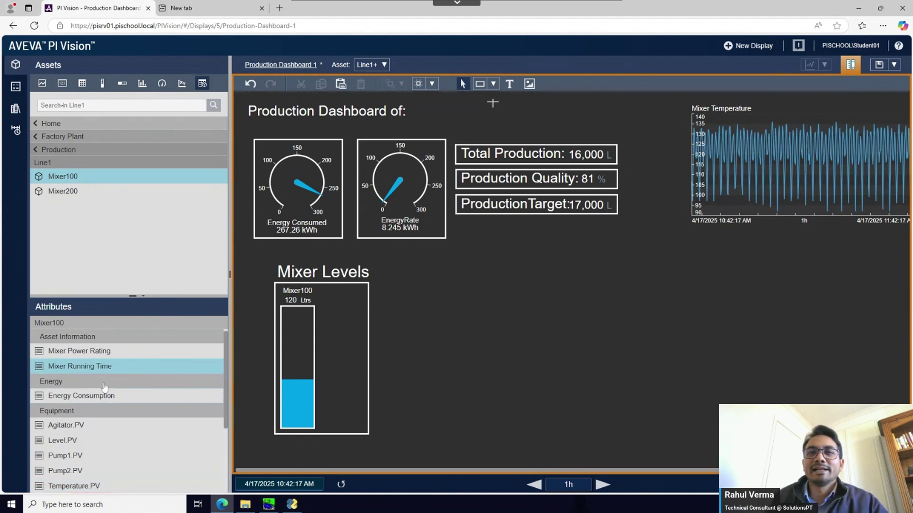
left_click_drag(106, 373, 423, 264)
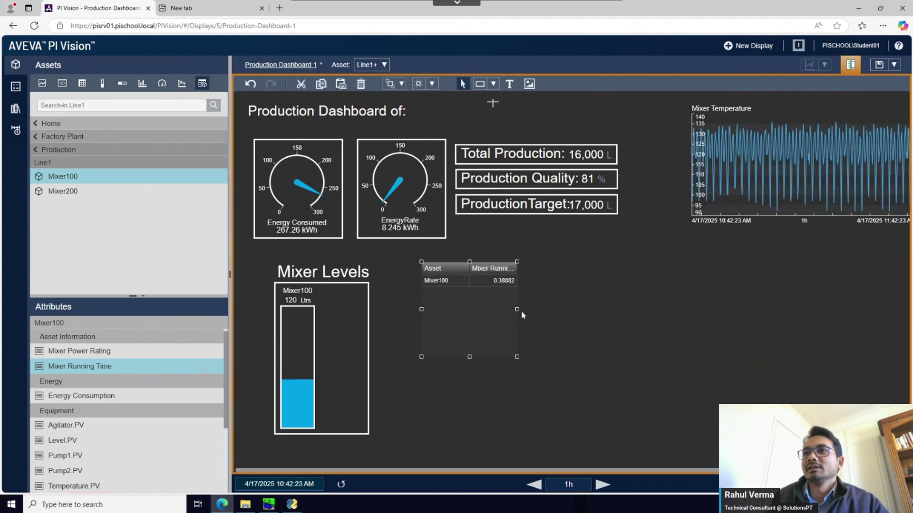
left_click_drag(518, 309, 761, 309)
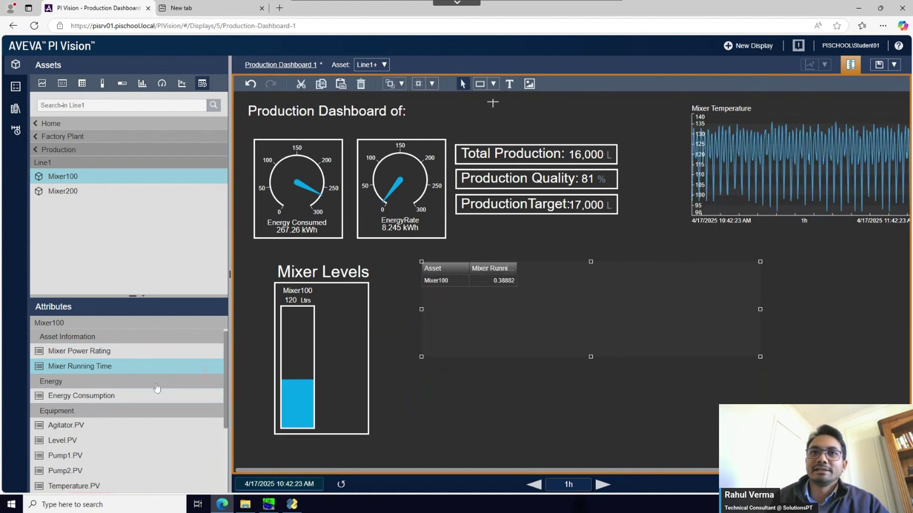
Step: Add Mixer100's Mixer Power Rating and Hourly Production as columns of the asset comparison table
left_click(97, 356)
left_click_drag(98, 358, 519, 272)
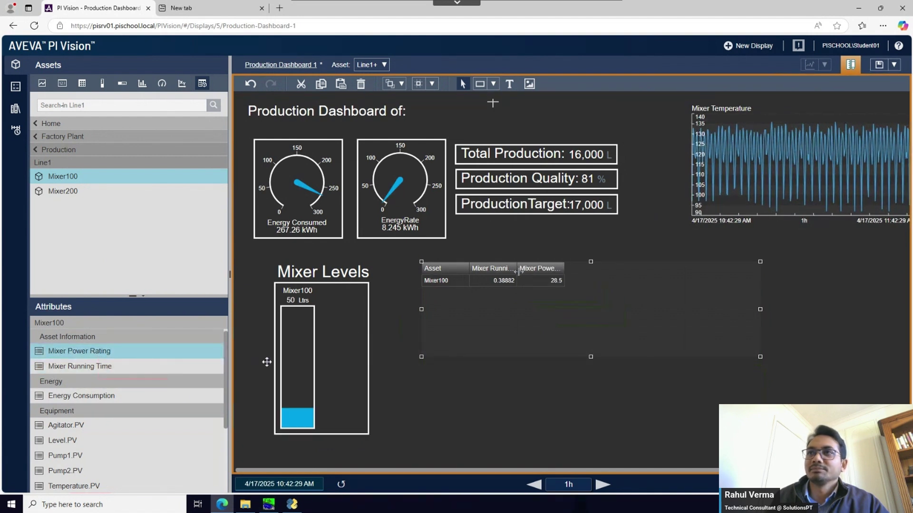
scroll(110, 452, "down", 2)
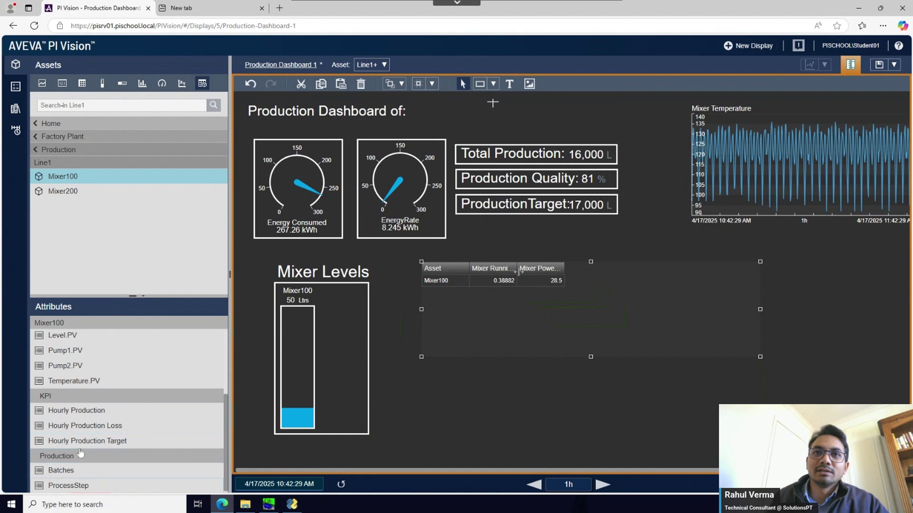
left_click_drag(81, 417, 570, 276)
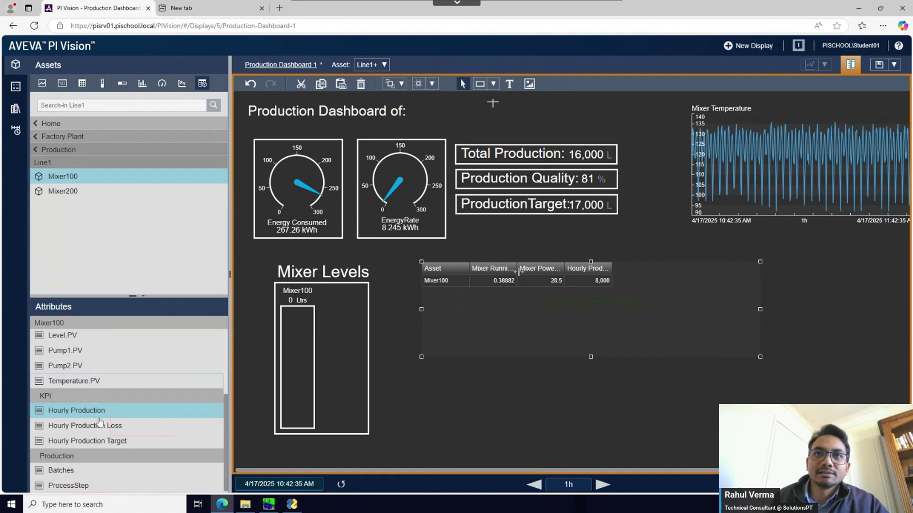
Step: Add Energy Consumption and ProcessStep columns to the asset comparison table and narrow its frame to fit the columns
scroll(97, 410, "up", 3)
scroll(102, 411, "down", 1)
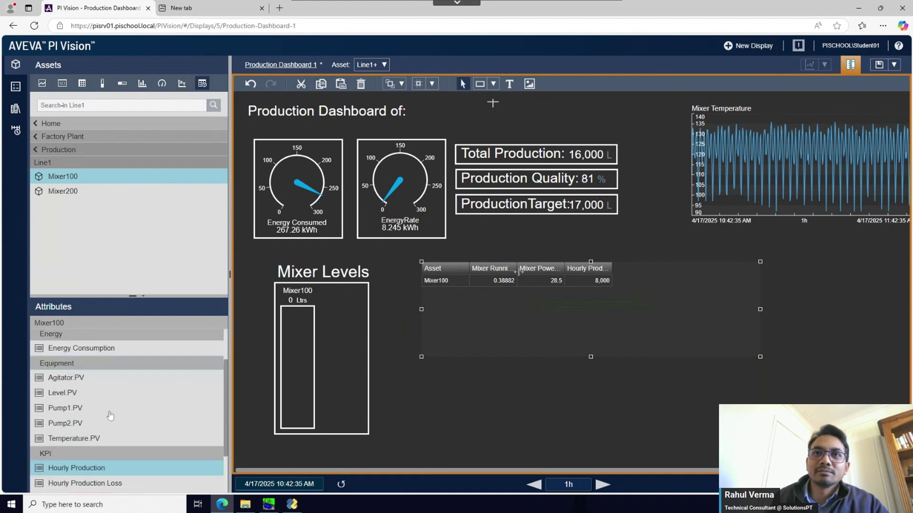
left_click_drag(97, 348, 618, 268)
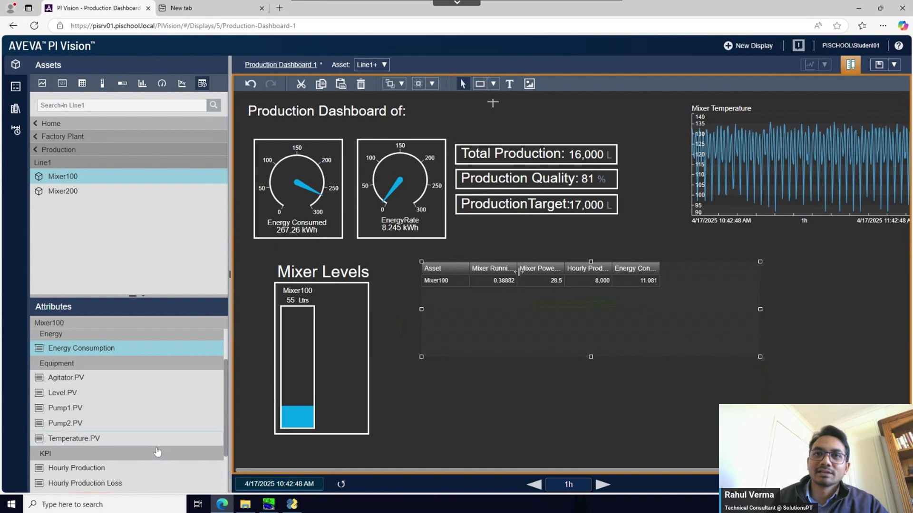
scroll(157, 452, "down", 2)
left_click_drag(95, 486, 667, 270)
left_click_drag(761, 310, 710, 306)
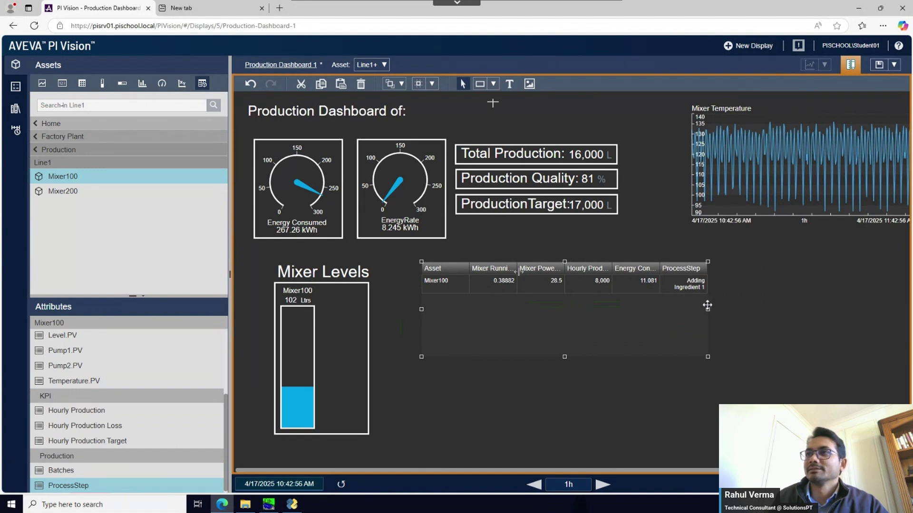
left_click(760, 346)
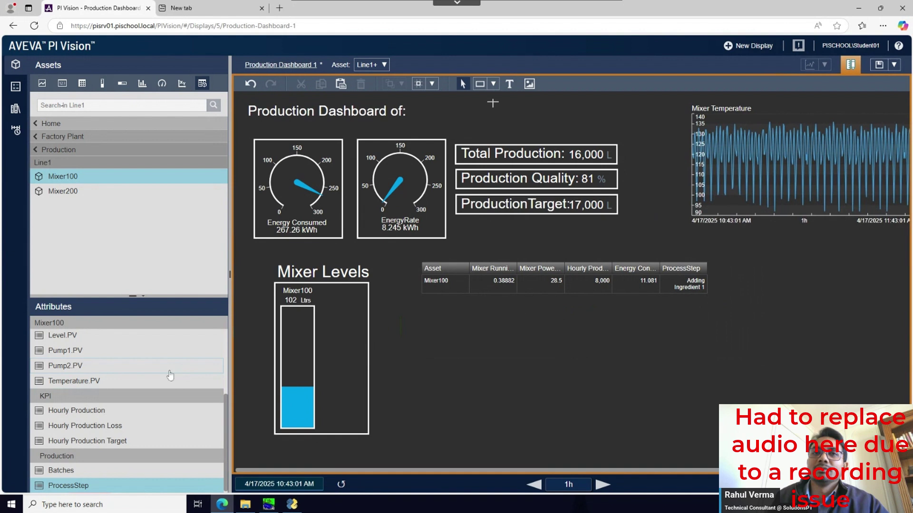
Step: Try adding Mixer200 as a second row of the asset comparison table, and undo the addition
scroll(157, 383, "up", 3)
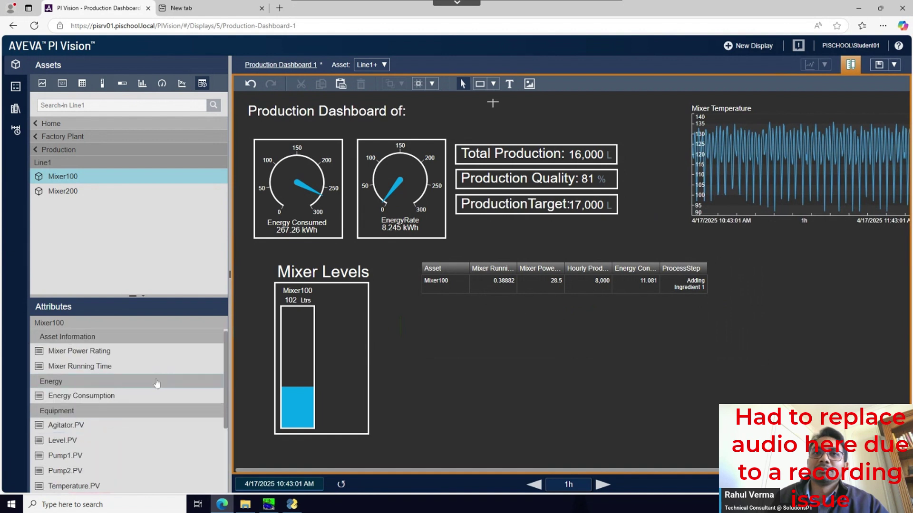
left_click(79, 201)
left_click_drag(76, 200, 441, 294)
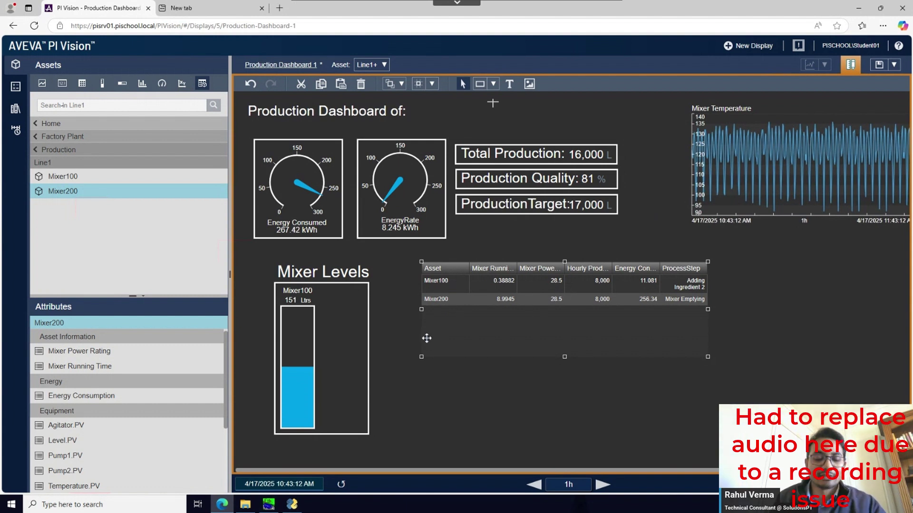
key("ctrl+z")
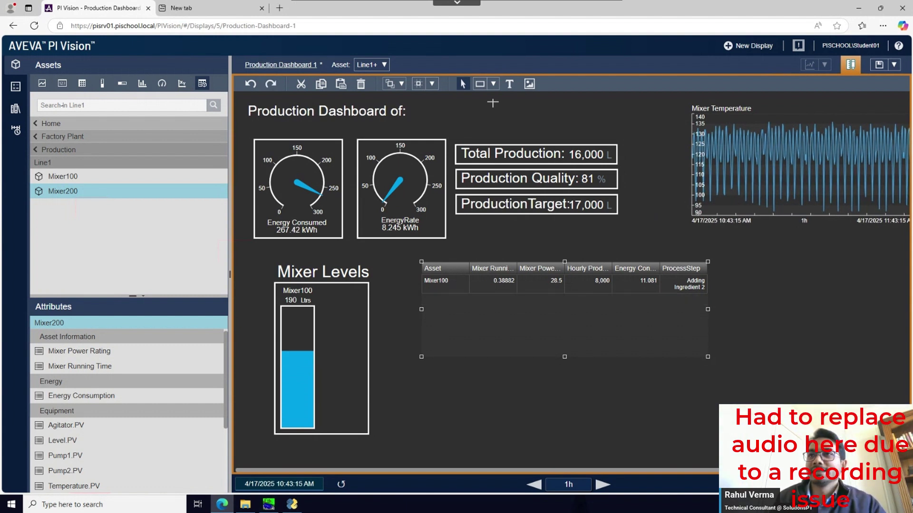
left_click(486, 389)
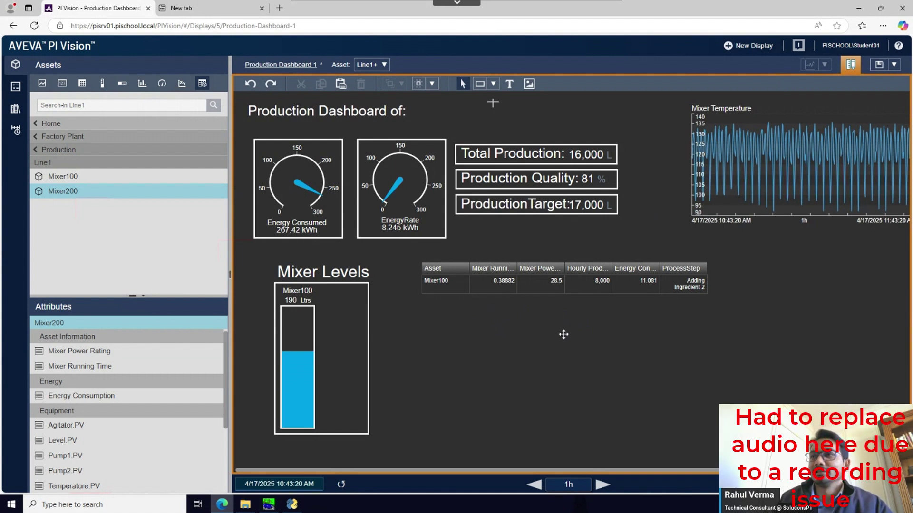
Step: Move the asset comparison table closer to the Mixer Levels frame
left_click_drag(538, 283, 505, 281)
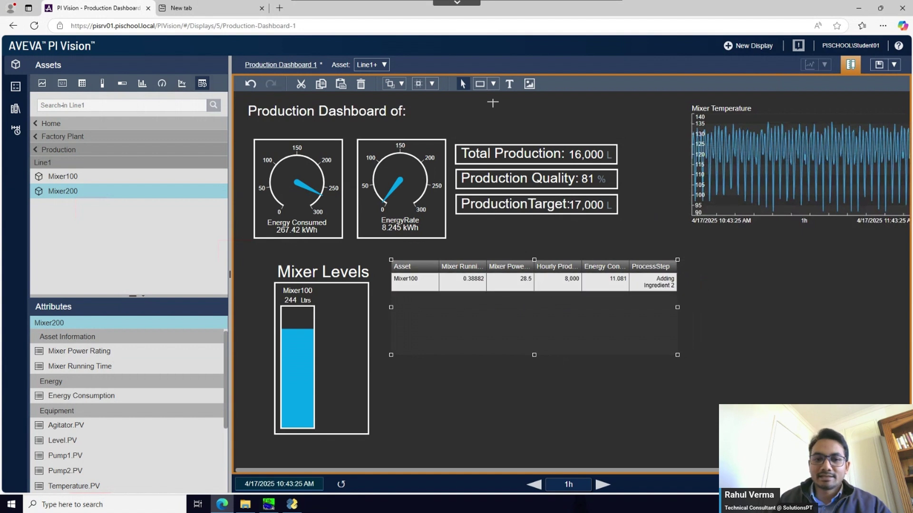
left_click(576, 397)
left_click(546, 337)
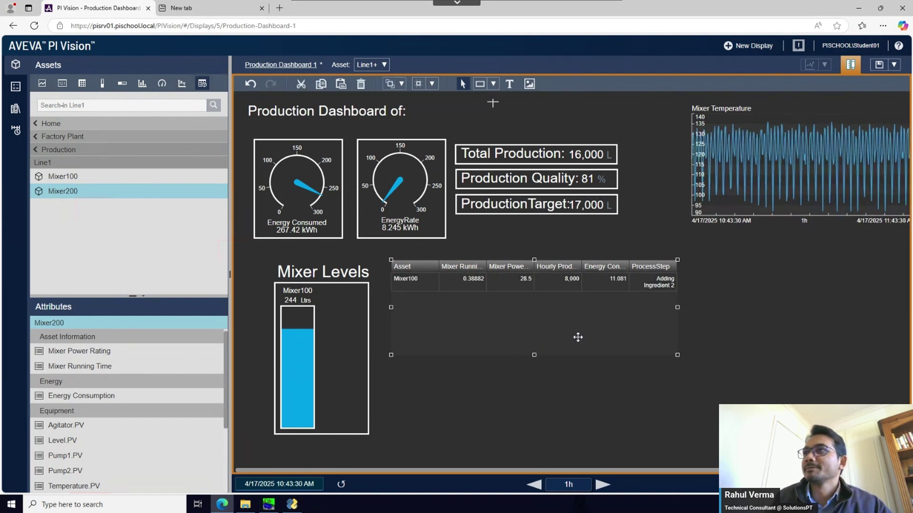
left_click(730, 348)
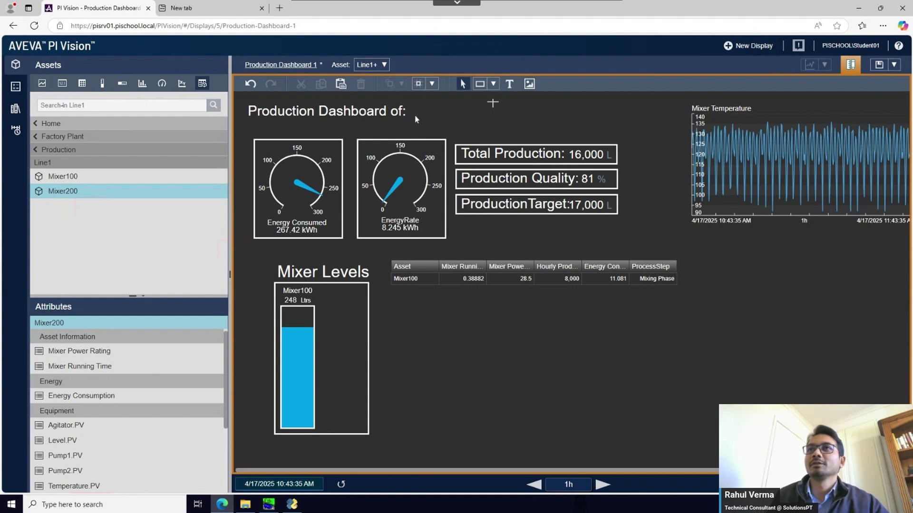
Step: Place a value symbol for Line1's Energy Consumed attribute beside the Production Dashboard of: title
left_click(66, 166)
left_click_drag(91, 351, 119, 426)
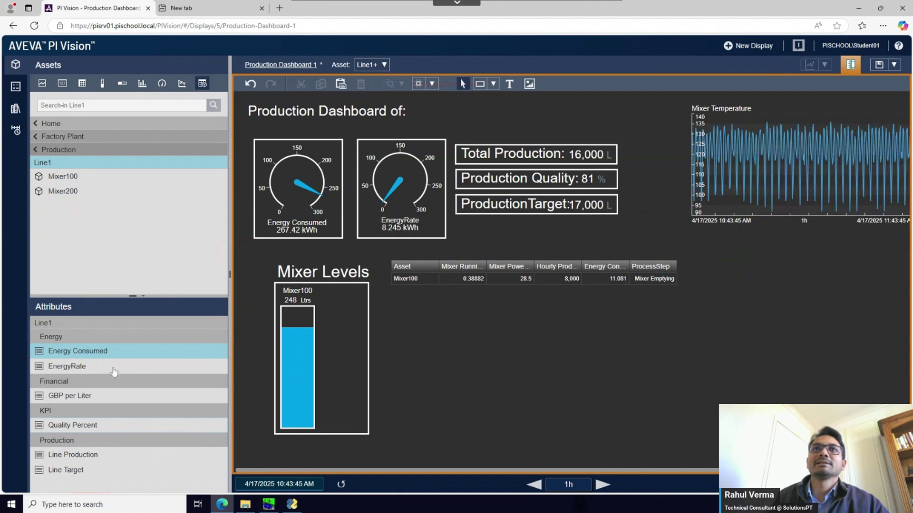
left_click(62, 85)
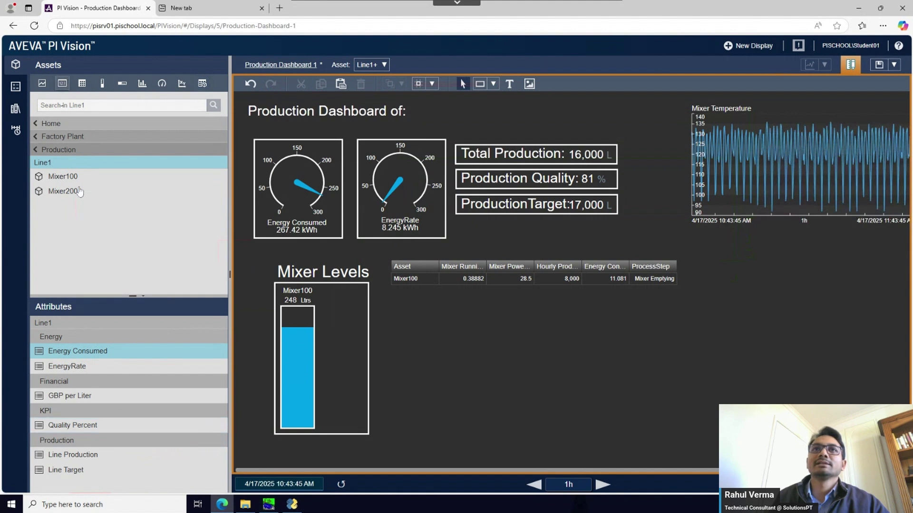
left_click_drag(79, 360, 418, 108)
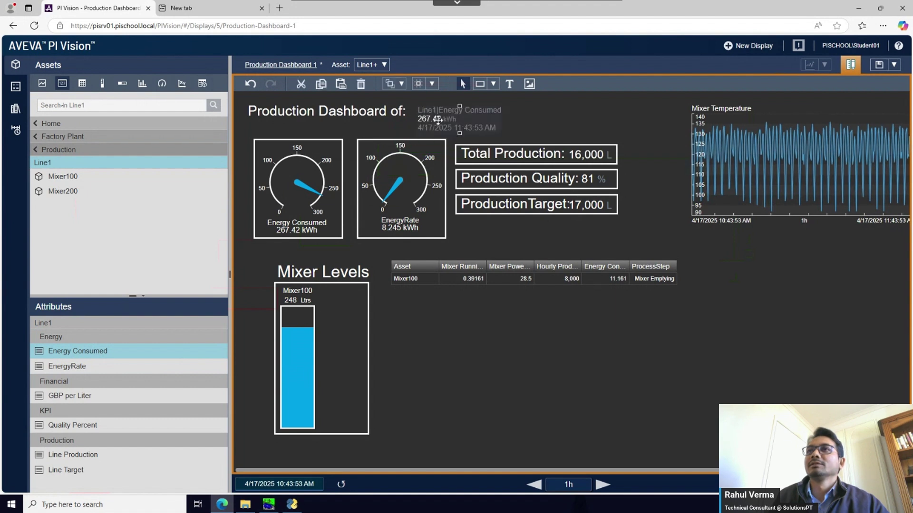
Step: Hide the new symbol's units, timestamp and value, and set its label to show only the asset name Line1
right_click(438, 119)
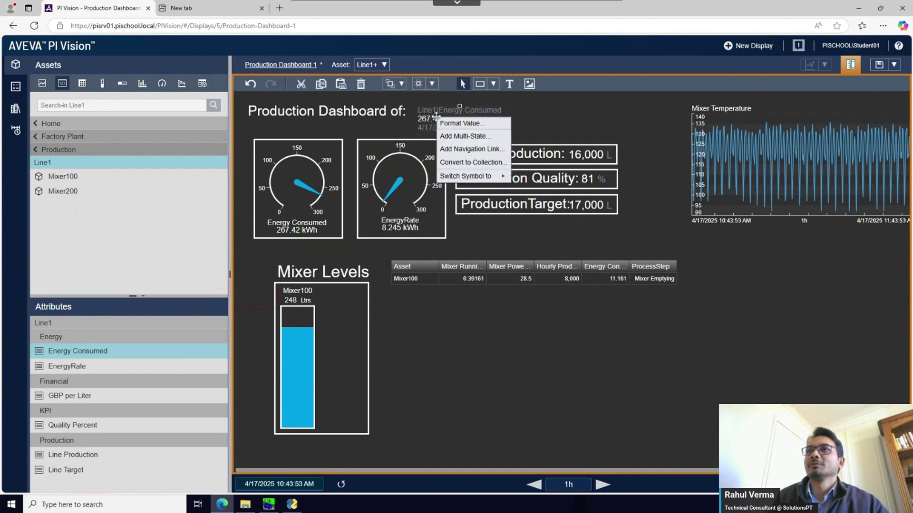
left_click(444, 126)
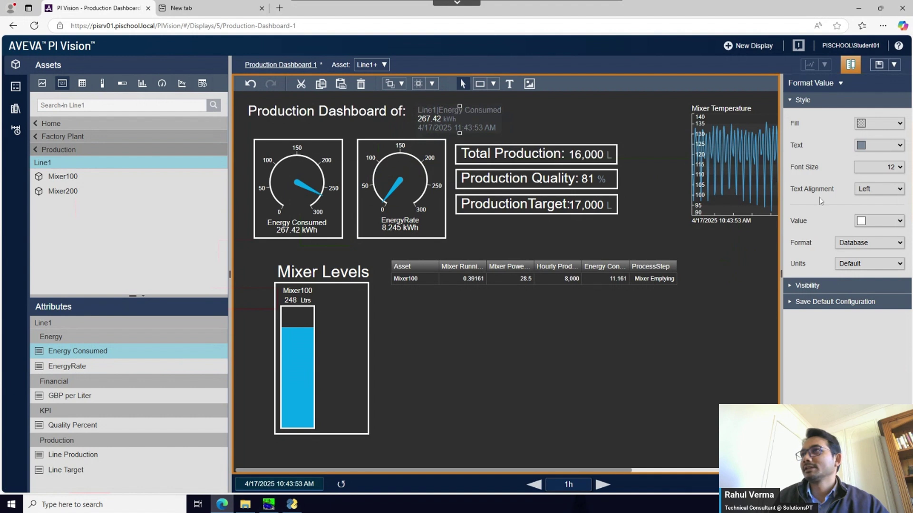
left_click(799, 284)
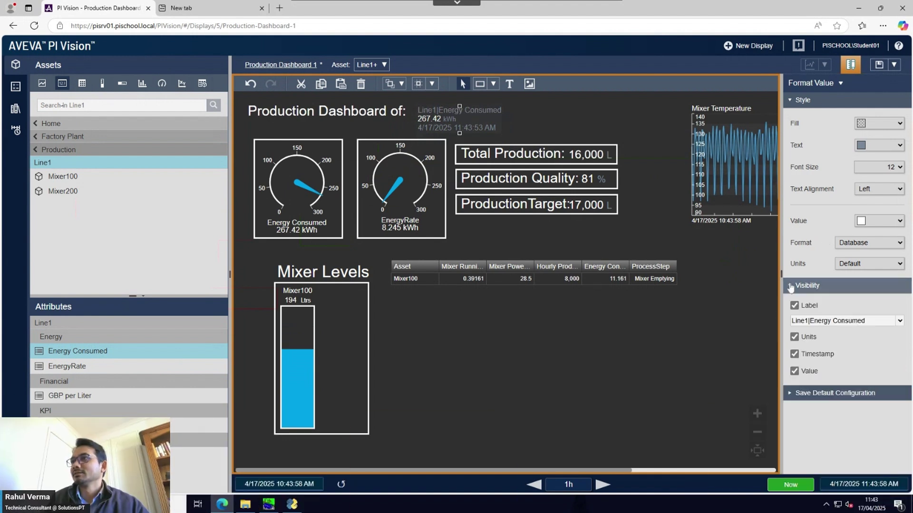
left_click(794, 337)
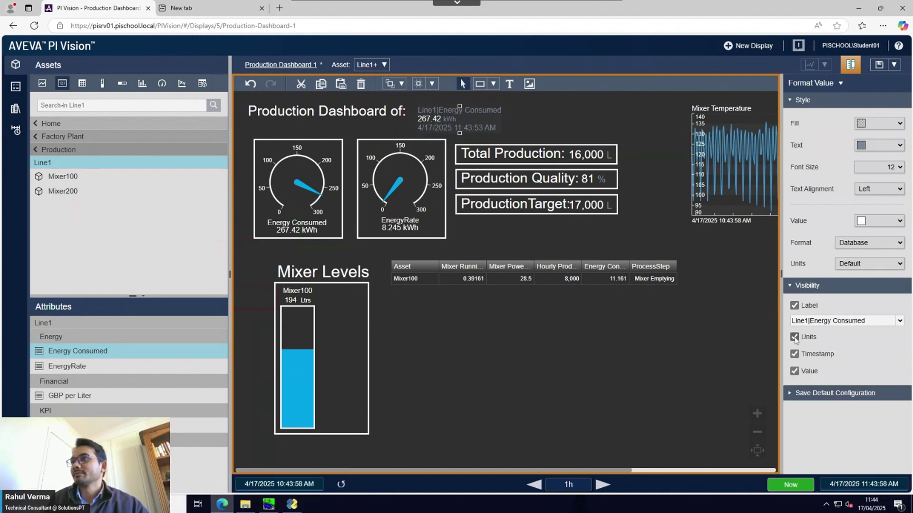
left_click(794, 354)
left_click(794, 370)
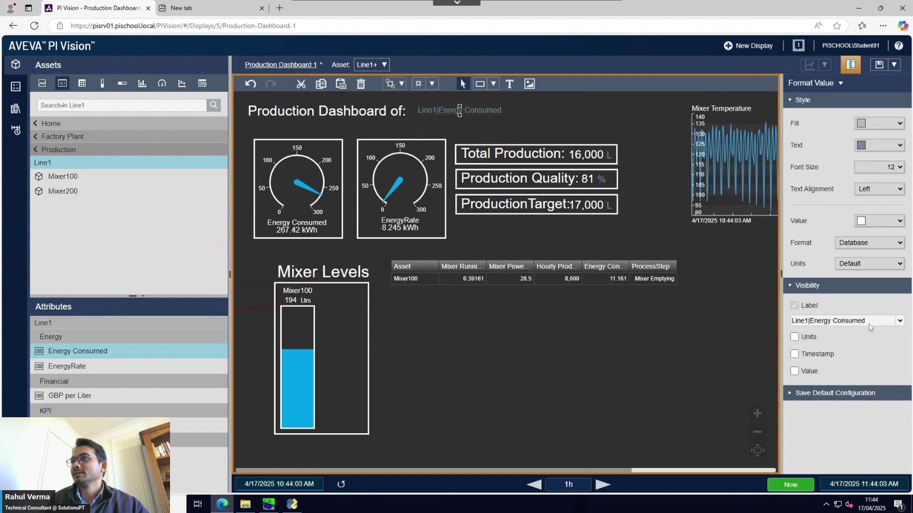
left_click(900, 322)
left_click(827, 346)
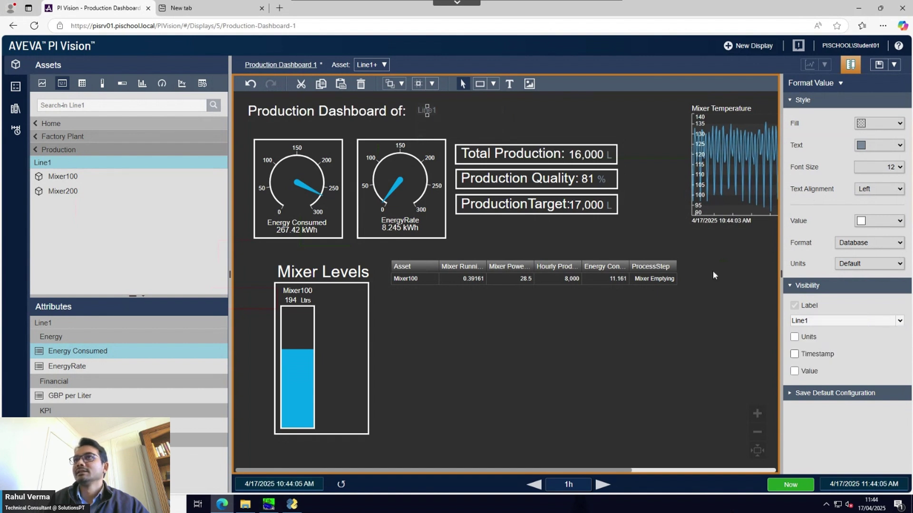
Step: Format the Line1 label with font size 18 and white text, and move it directly beside the dashboard title
left_click(872, 168)
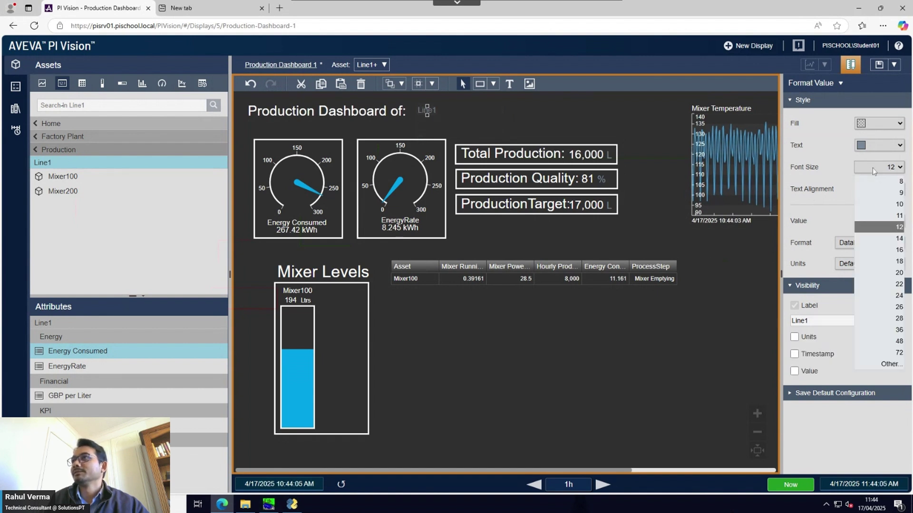
left_click(870, 262)
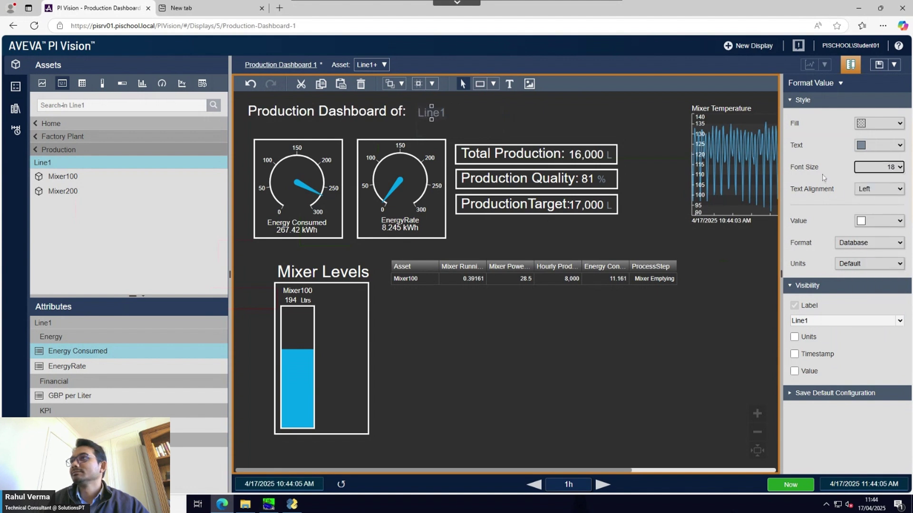
left_click(870, 150)
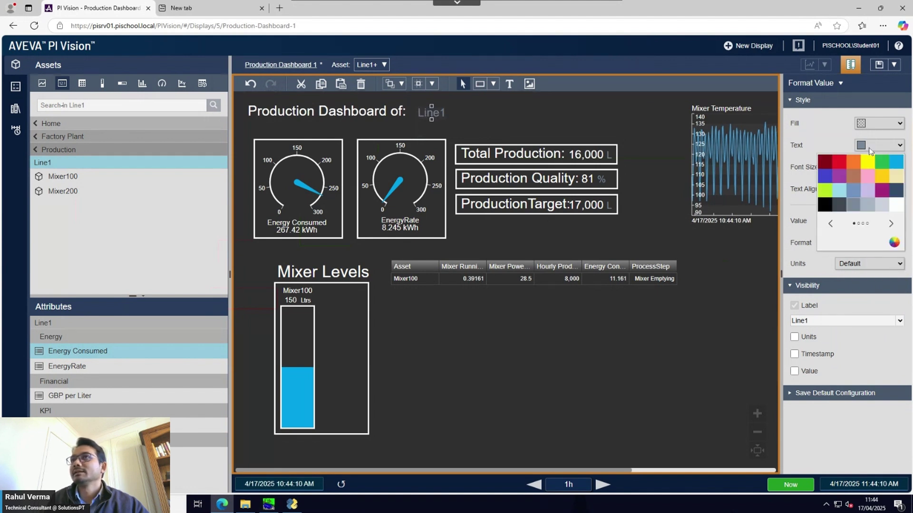
left_click(883, 179)
left_click(491, 124)
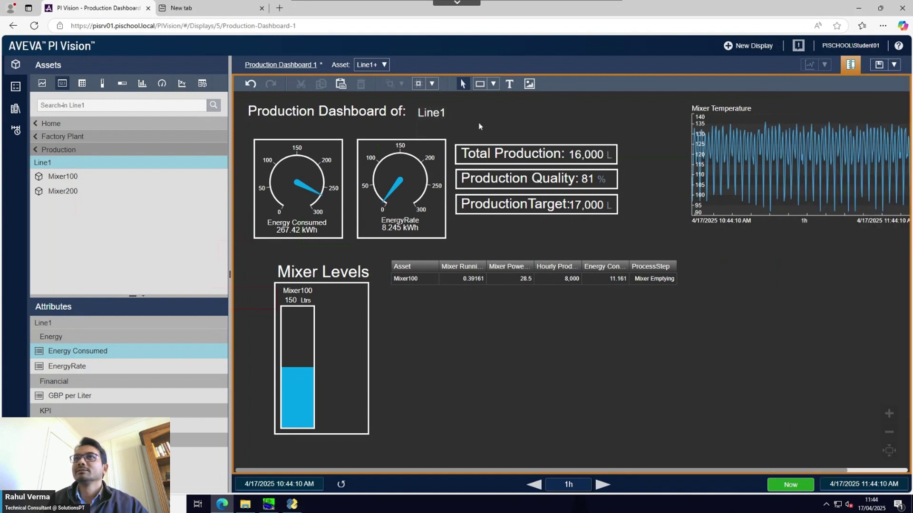
left_click_drag(431, 114, 421, 113)
left_click(478, 120)
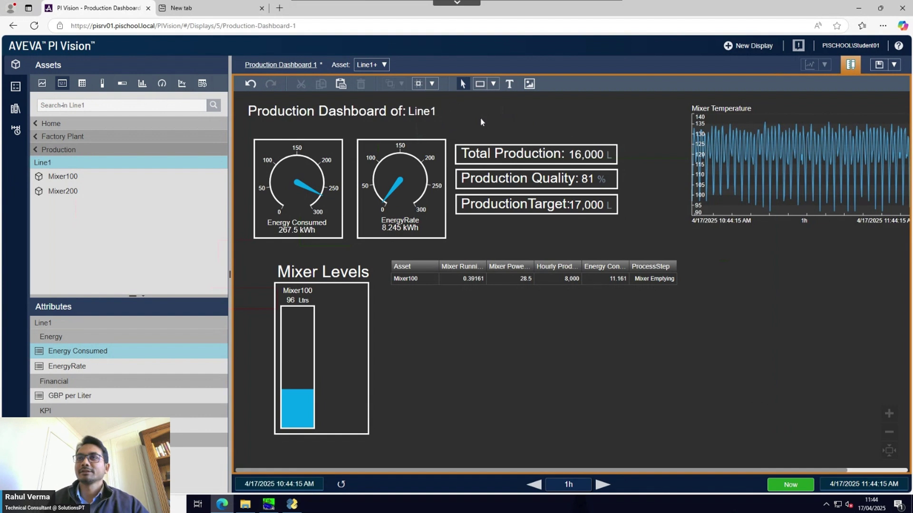
Step: Save the display and send the Mixer Levels frame to the back so the level gauge can be selected
key("ctrl+s")
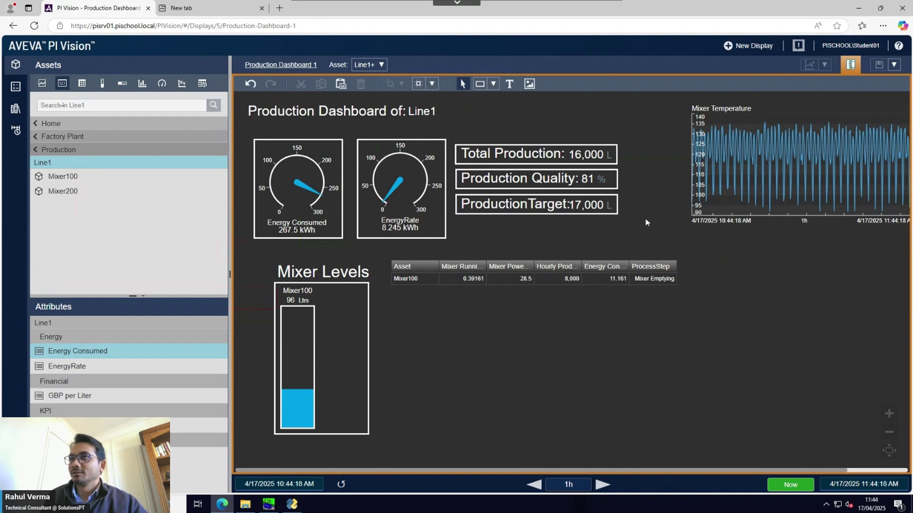
left_click(454, 336)
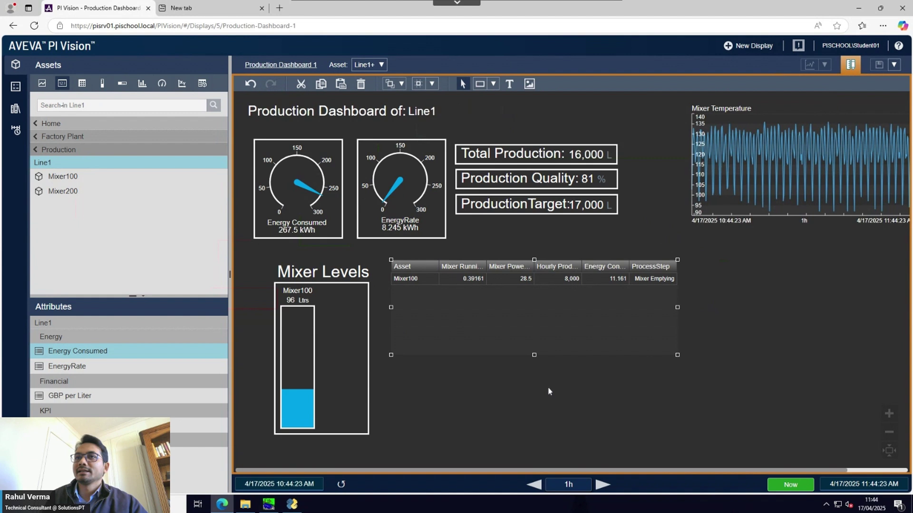
left_click(490, 370)
left_click(294, 328)
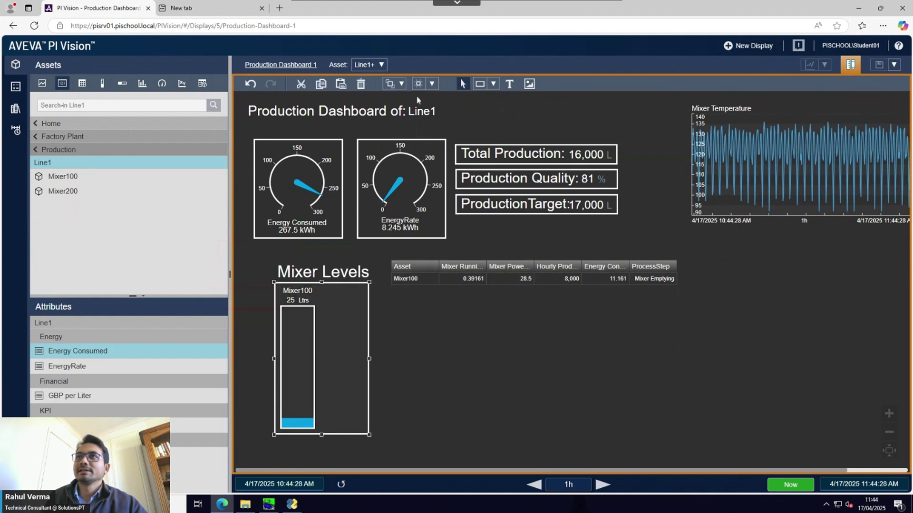
left_click(402, 84)
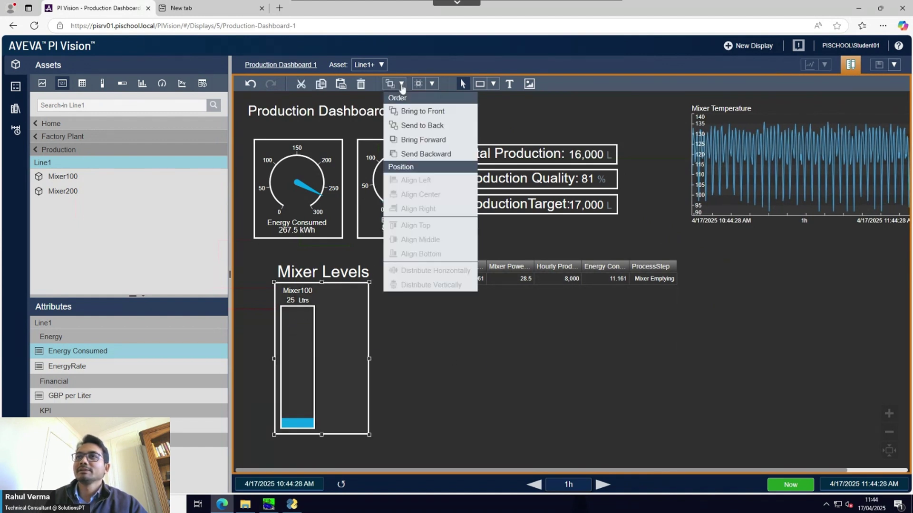
left_click(408, 127)
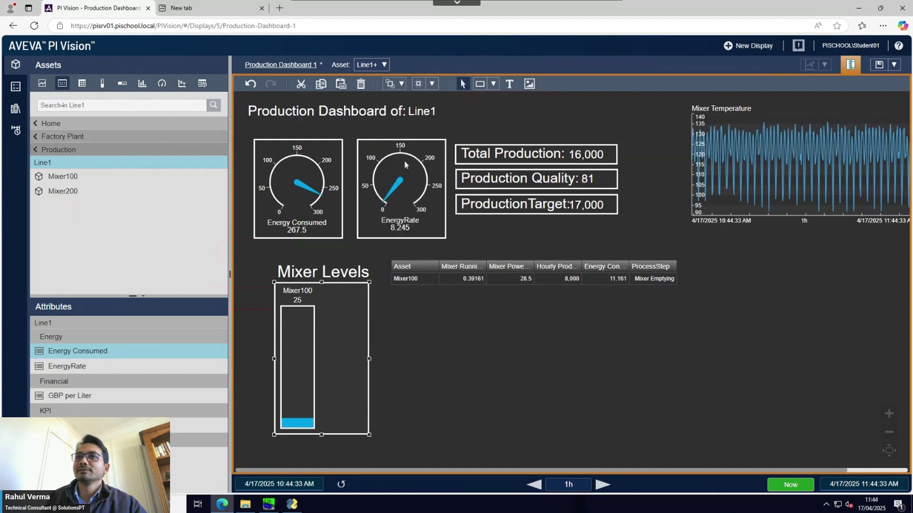
Step: Convert the Mixer100 level gauge to a collection
right_click(290, 331)
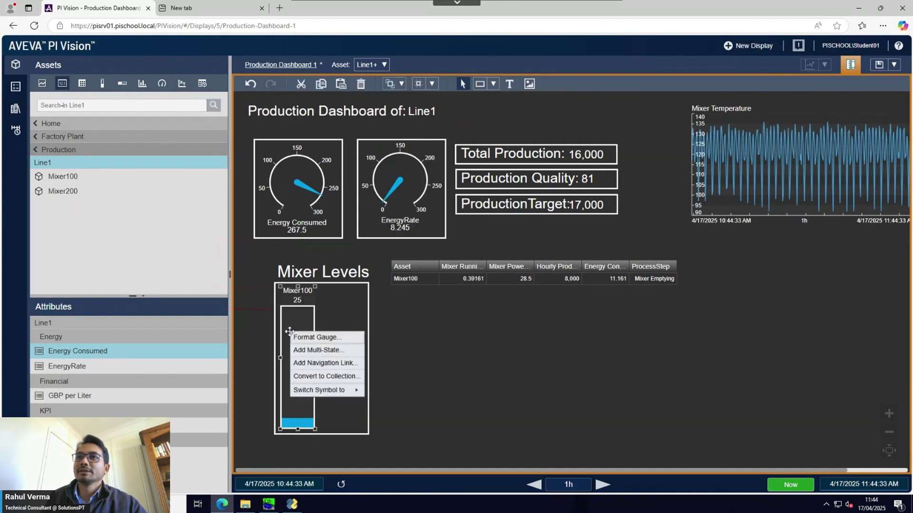
left_click(324, 378)
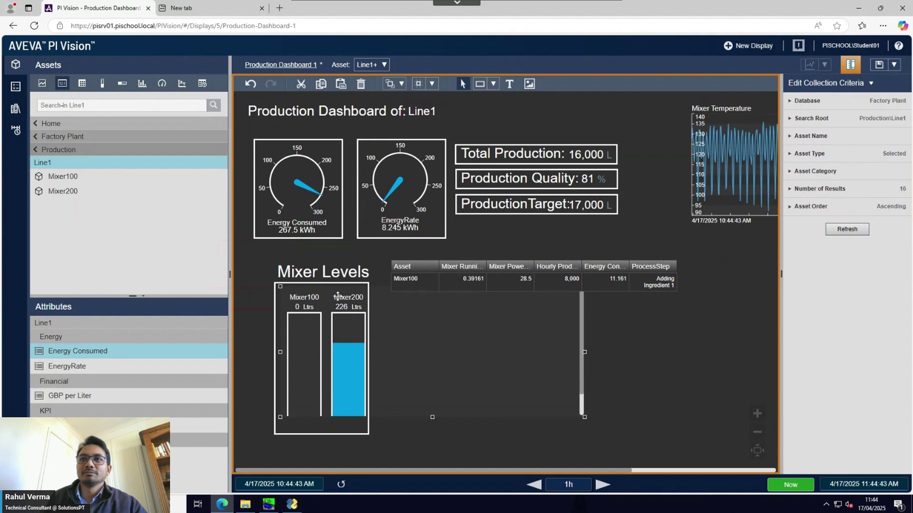
mouse_move(351, 306)
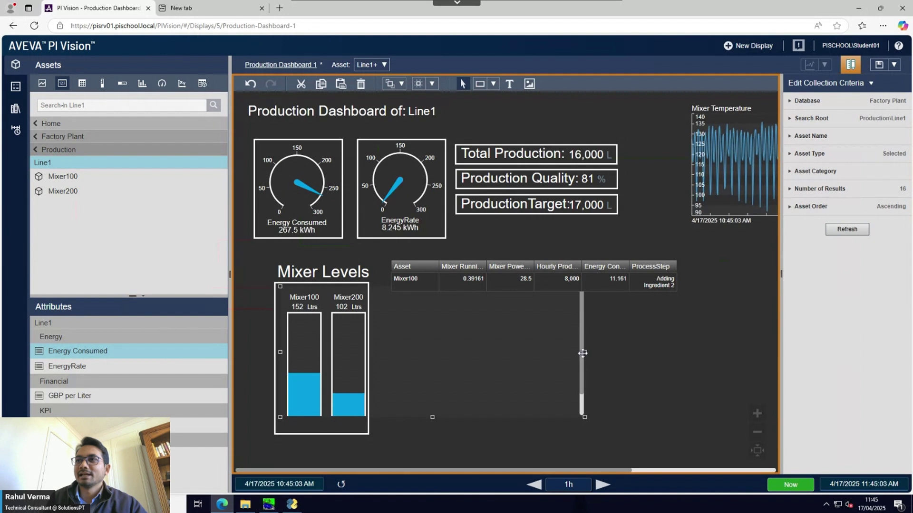
Step: Resize and reposition the mixer level collection so its gauges fit within the Mixer Levels frame
left_click(540, 351)
left_click(497, 402)
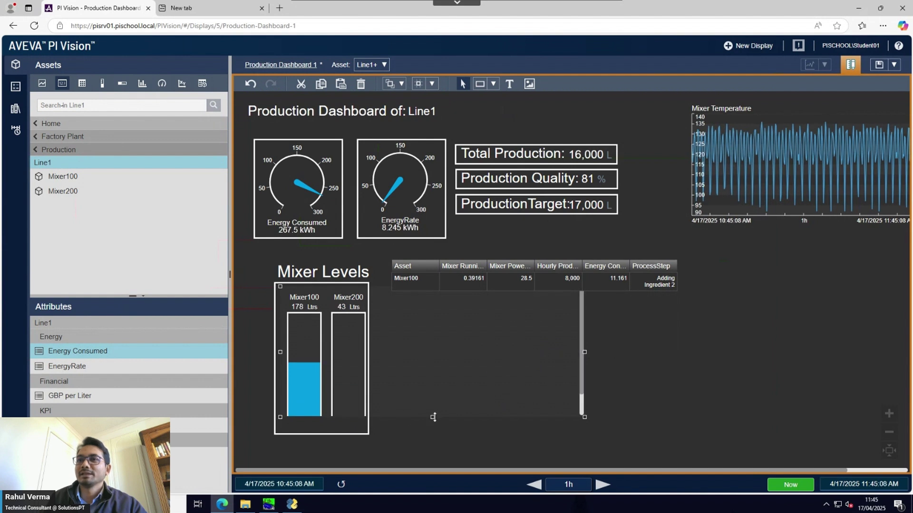
left_click_drag(432, 418, 433, 436)
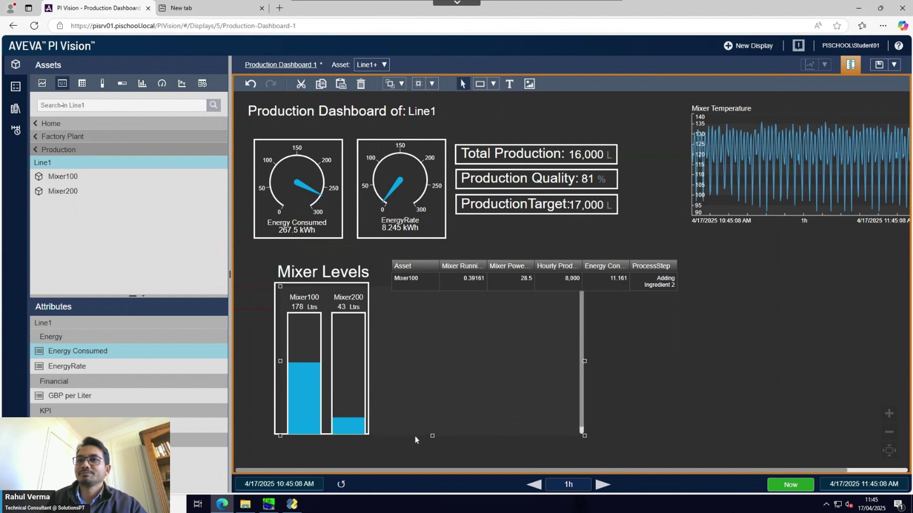
left_click(276, 375)
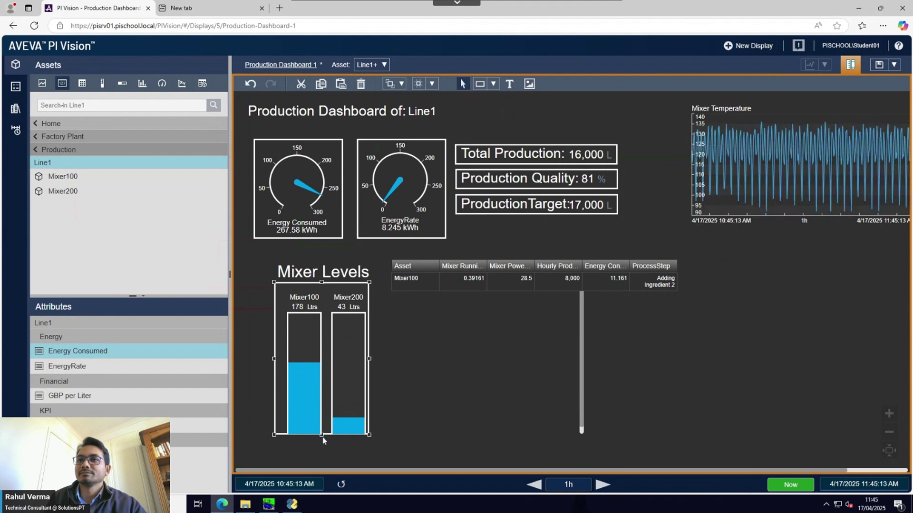
left_click(564, 379)
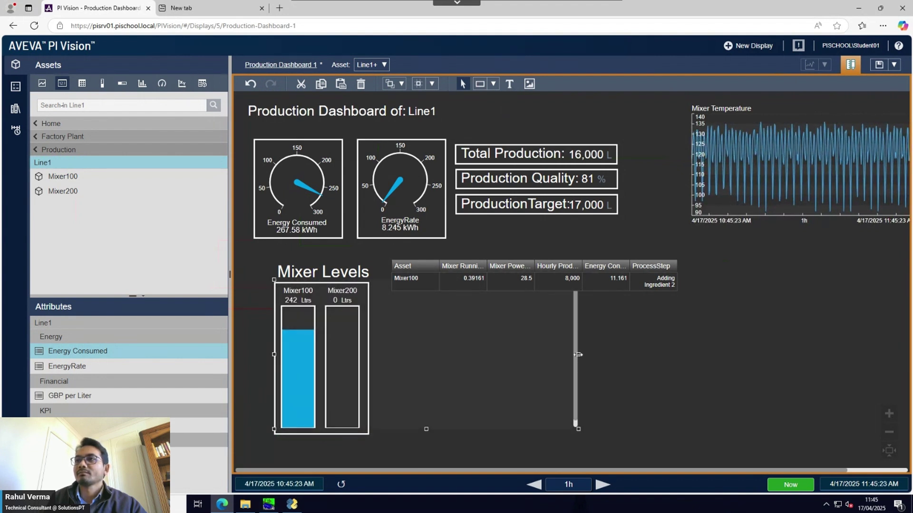
left_click_drag(579, 354, 487, 354)
left_click(450, 354)
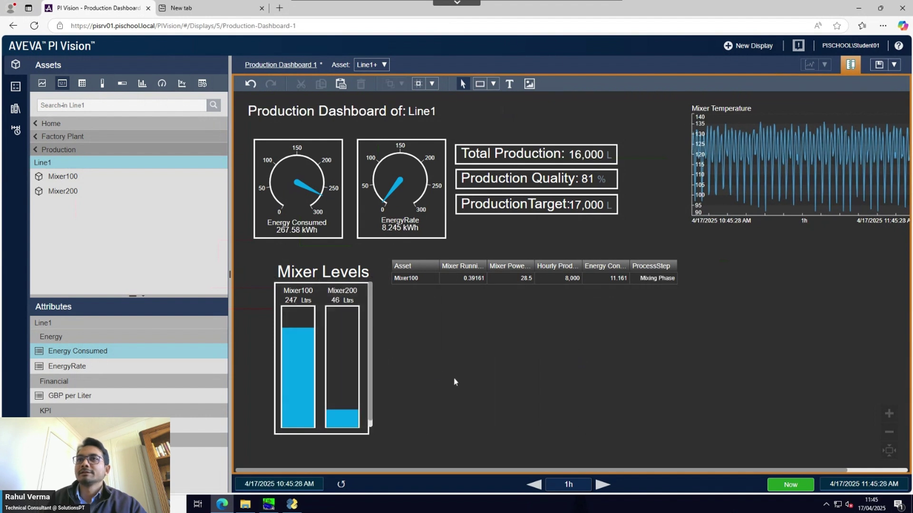
Step: Convert the Mixer Temperature trend to a collection and stretch it downward to fit a second trend
left_click(735, 177)
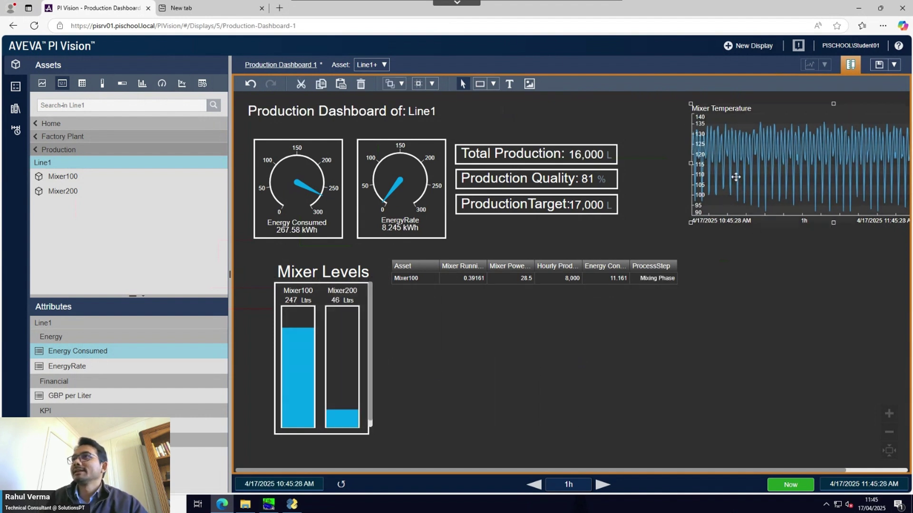
right_click(736, 177)
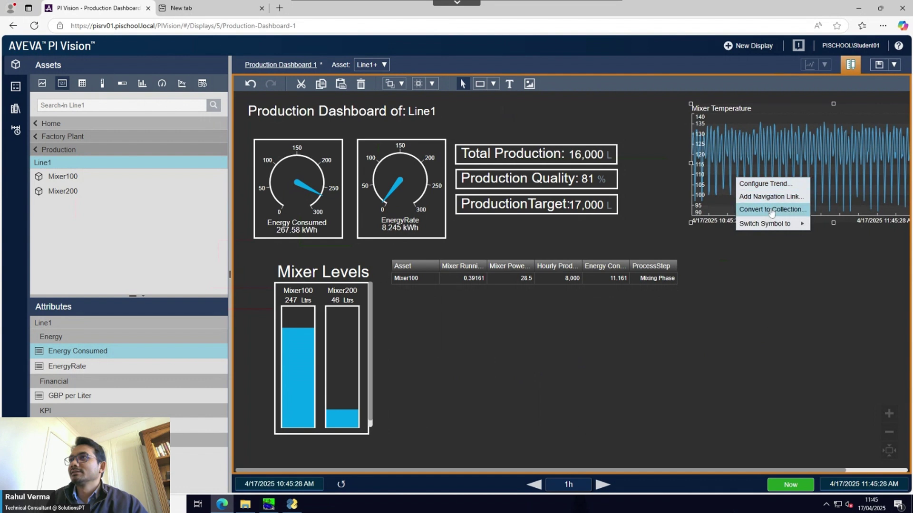
left_click(772, 210)
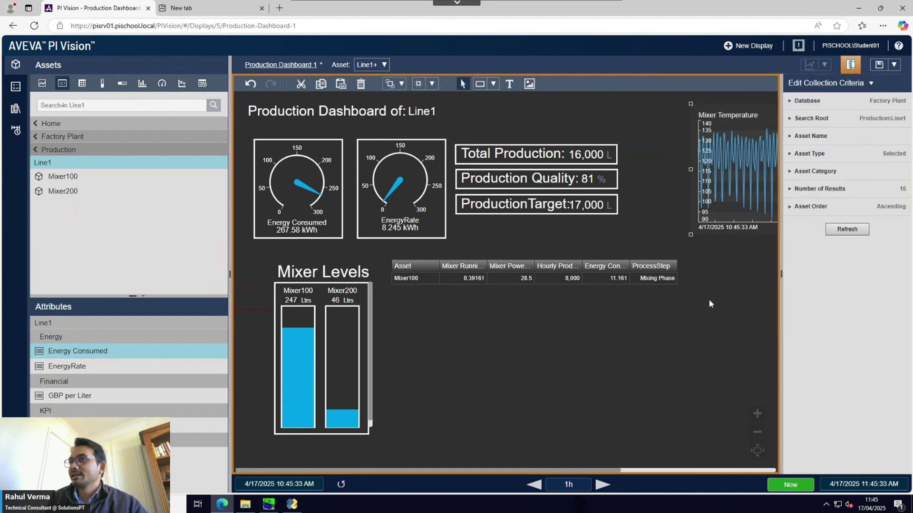
left_click(726, 292)
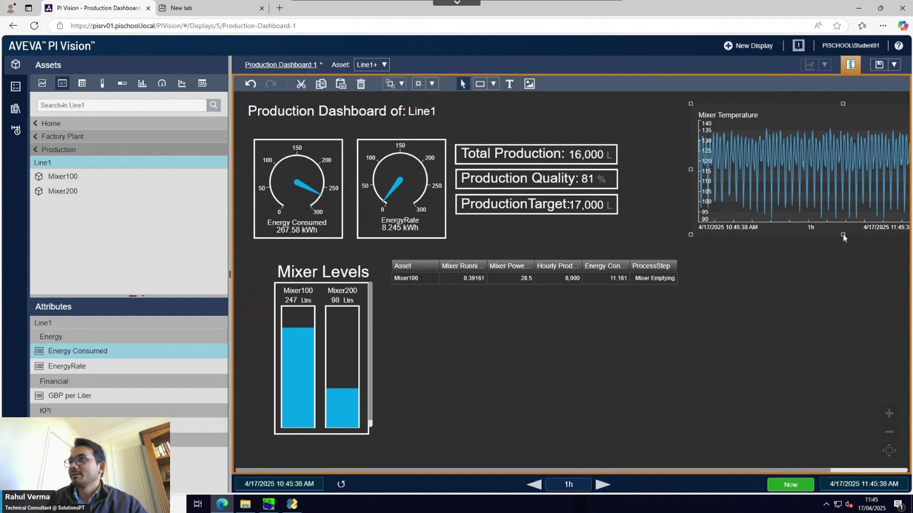
left_click_drag(842, 233, 834, 422)
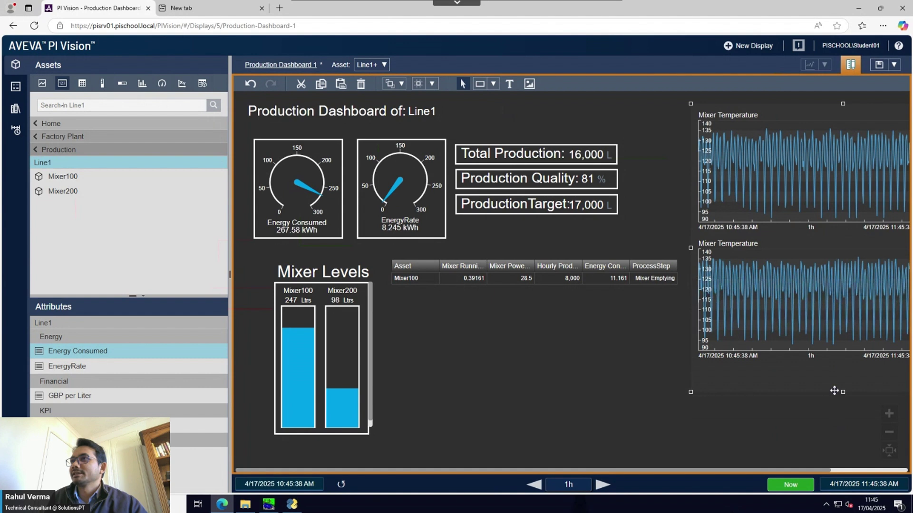
left_click(863, 472)
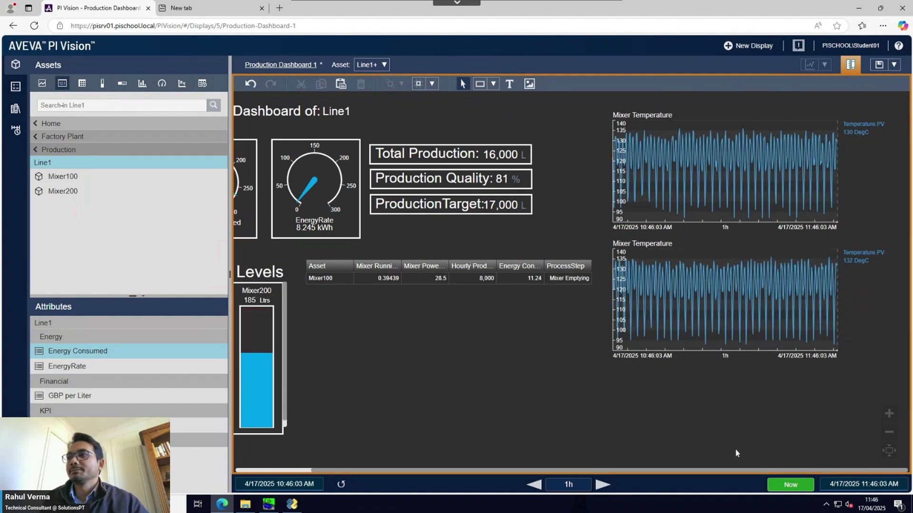
left_click_drag(712, 472, 653, 475)
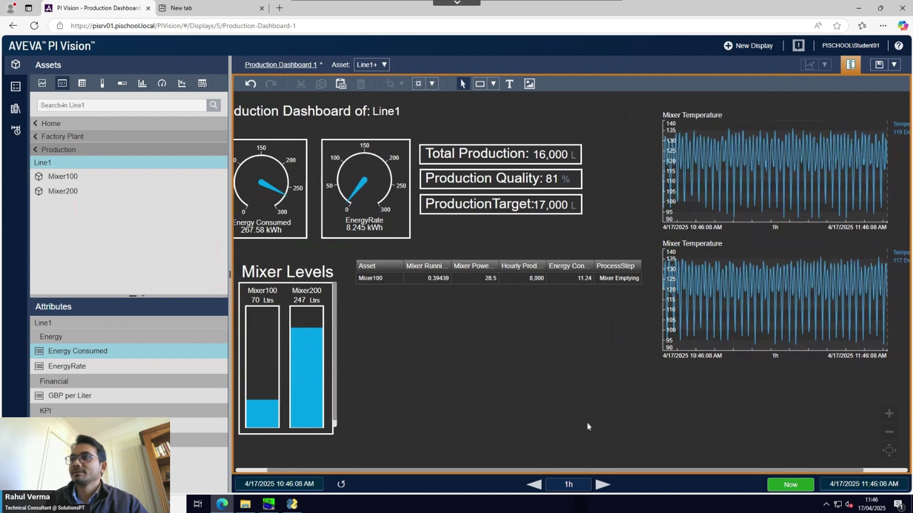
Step: Add dynamic search criteria to the asset comparison table and save the display
left_click(468, 281)
right_click(468, 281)
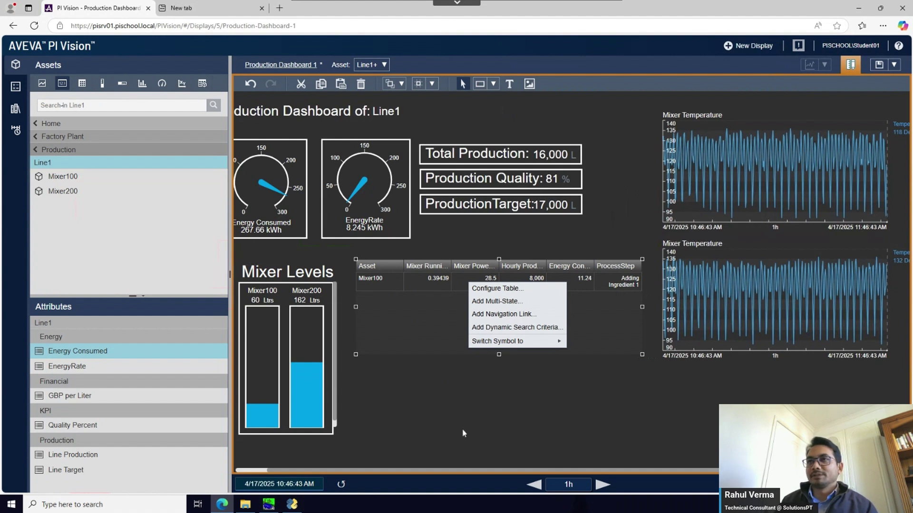
right_click(571, 276)
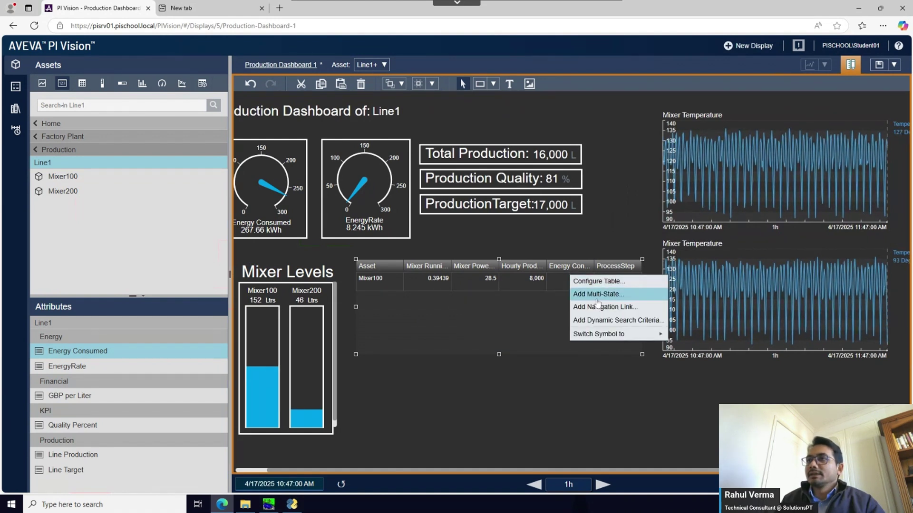
left_click(618, 320)
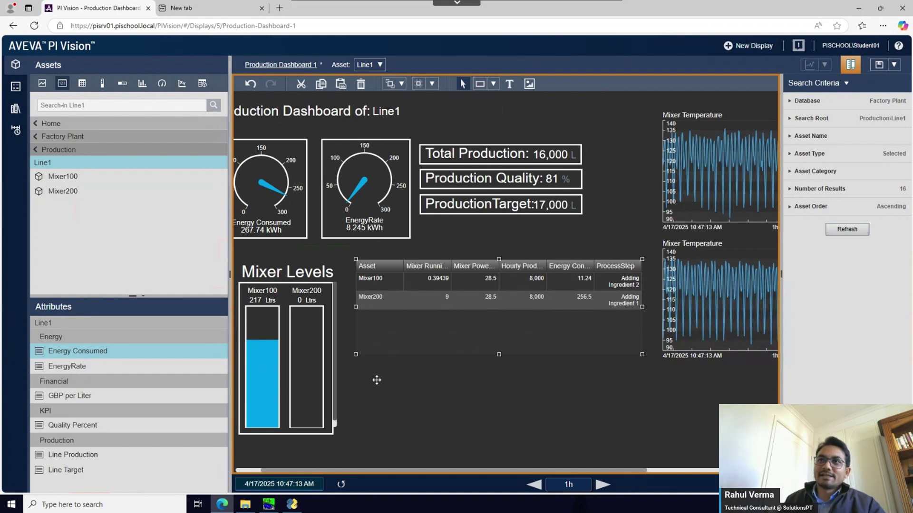
left_click(470, 410)
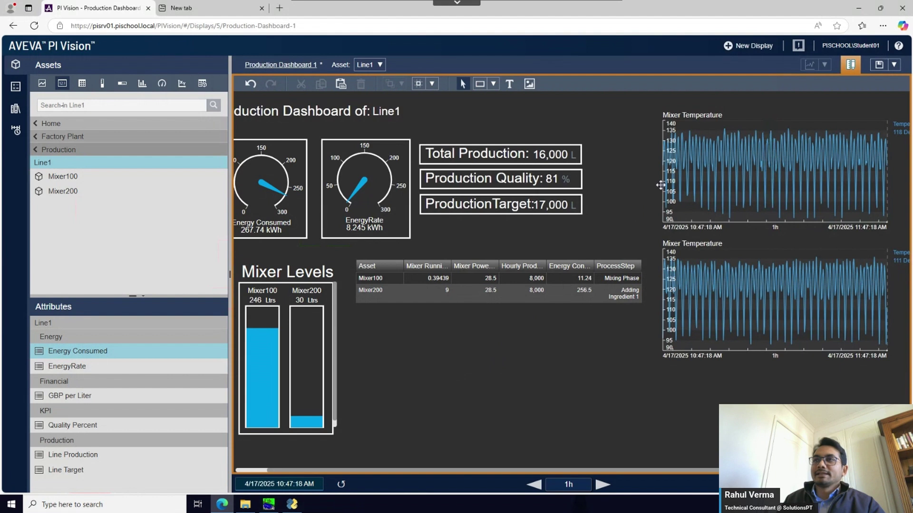
left_click(880, 65)
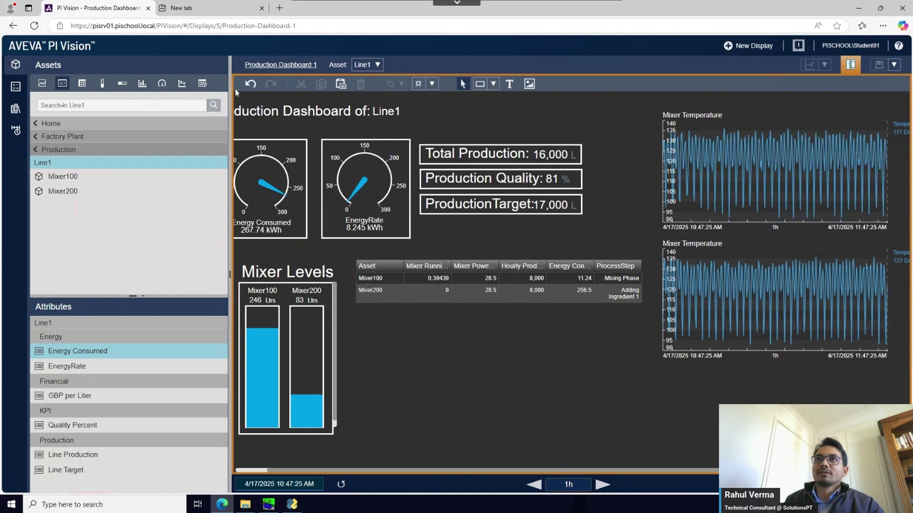
Step: Collapse the asset browser and check the dashboard for Line2 and Line3 by switching the asset, returning to Line1
left_click(14, 67)
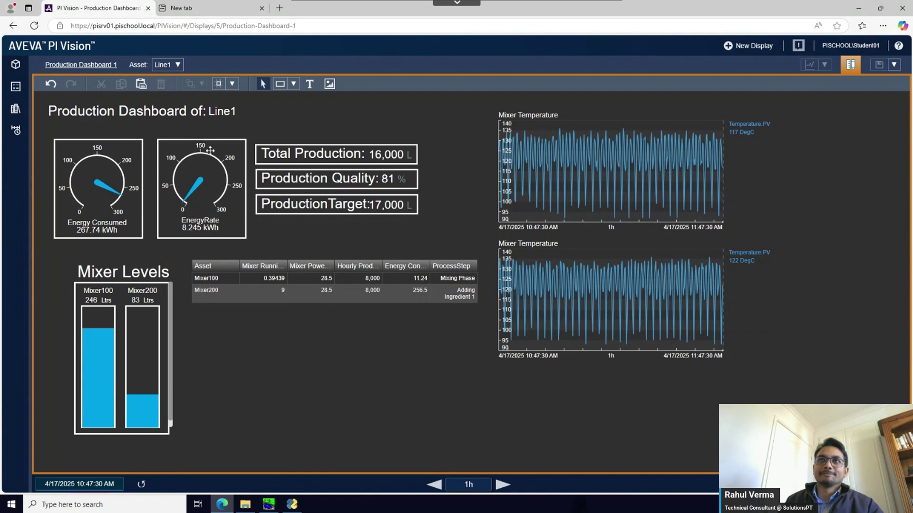
left_click(176, 67)
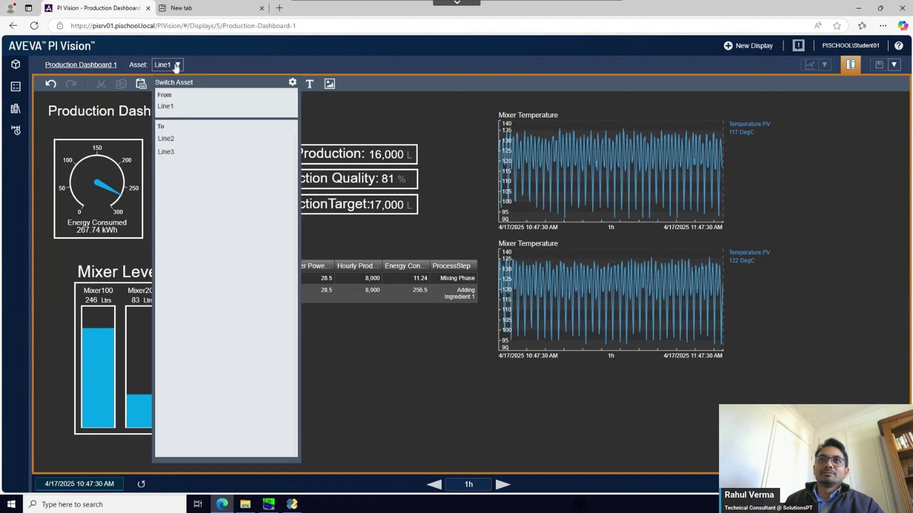
left_click(176, 140)
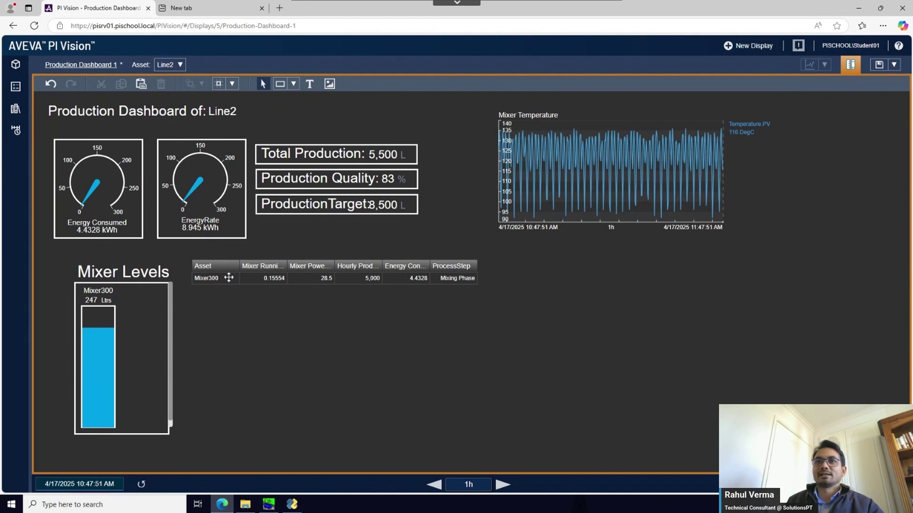
left_click(180, 65)
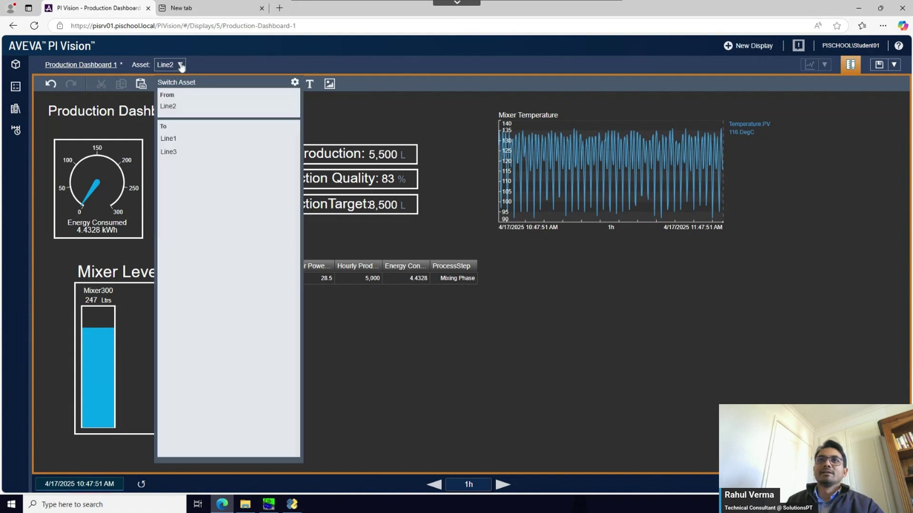
left_click(178, 153)
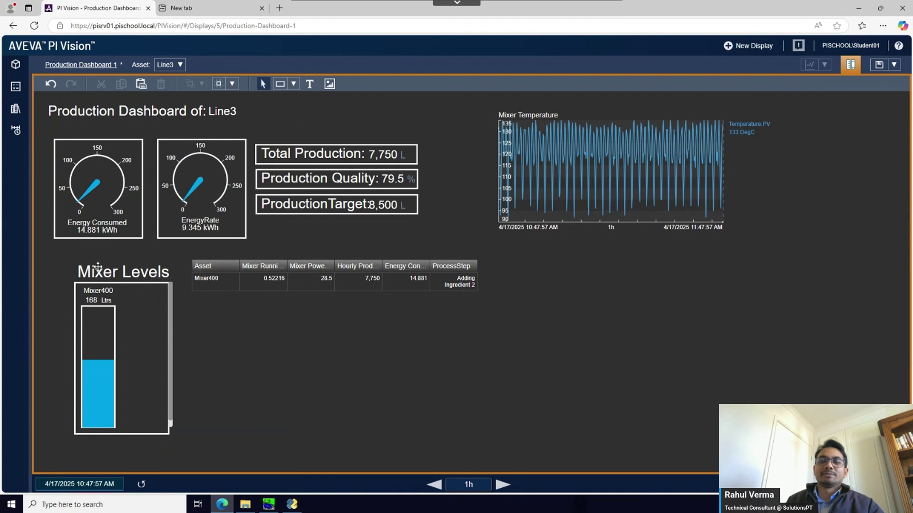
mouse_move(92, 322)
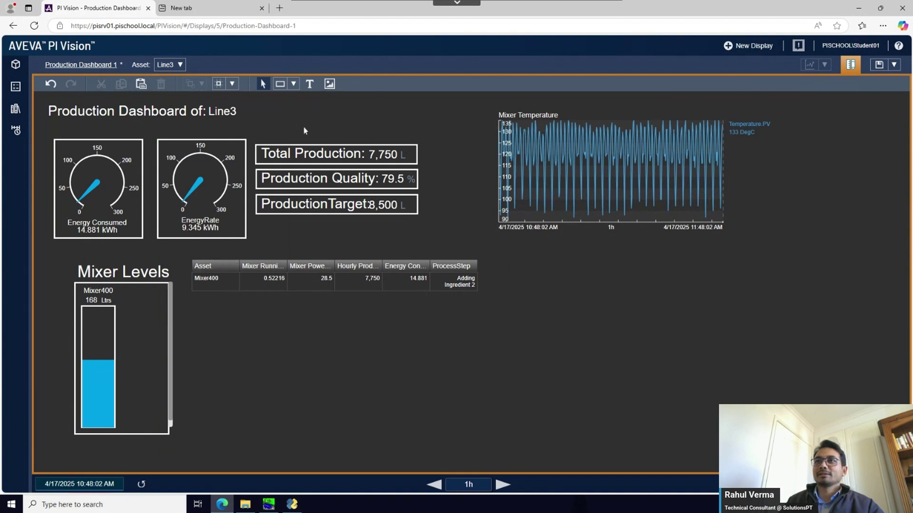
left_click(181, 65)
left_click(170, 142)
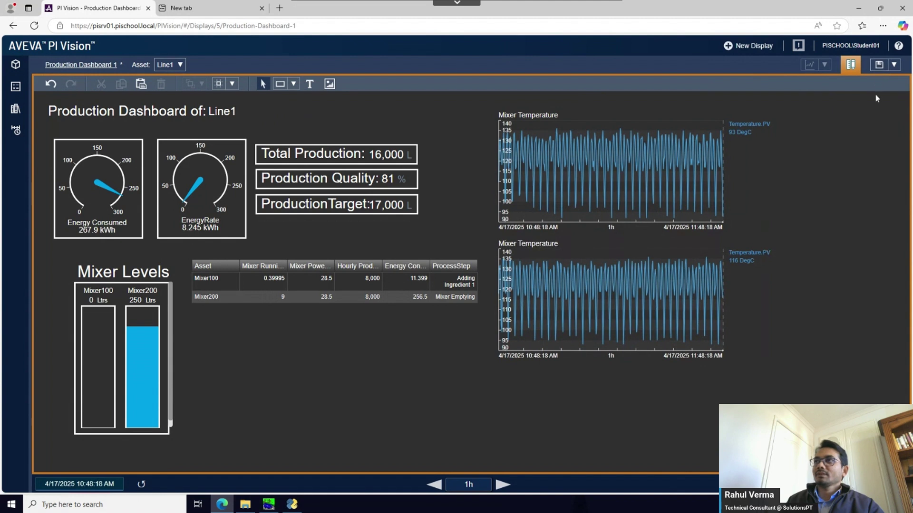
Step: Leave design mode and set the display's time range to 8h
left_click(850, 67)
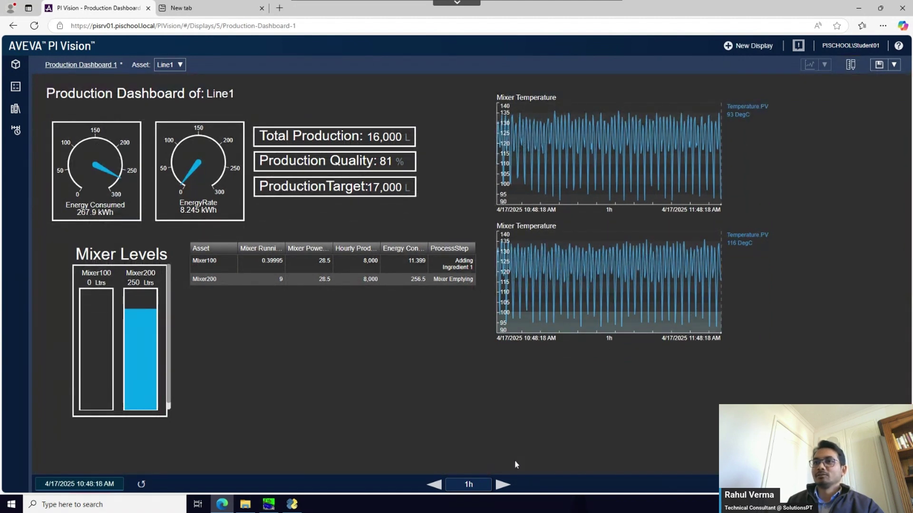
mouse_move(473, 493)
left_click(449, 468)
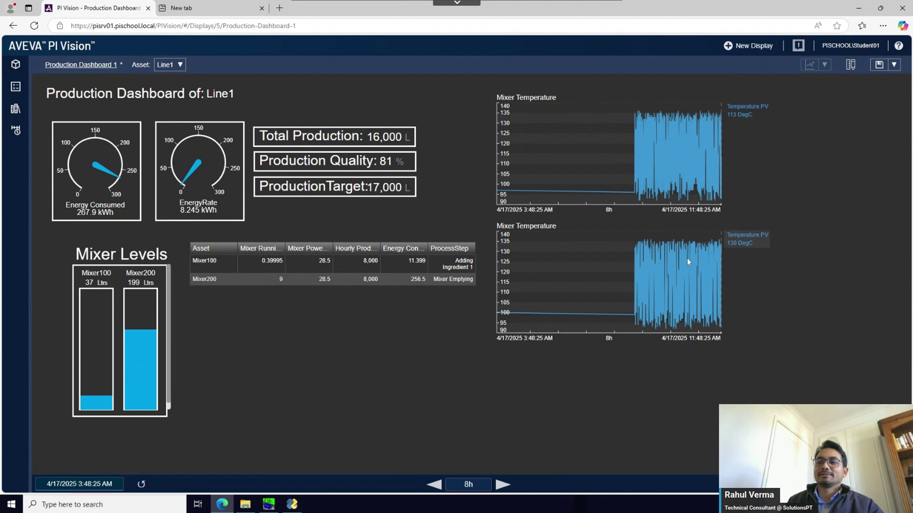
mouse_move(469, 485)
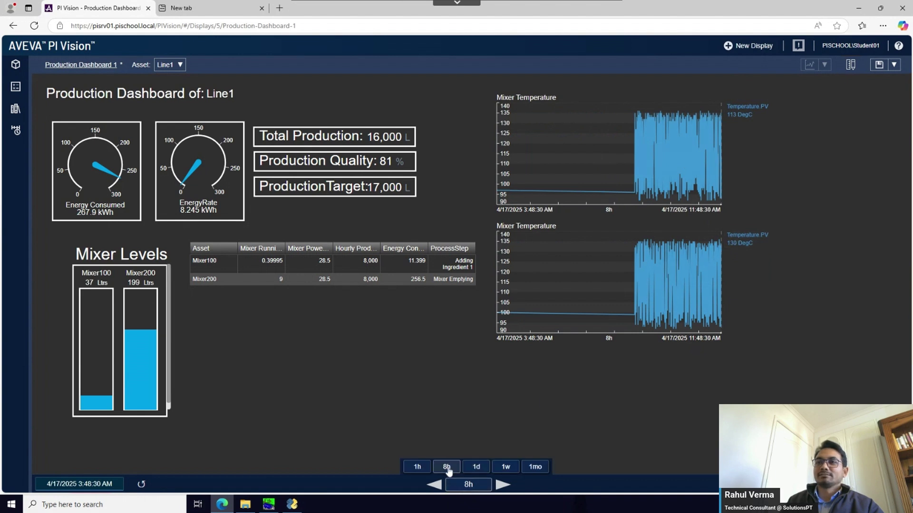
Step: Set the display's time range to 1h and browse the asset hierarchy from Factory Plant through Production down to Line1
left_click(418, 468)
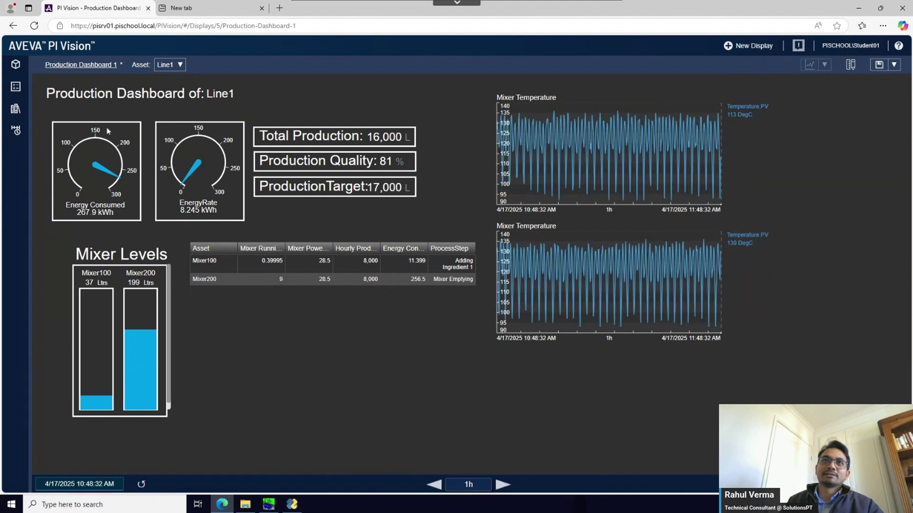
left_click(16, 67)
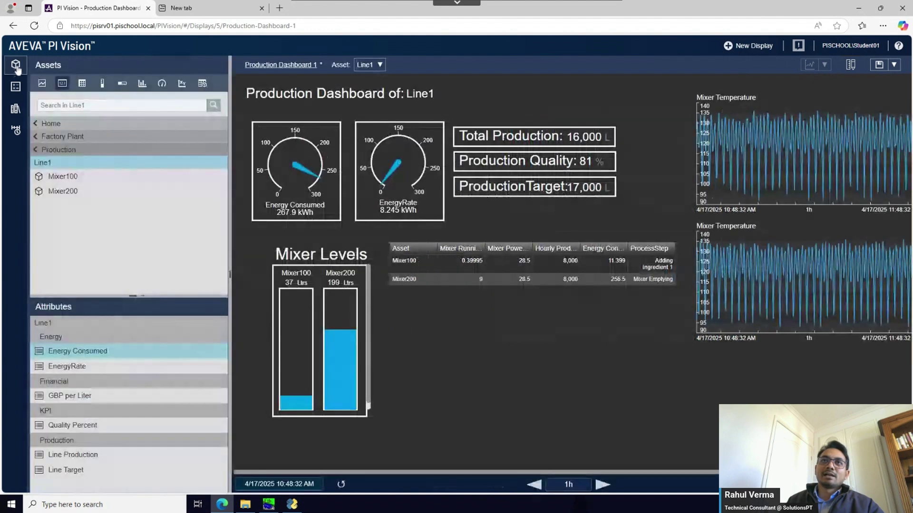
left_click(35, 151)
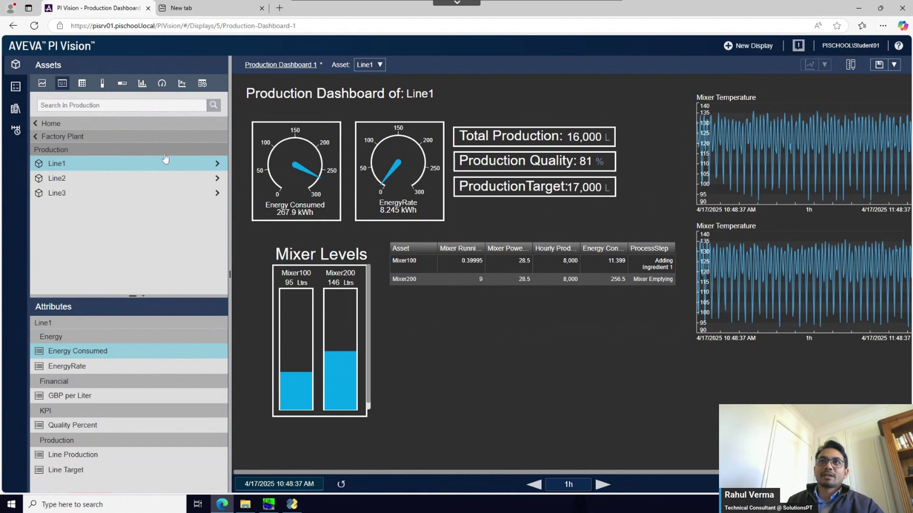
left_click(35, 138)
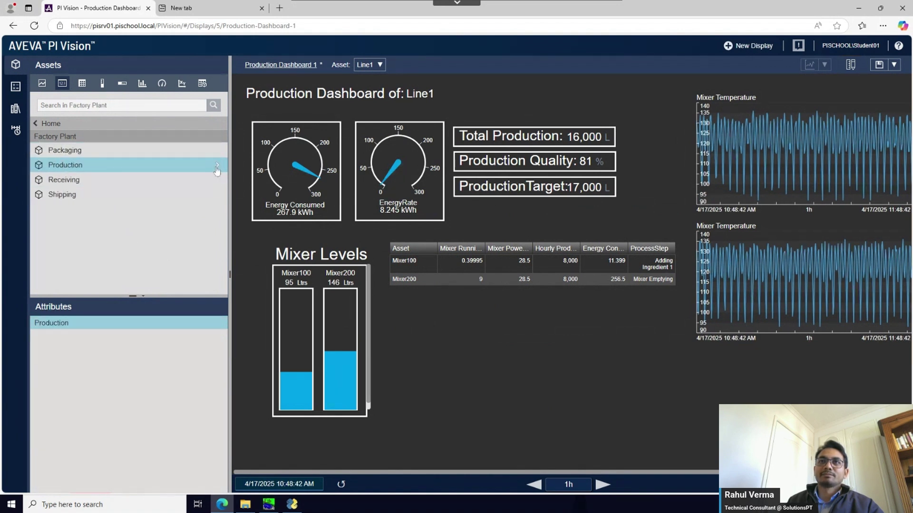
left_click(216, 167)
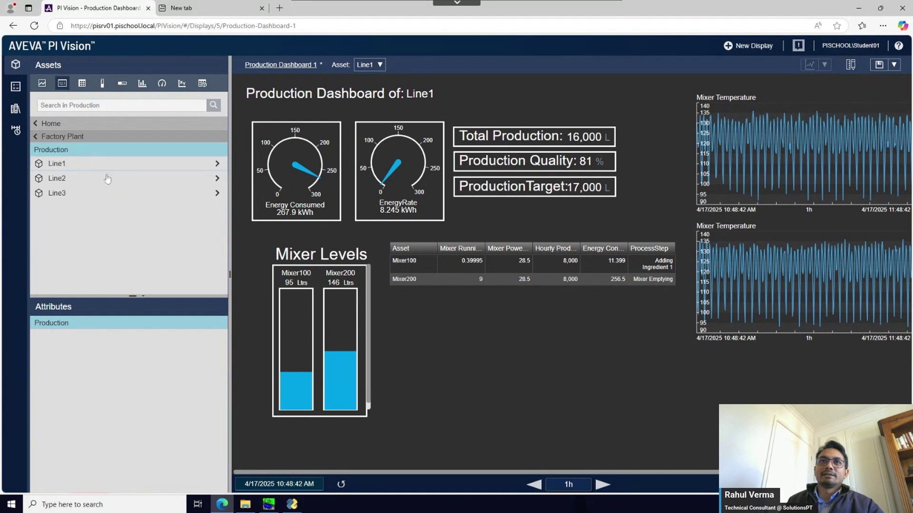
left_click(212, 165)
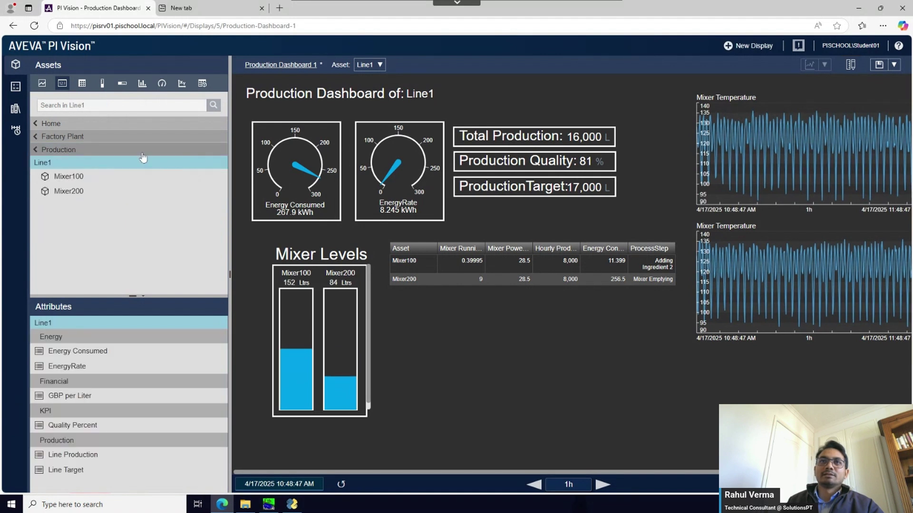
Step: List the display's events with automatic refresh enabled and look over the event search criteria without changing them
left_click(16, 130)
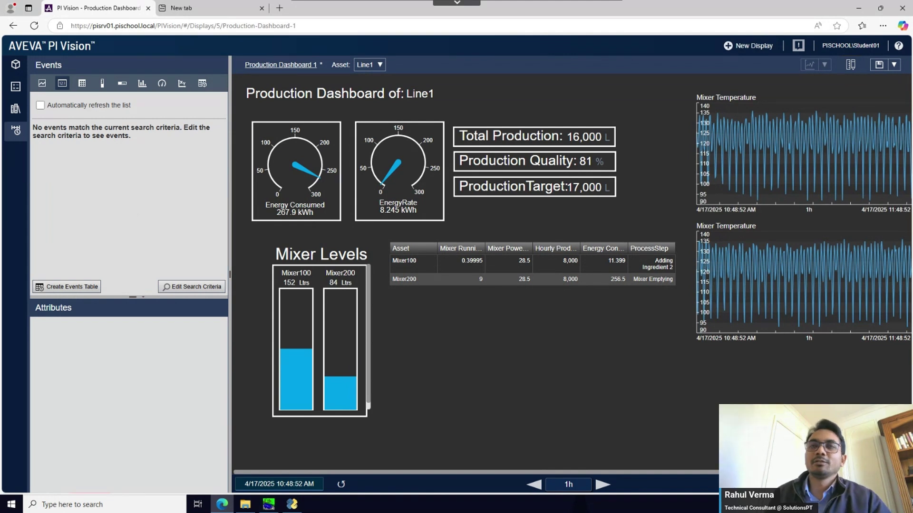
left_click(40, 105)
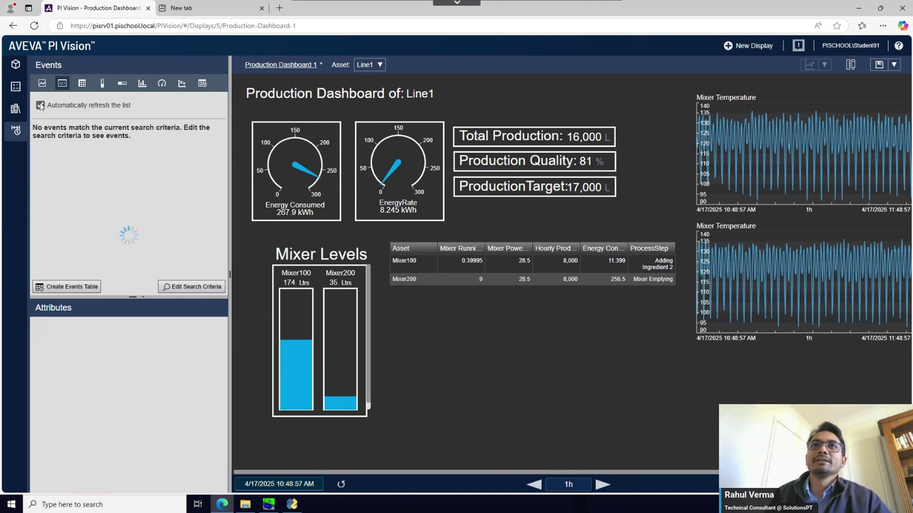
left_click(189, 288)
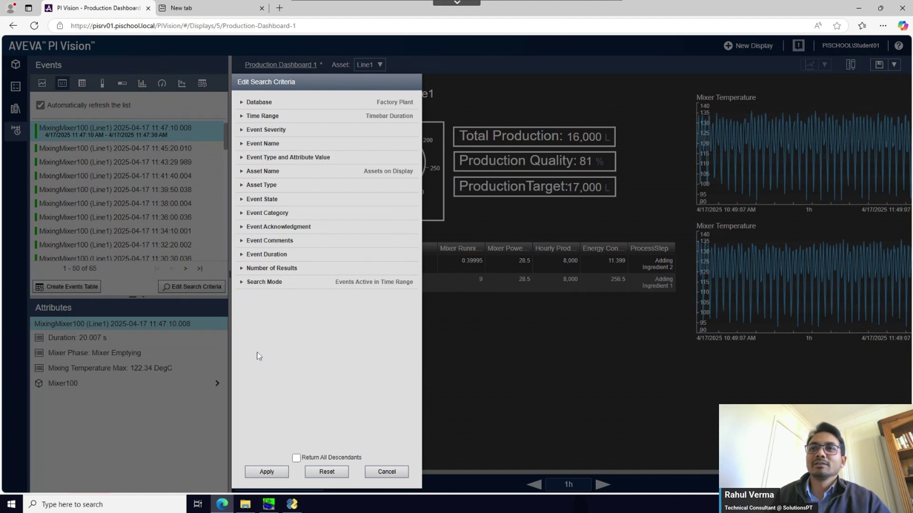
left_click(383, 471)
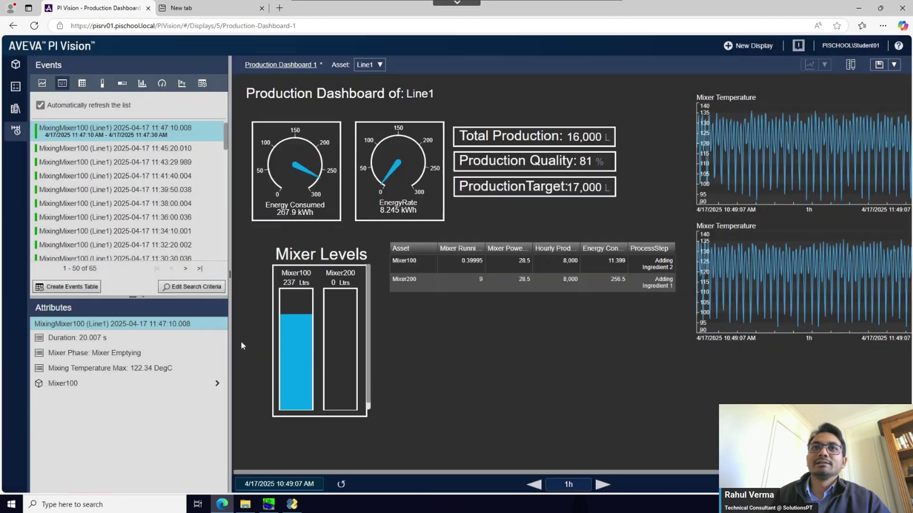
Step: Create an events table from the event list and place it below the asset comparison table
left_click(66, 287)
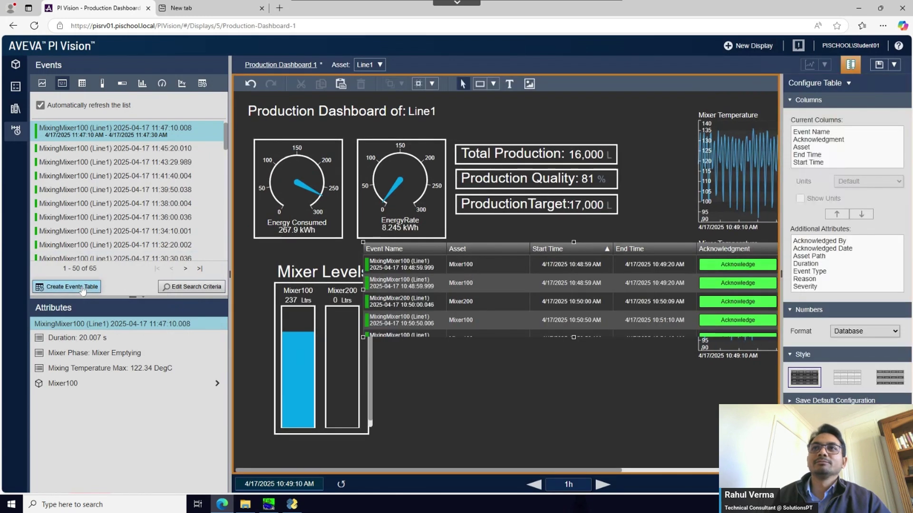
left_click_drag(588, 303, 615, 425)
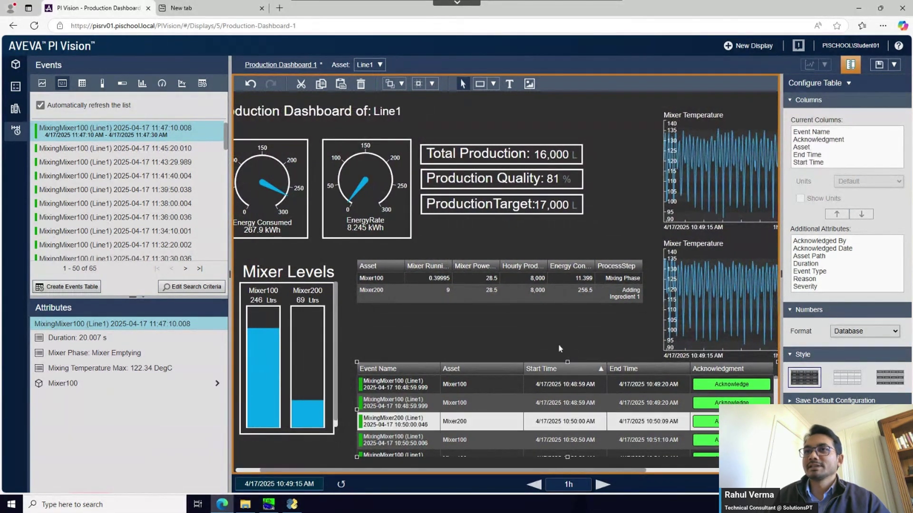
left_click(510, 317)
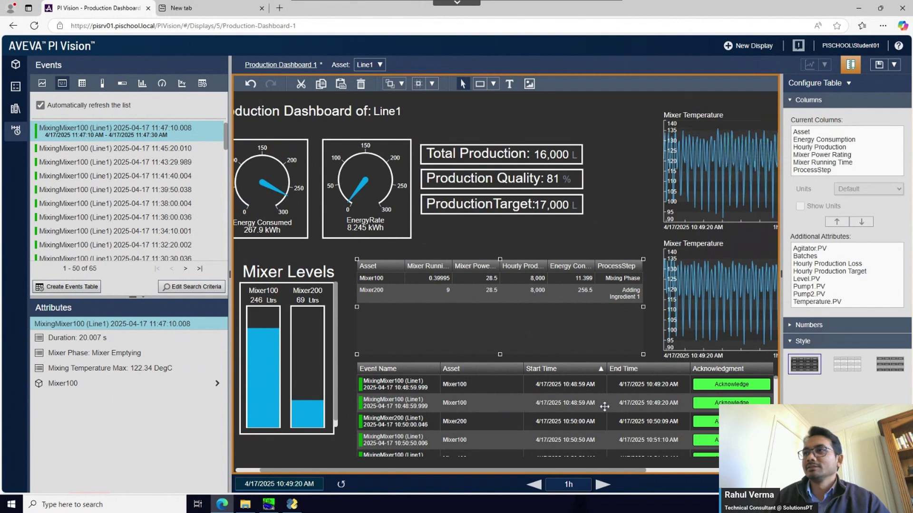
Step: Look through the rows of the events table and bring back the asset browser
scroll(605, 407, "down", 2)
scroll(605, 406, "down", 5)
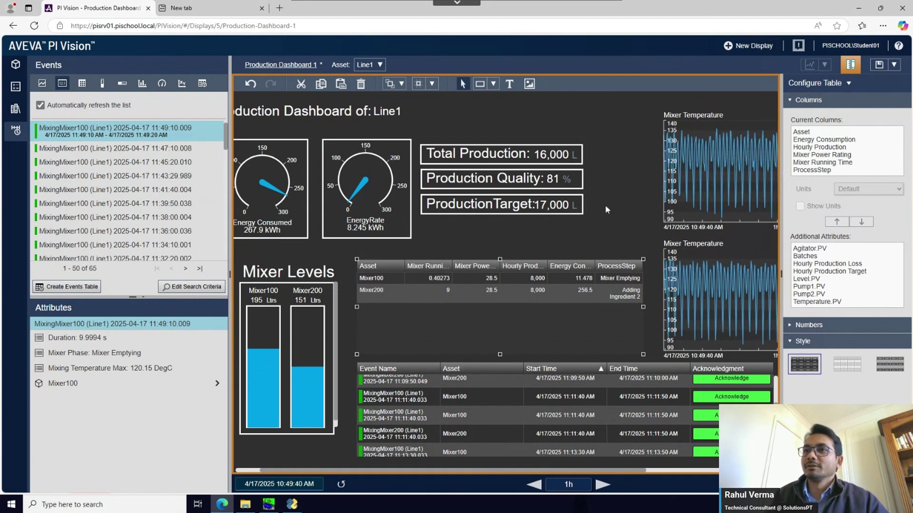
left_click(606, 209)
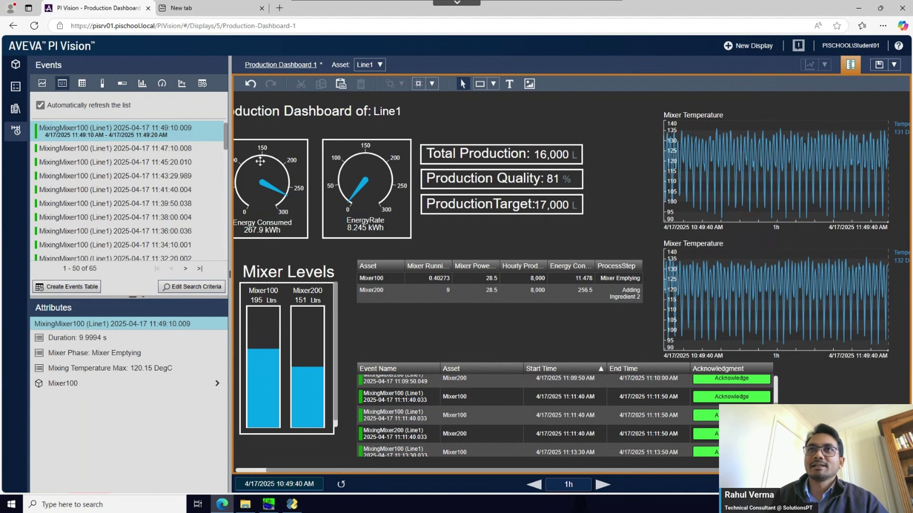
left_click(16, 65)
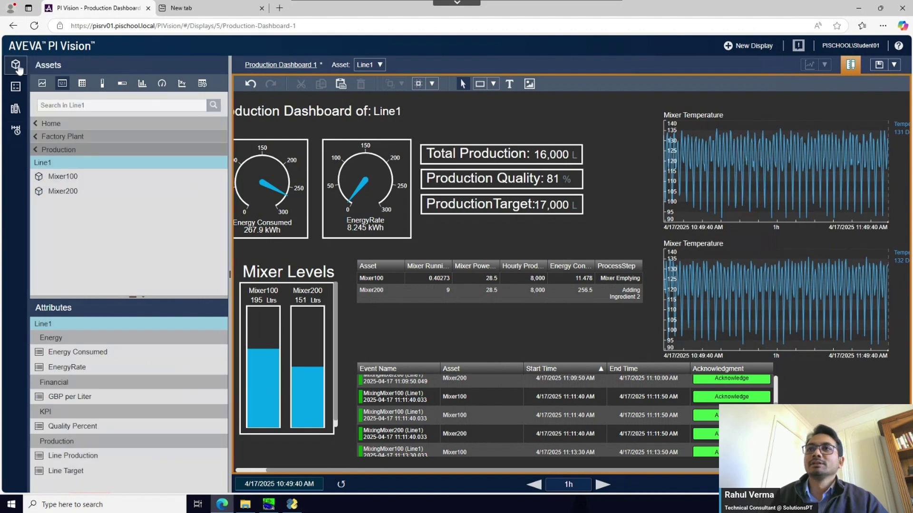
scroll(511, 414, "up", 5)
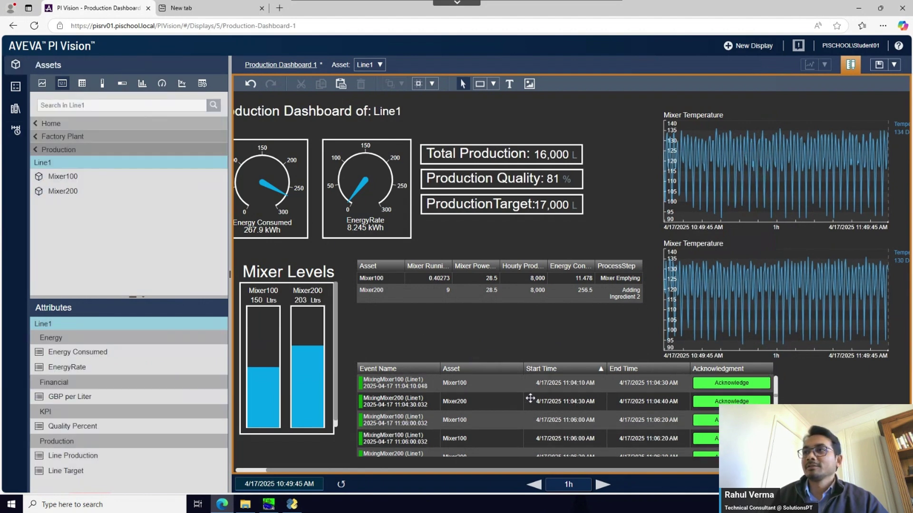
left_click(442, 329)
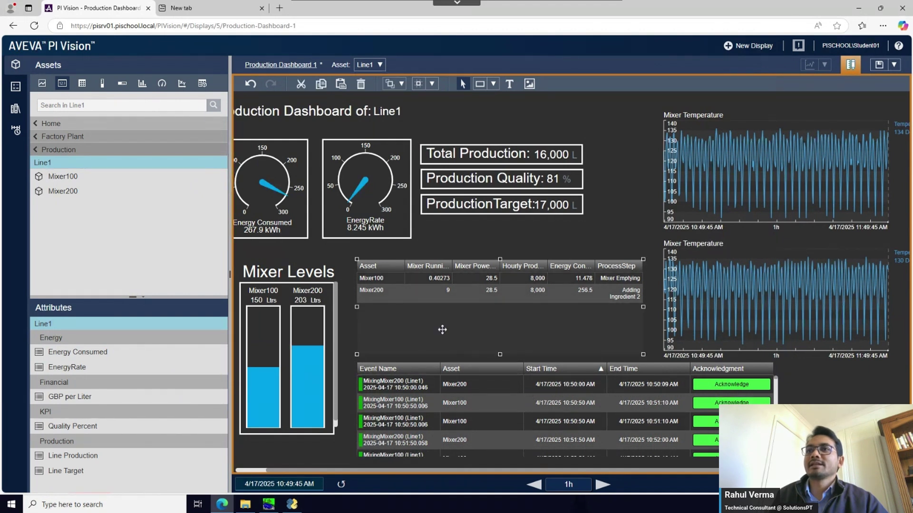
Step: Check the events table for Line2 by switching the display's asset, and return it to Line1
left_click(380, 65)
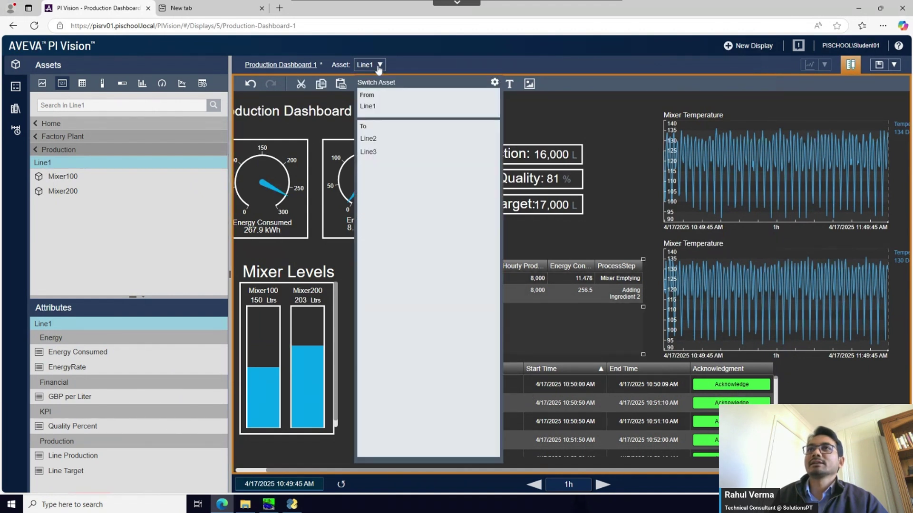
left_click(368, 138)
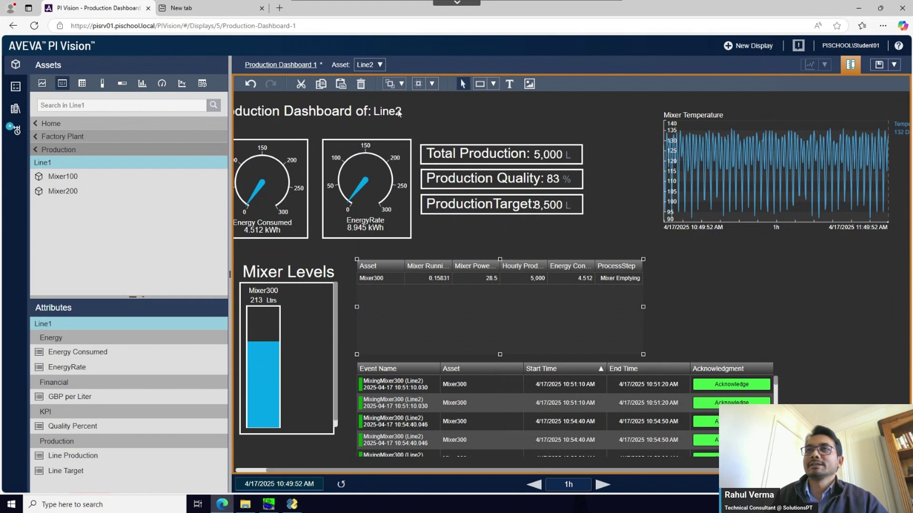
left_click(386, 65)
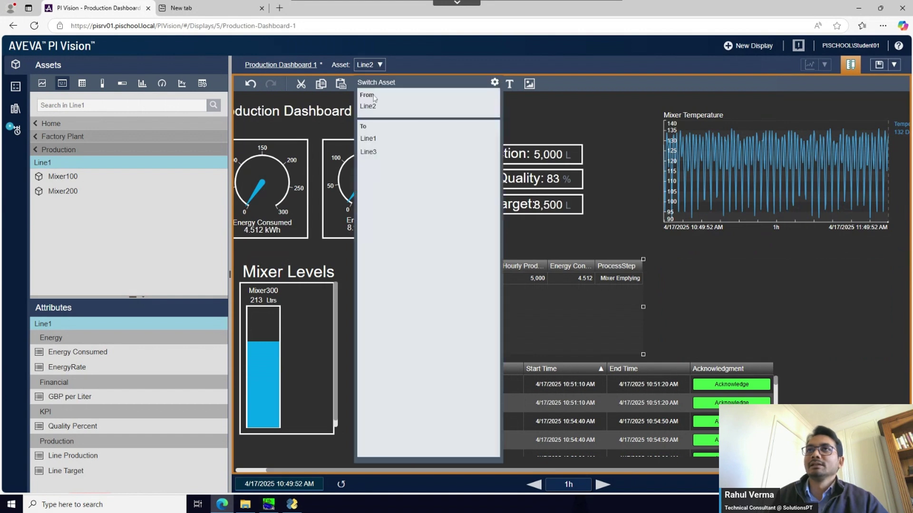
left_click(373, 139)
left_click(618, 204)
mouse_move(222, 504)
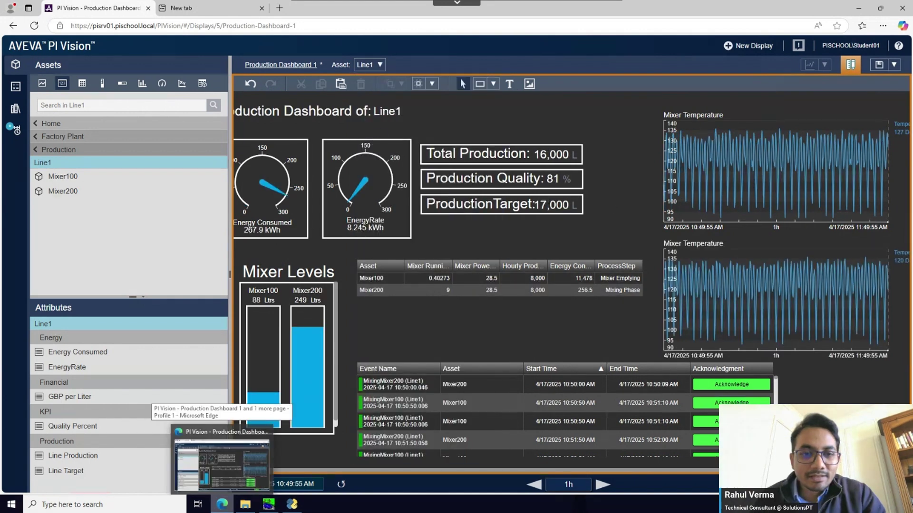